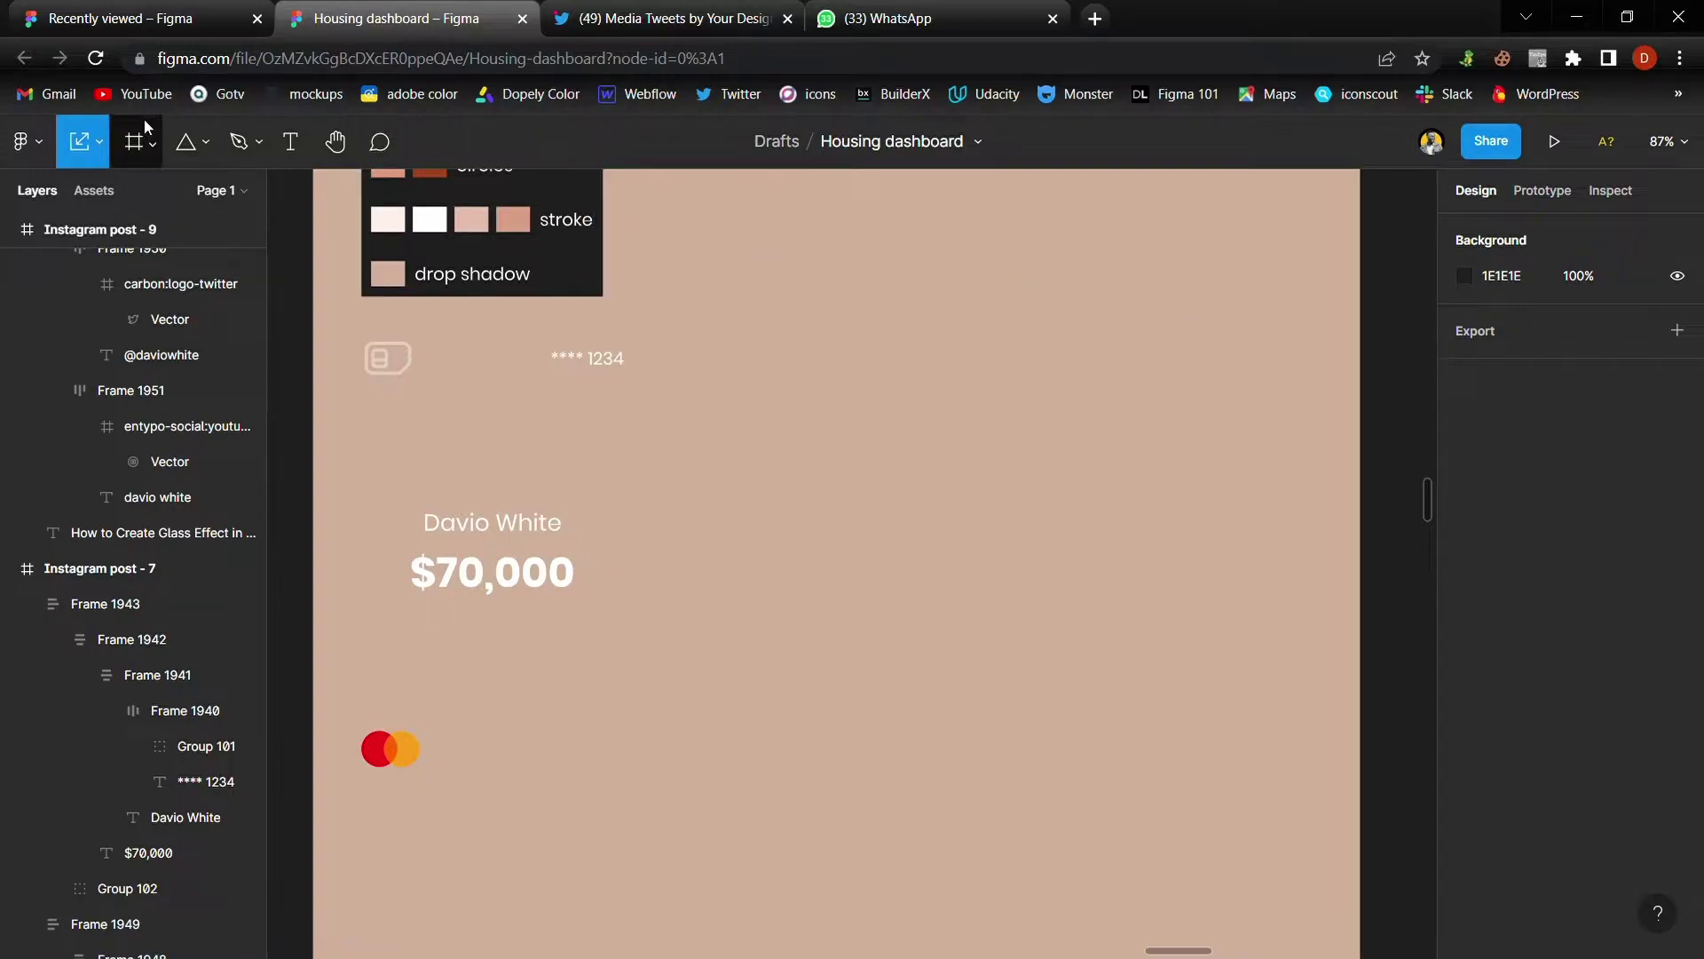
# Step: Draw a grey rectangle and size it to 340×520
pyautogui.click(202, 144)
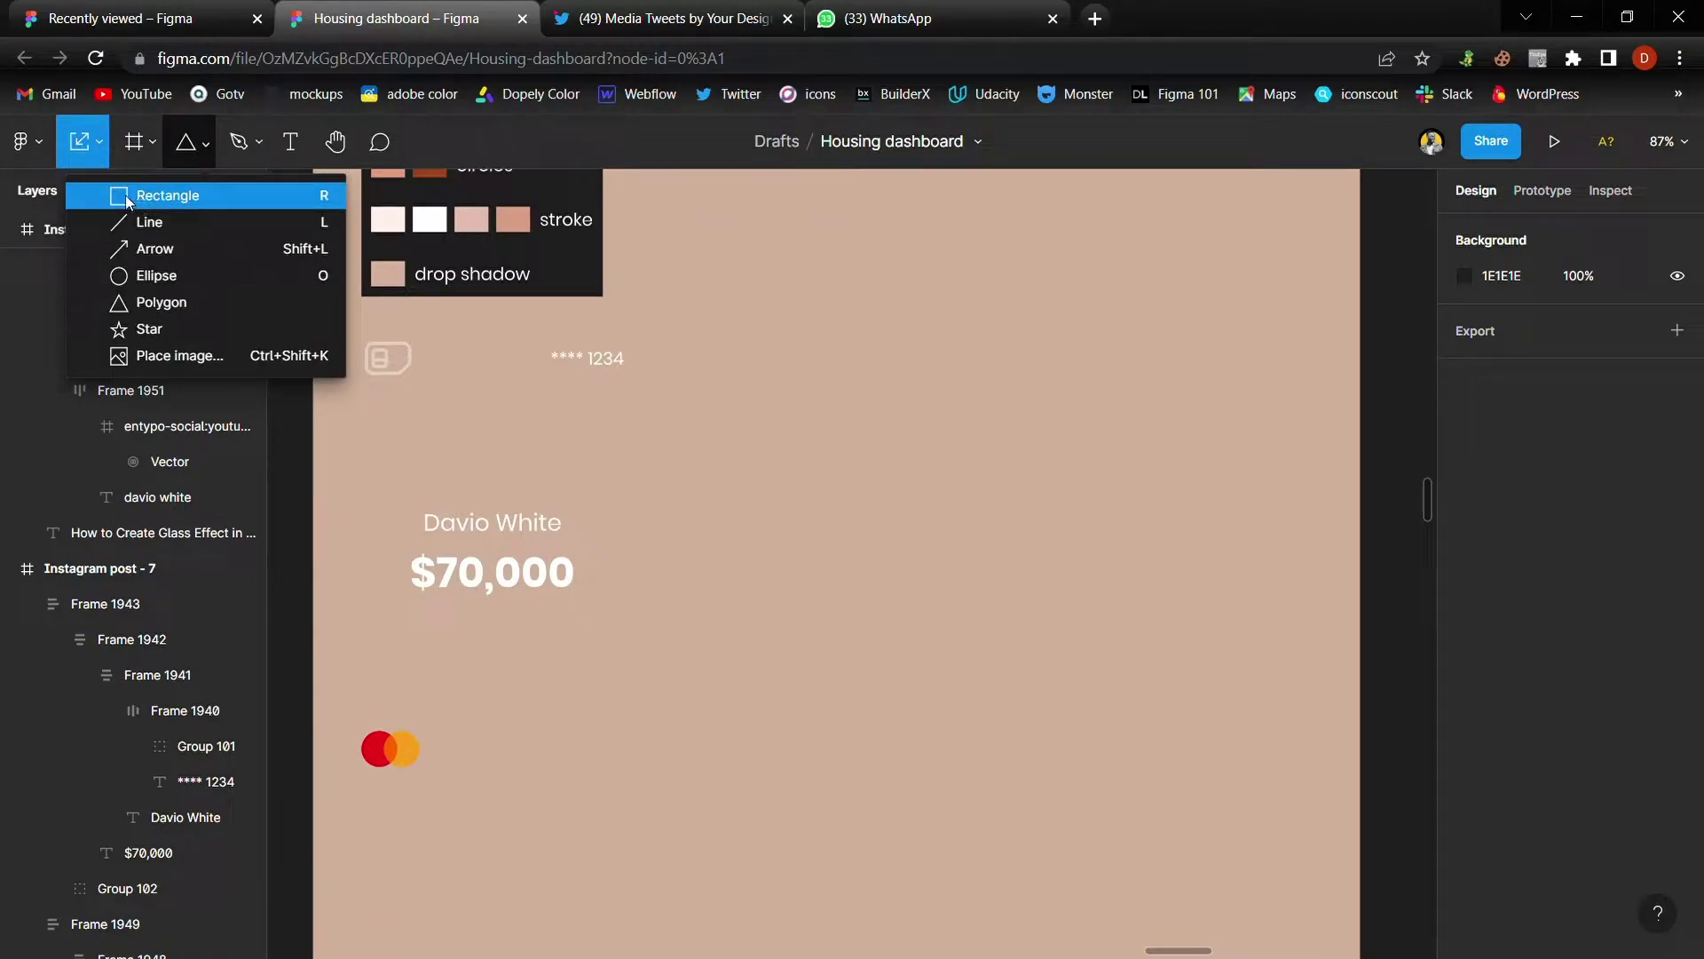
pyautogui.click(125, 194)
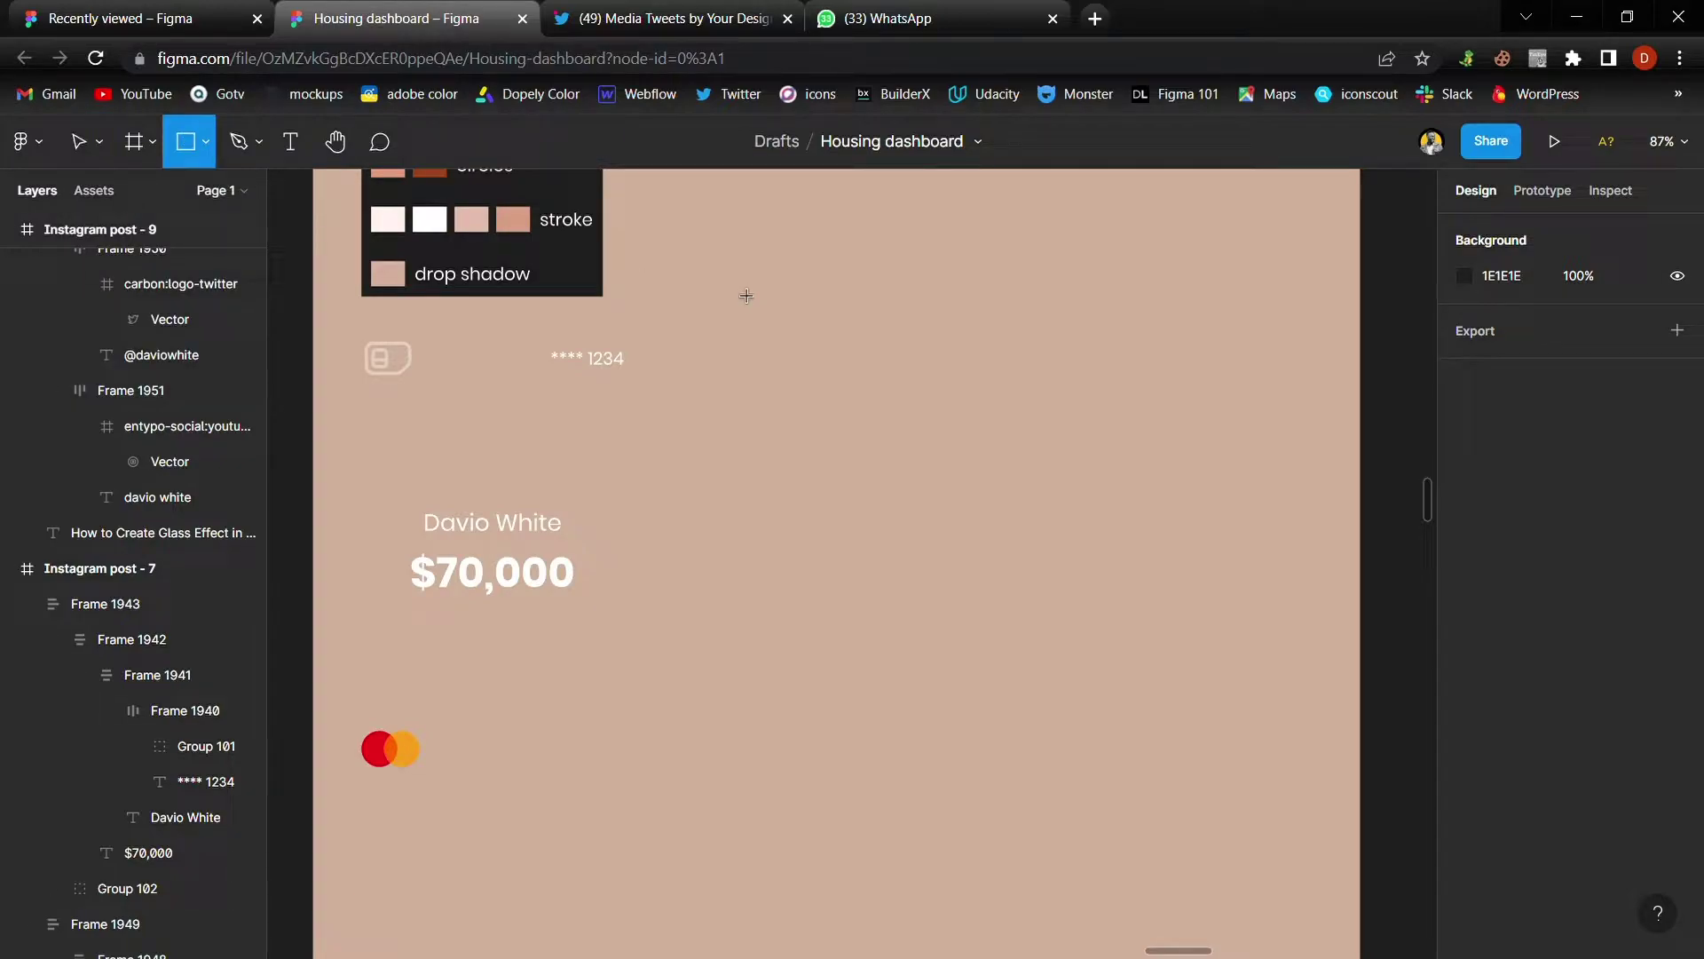
pyautogui.moveTo(736, 324); pyautogui.dragTo(1025, 785)
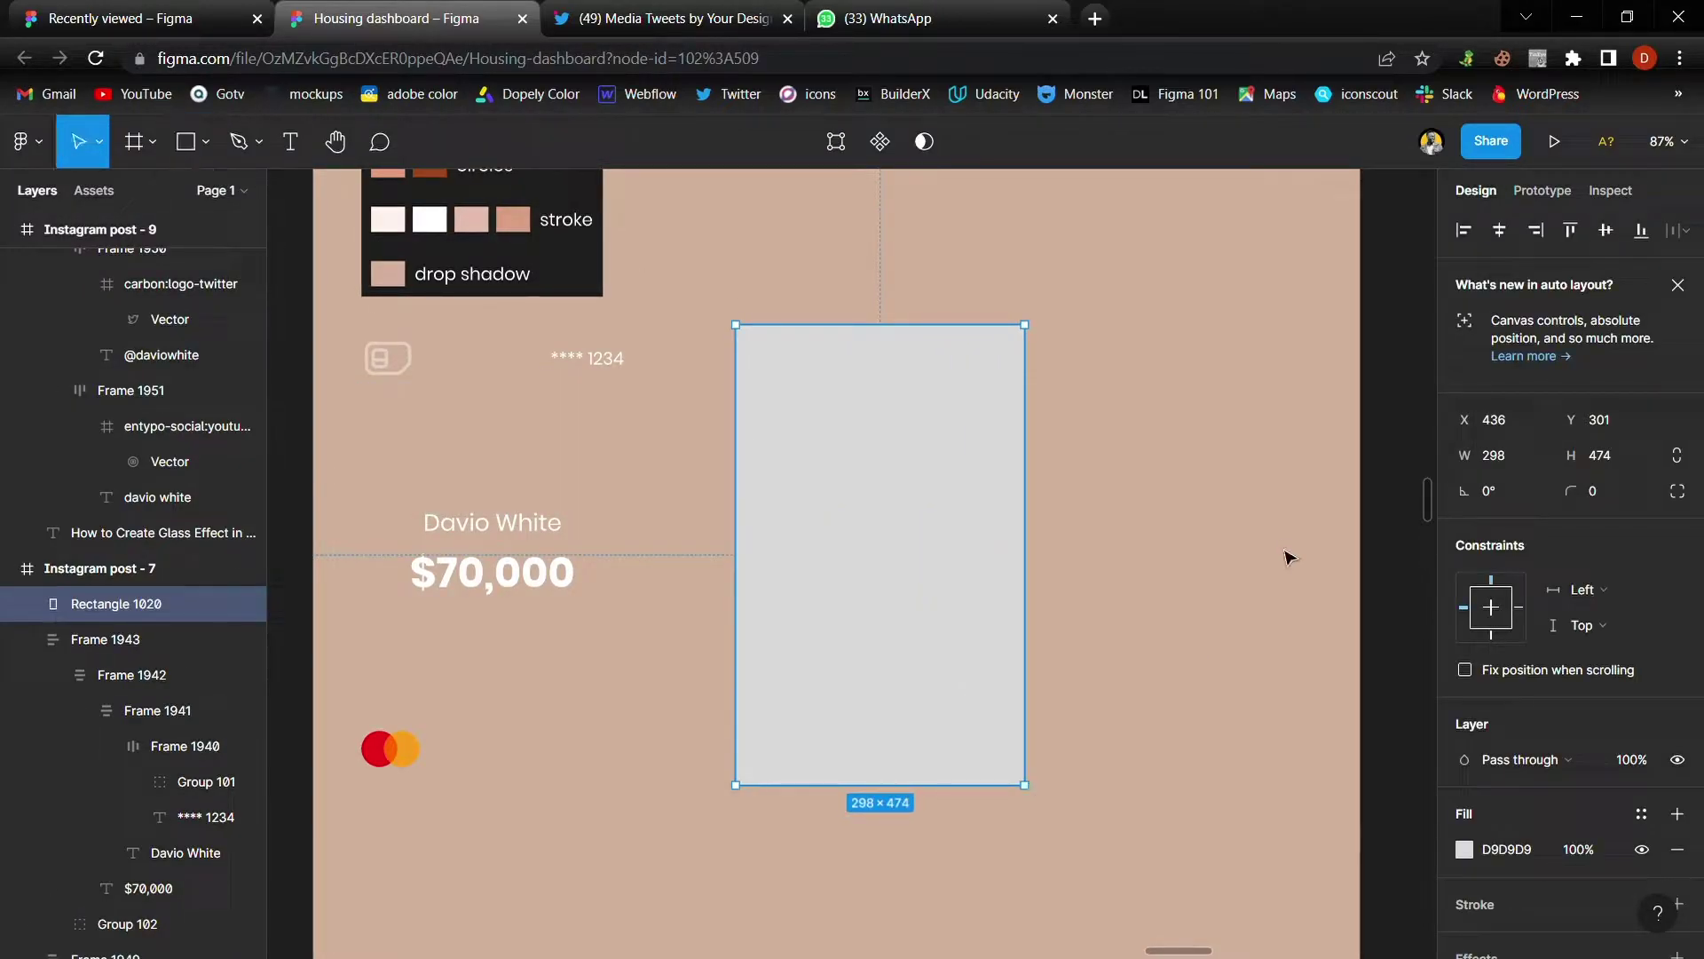
pyautogui.click(1511, 459)
pyautogui.write('340')
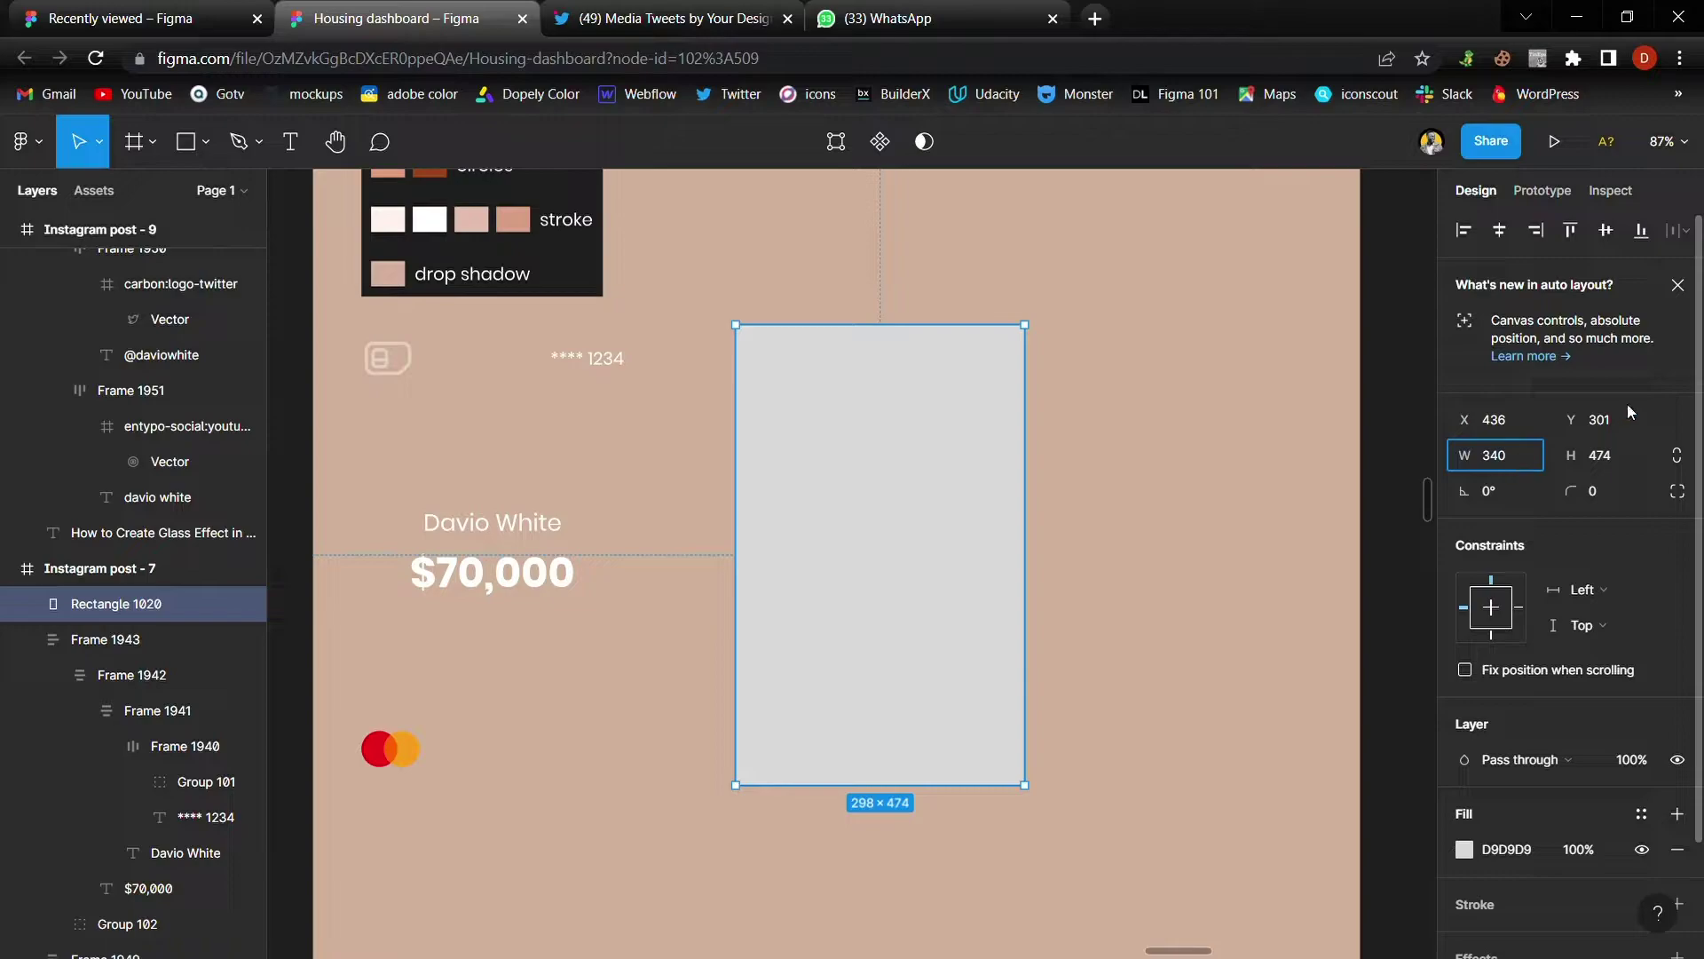
pyautogui.click(1612, 458)
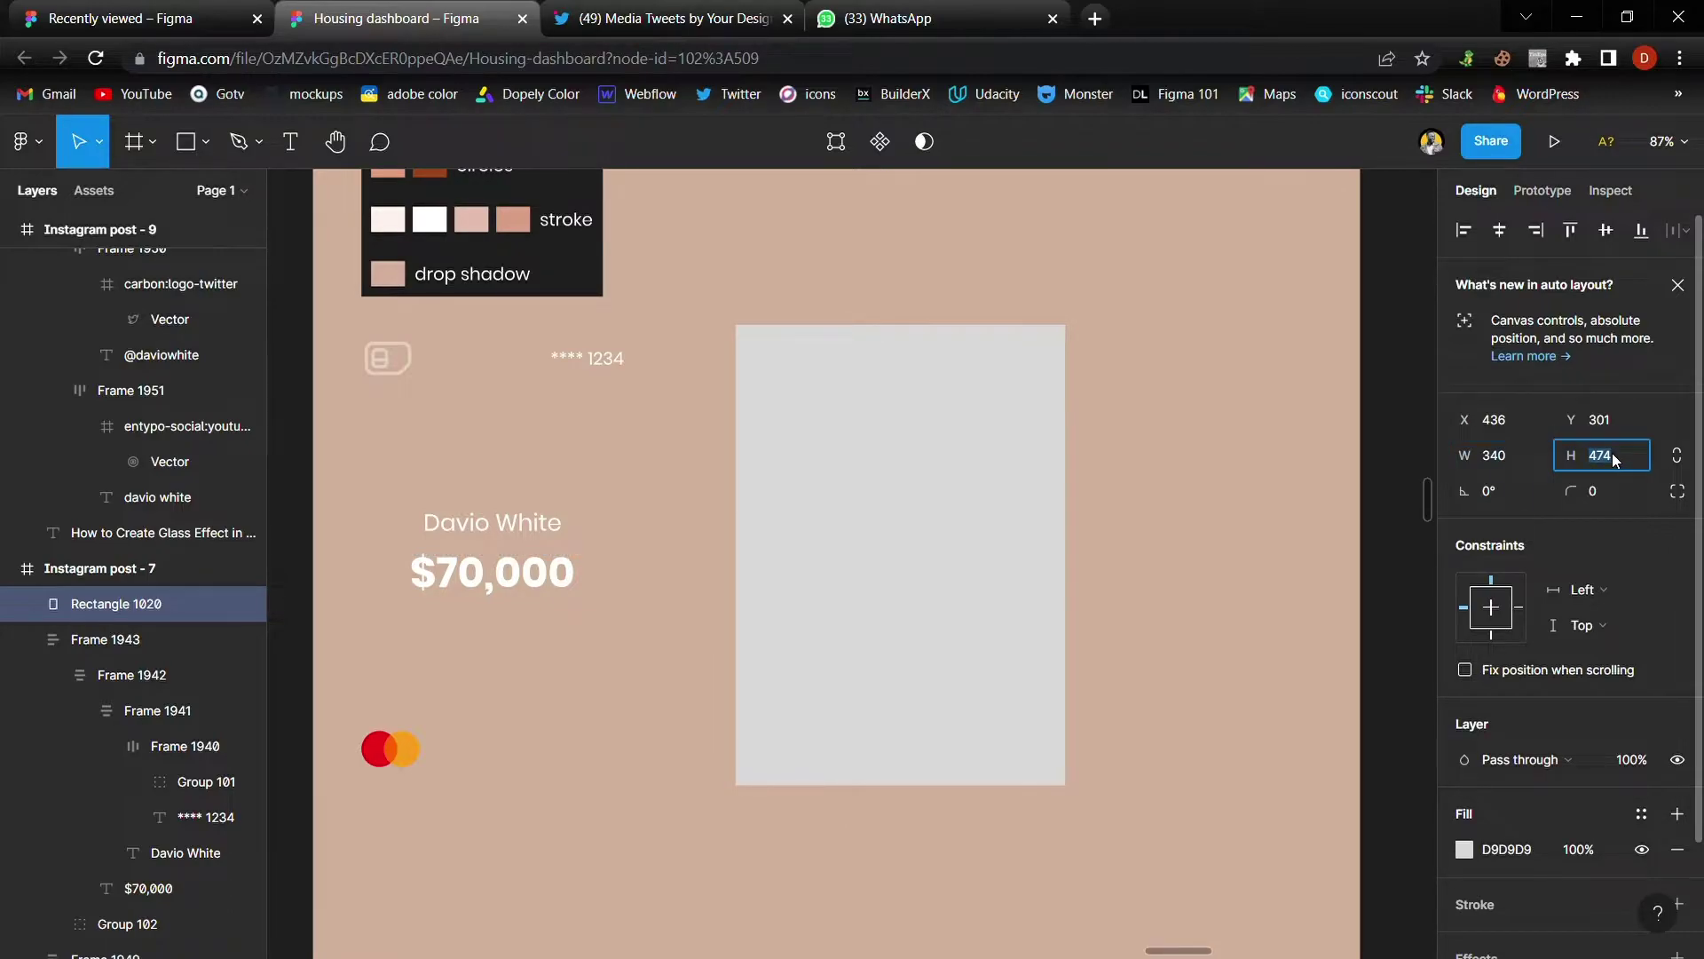
pyautogui.write('520')
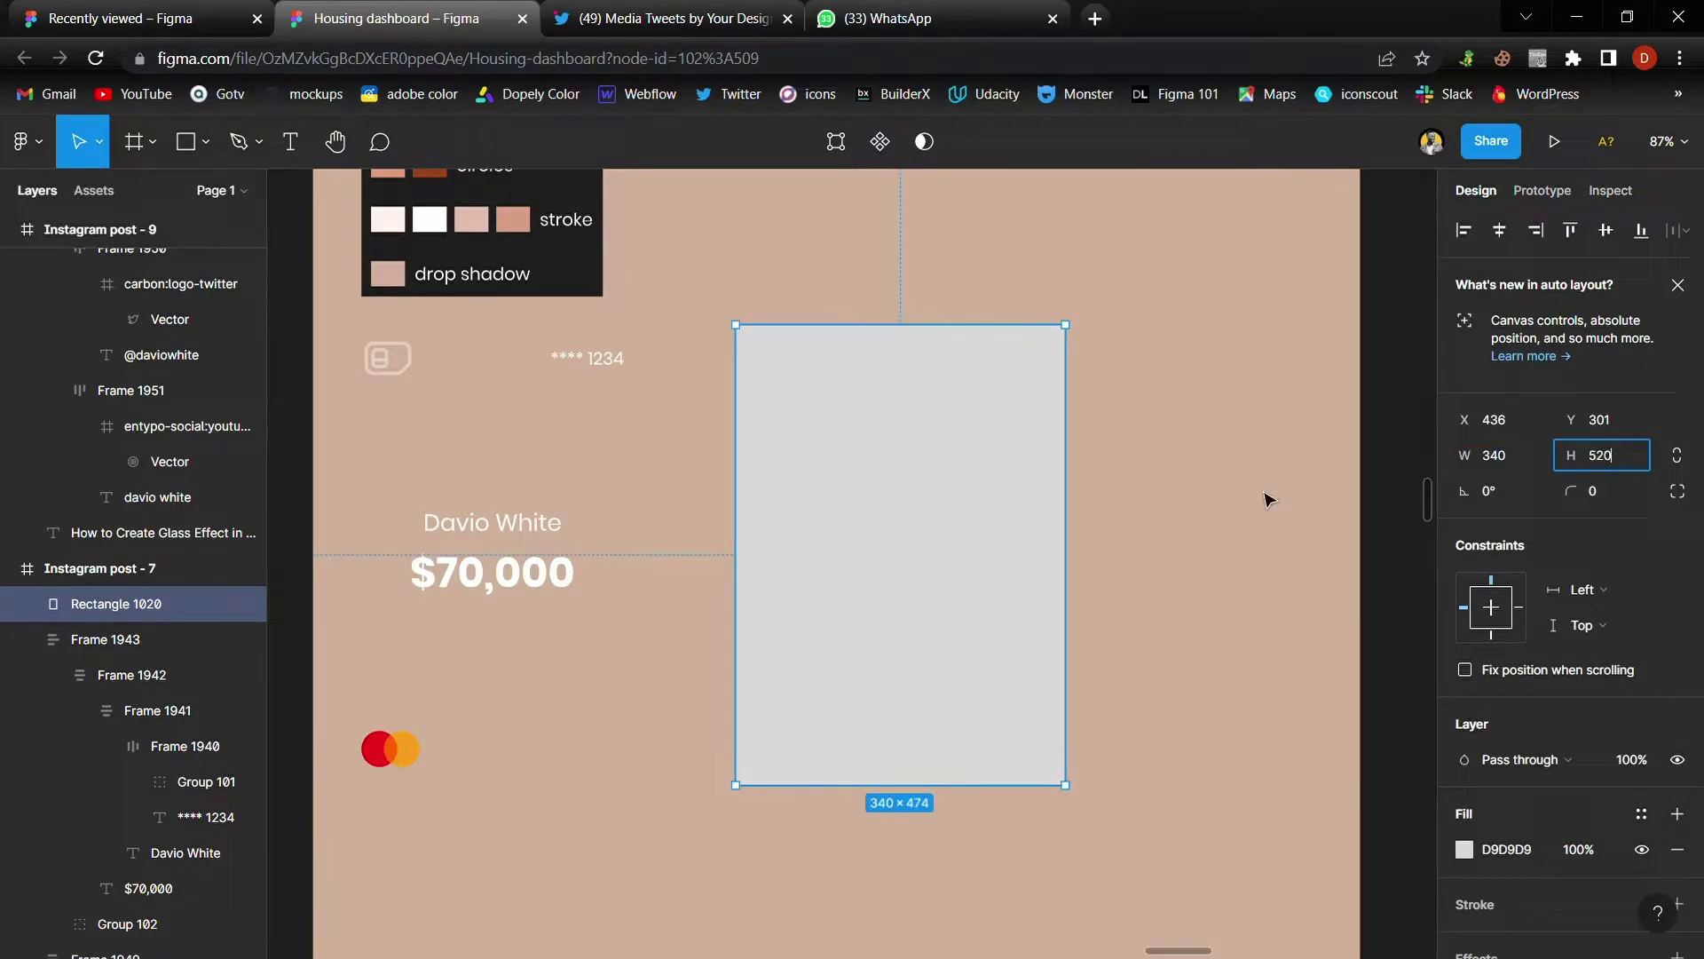
pyautogui.click(1266, 494)
# Step: Round the rectangle's corners to 40 and position it beside the card details
pyautogui.moveTo(940, 529); pyautogui.dragTo(946, 506)
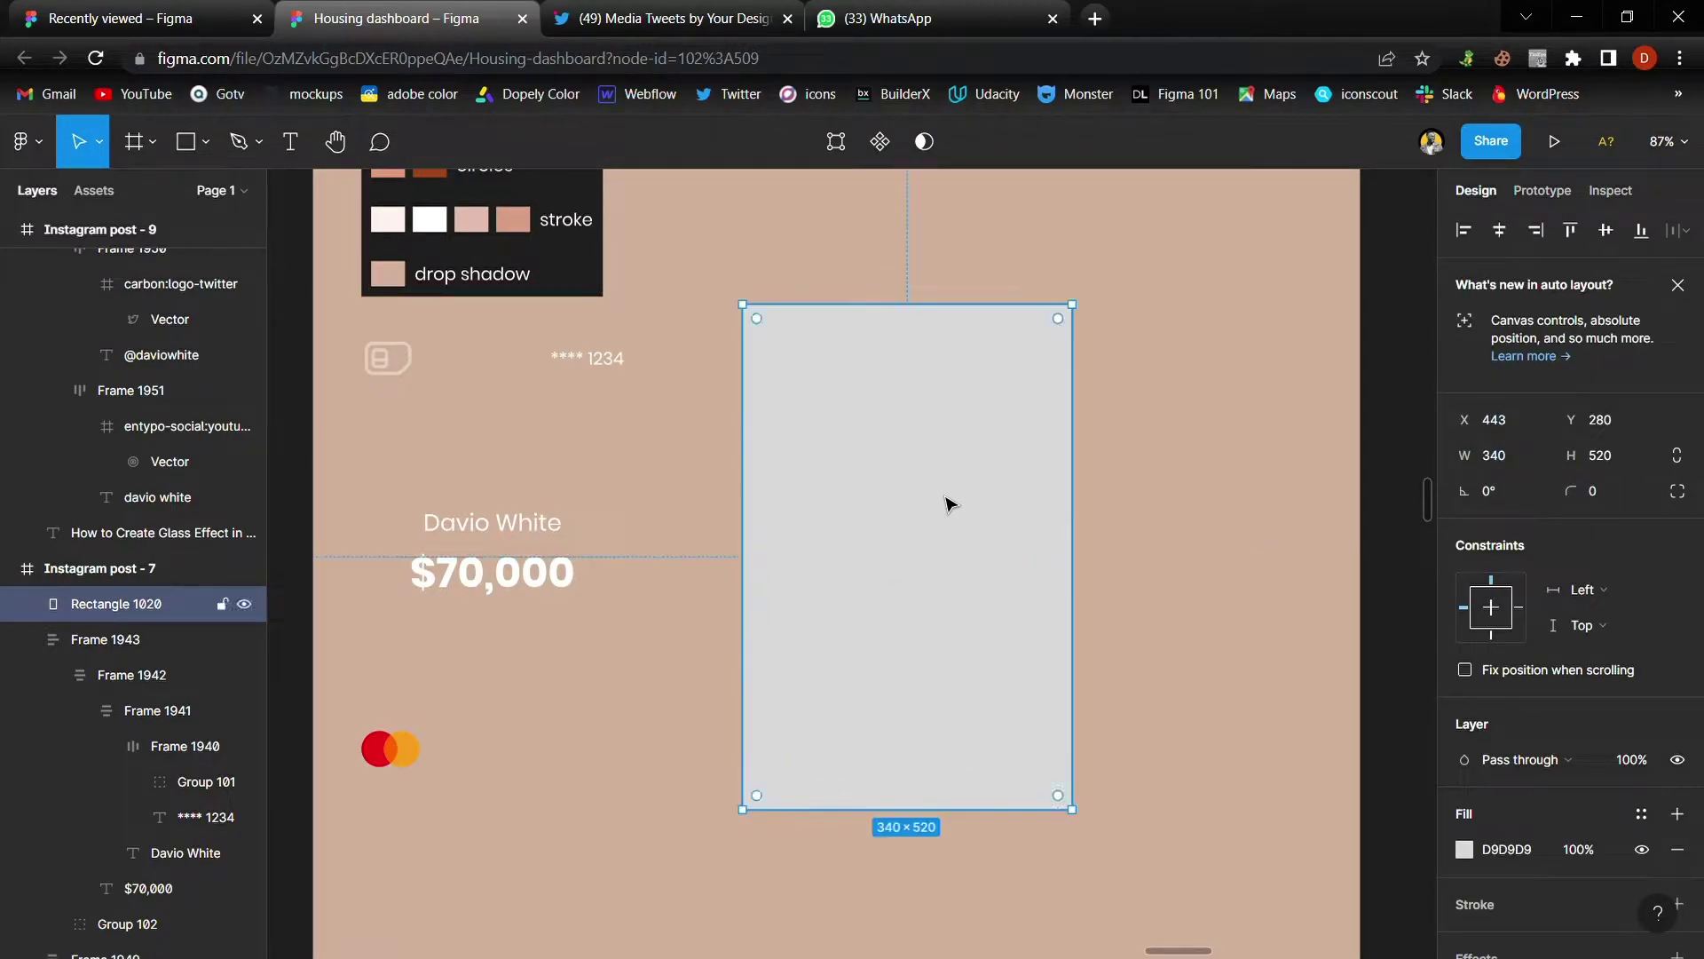
pyautogui.click(1613, 499)
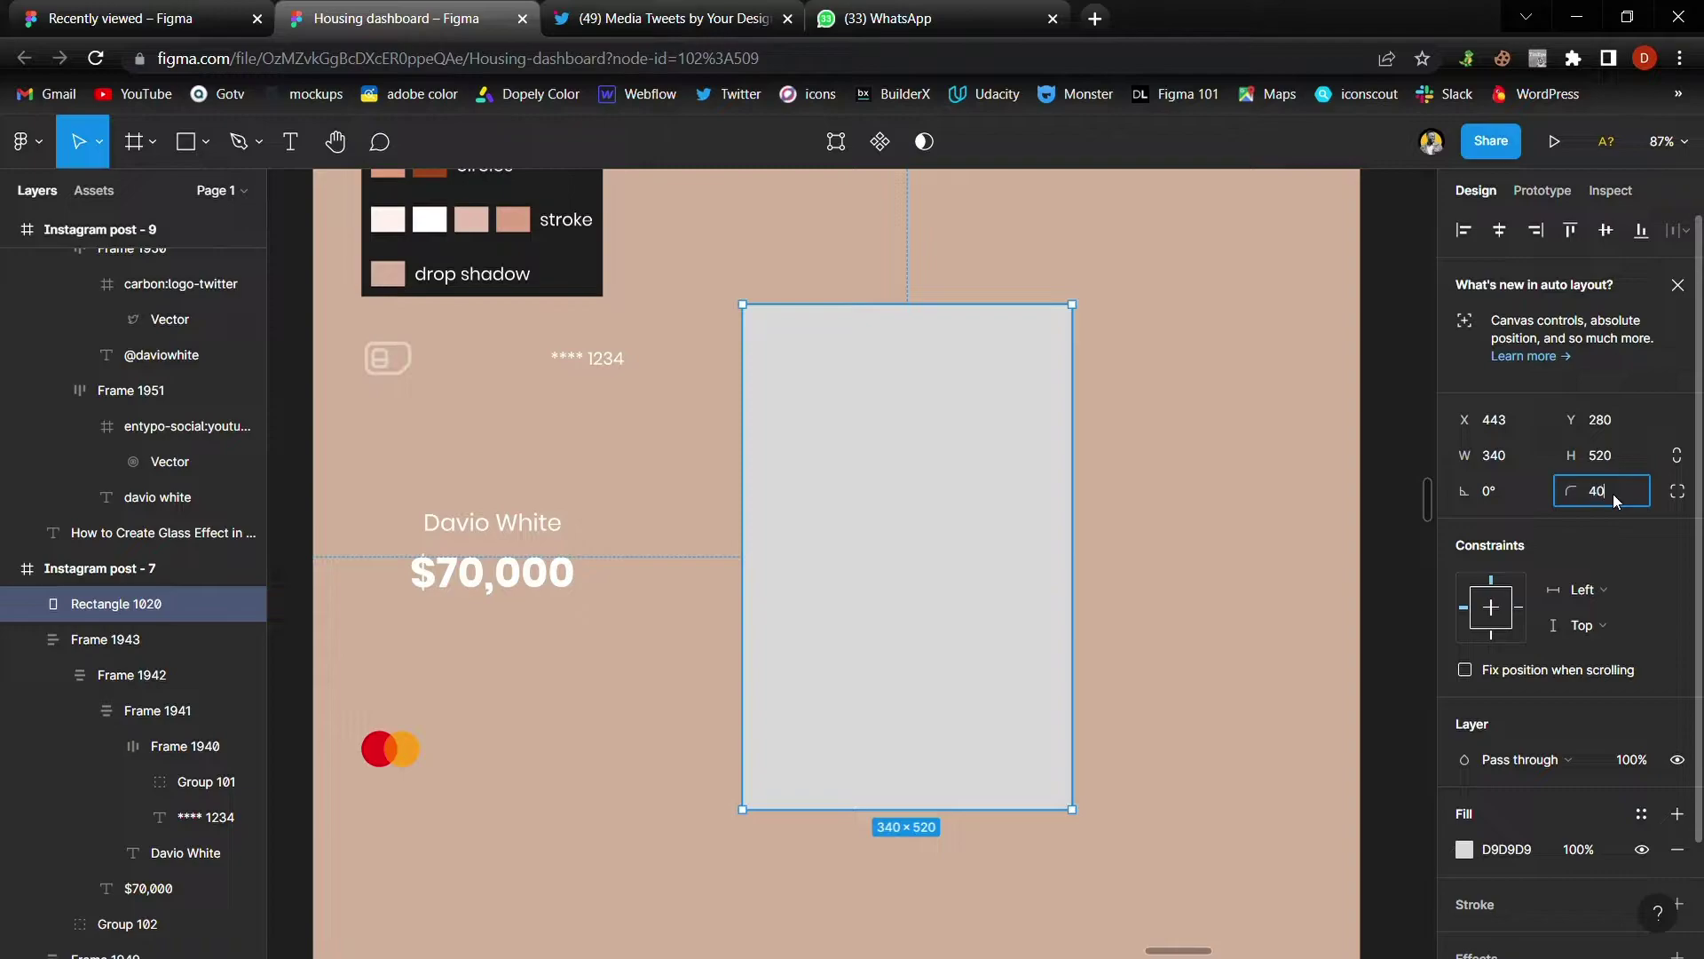
pyautogui.write('40')
pyautogui.press('Return')
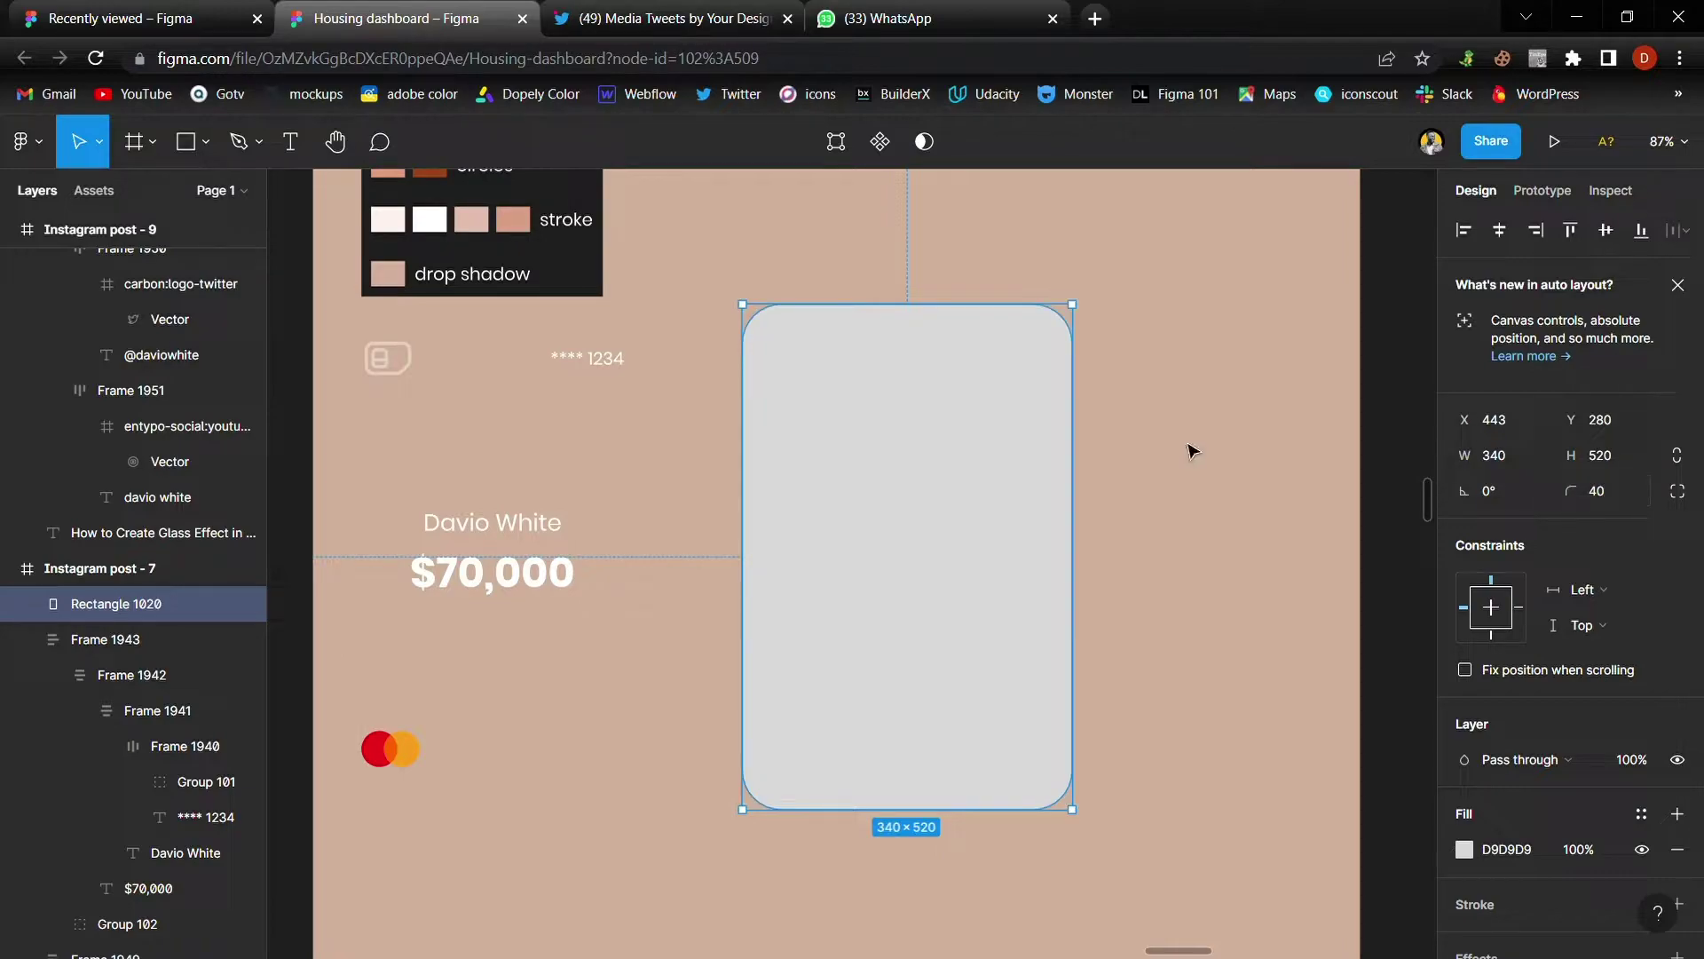
pyautogui.click(1142, 448)
pyautogui.moveTo(939, 483); pyautogui.dragTo(931, 495)
pyautogui.click(1115, 535)
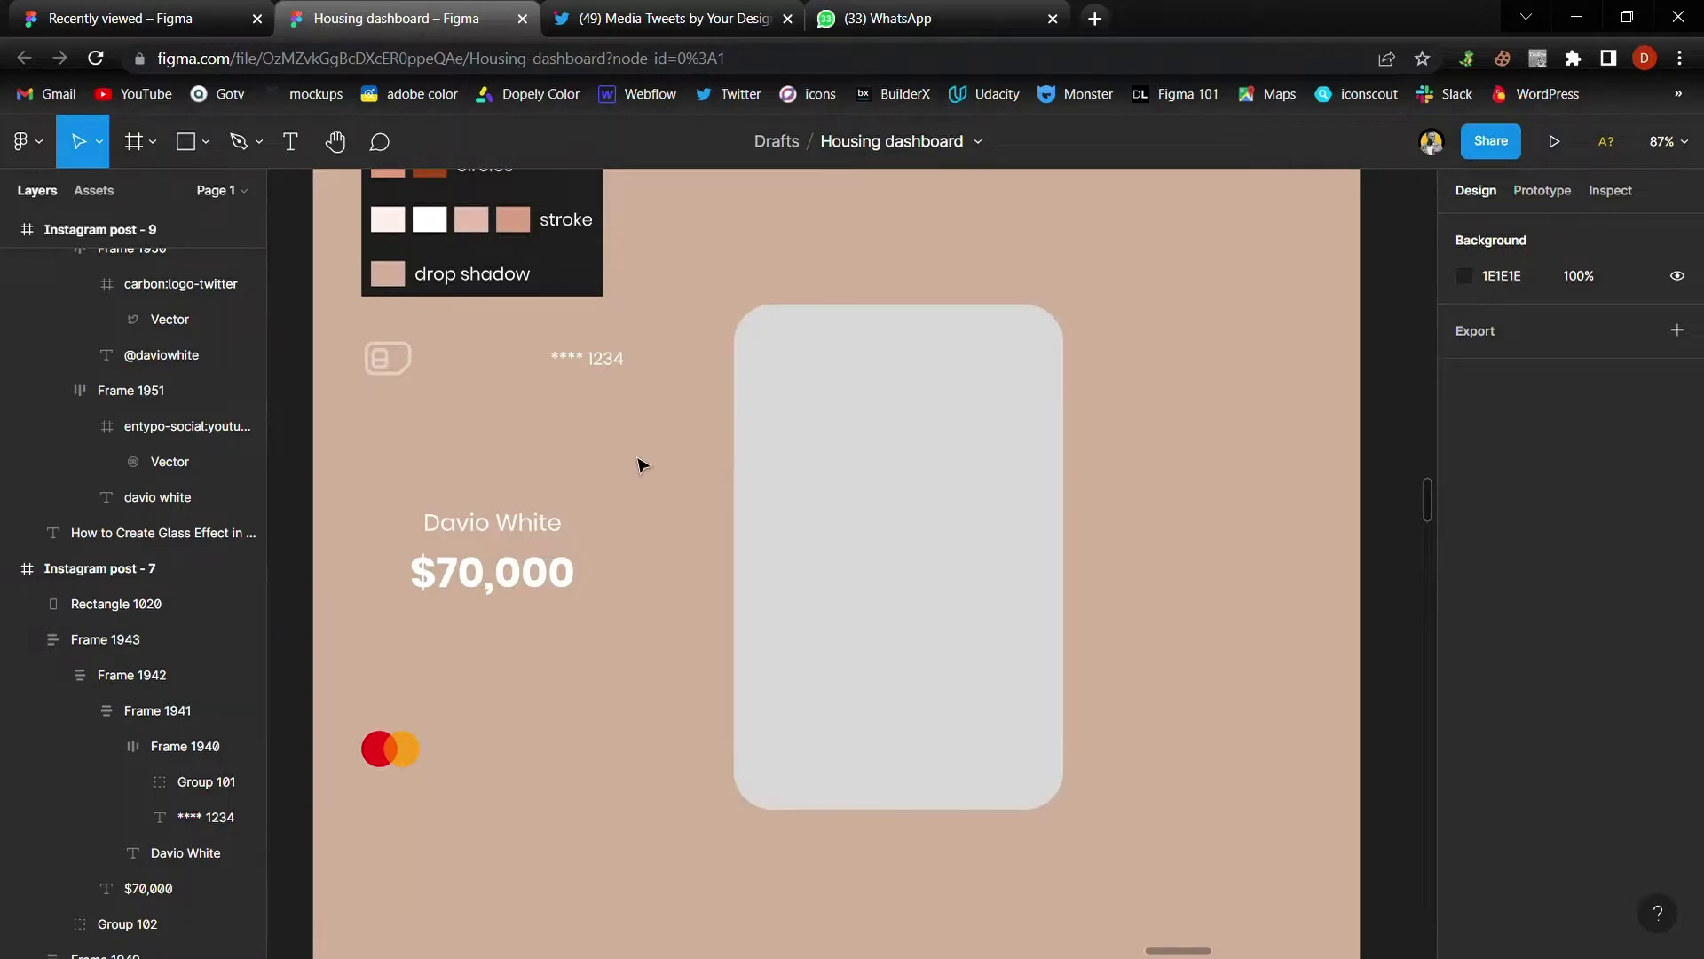
pyautogui.scroll(2, 640, 464)
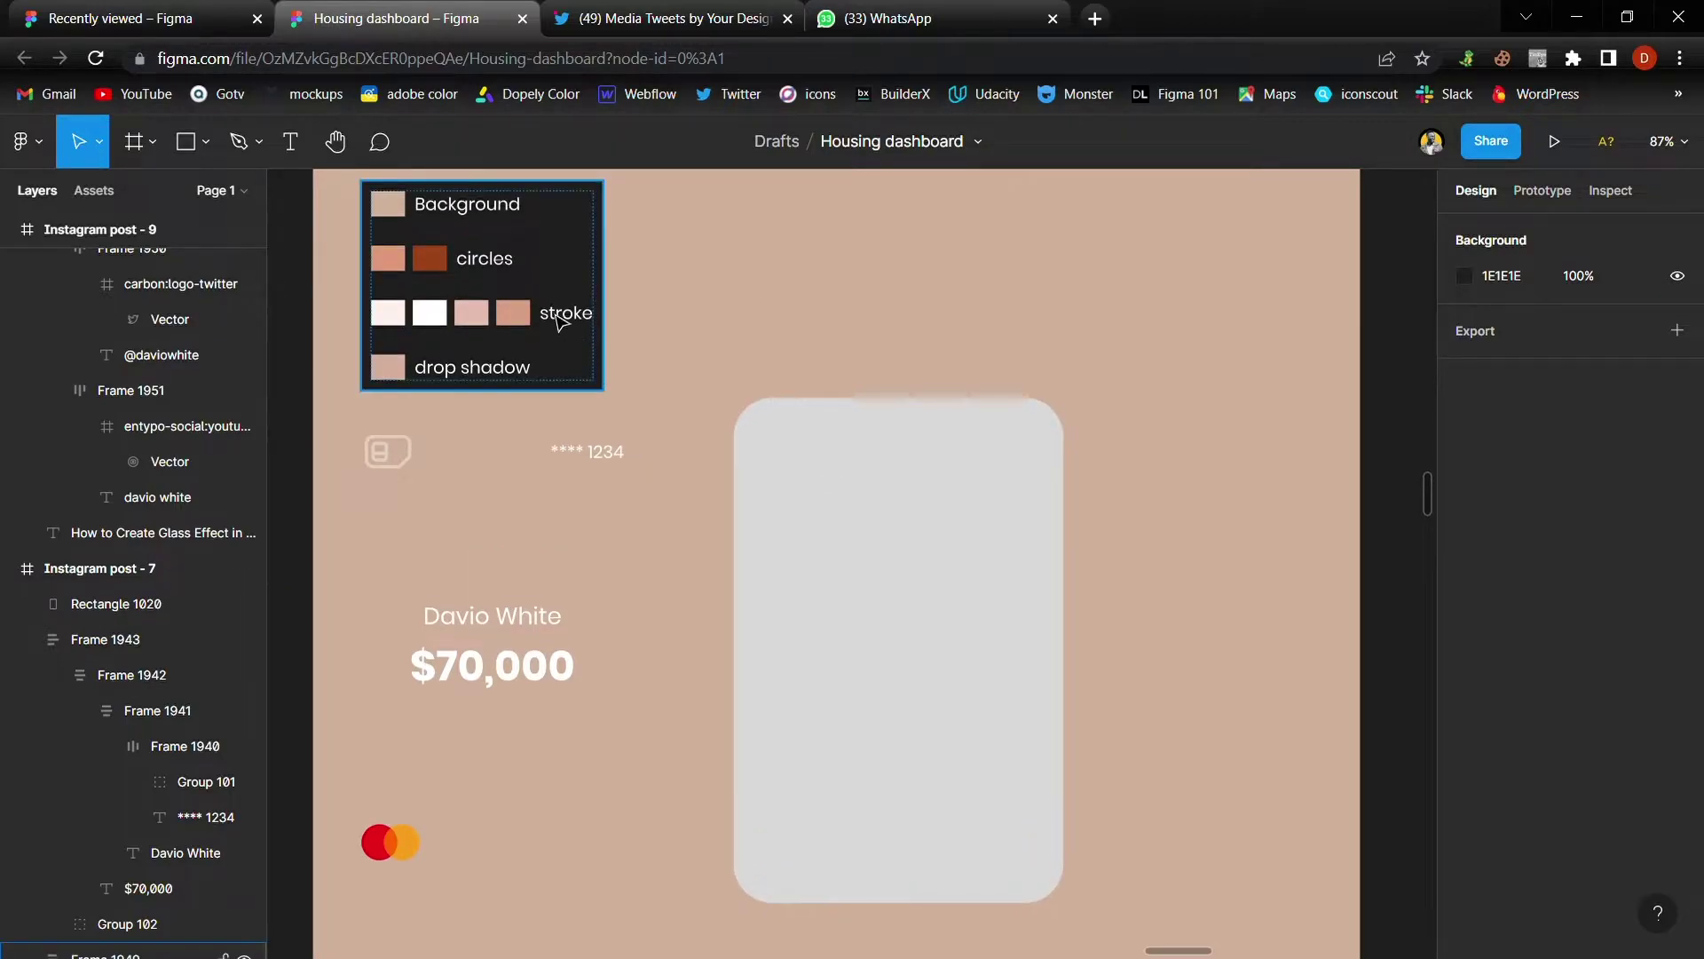
pyautogui.scroll(-3, 706, 426)
pyautogui.scroll(1, 710, 427)
pyautogui.scroll(1, 710, 426)
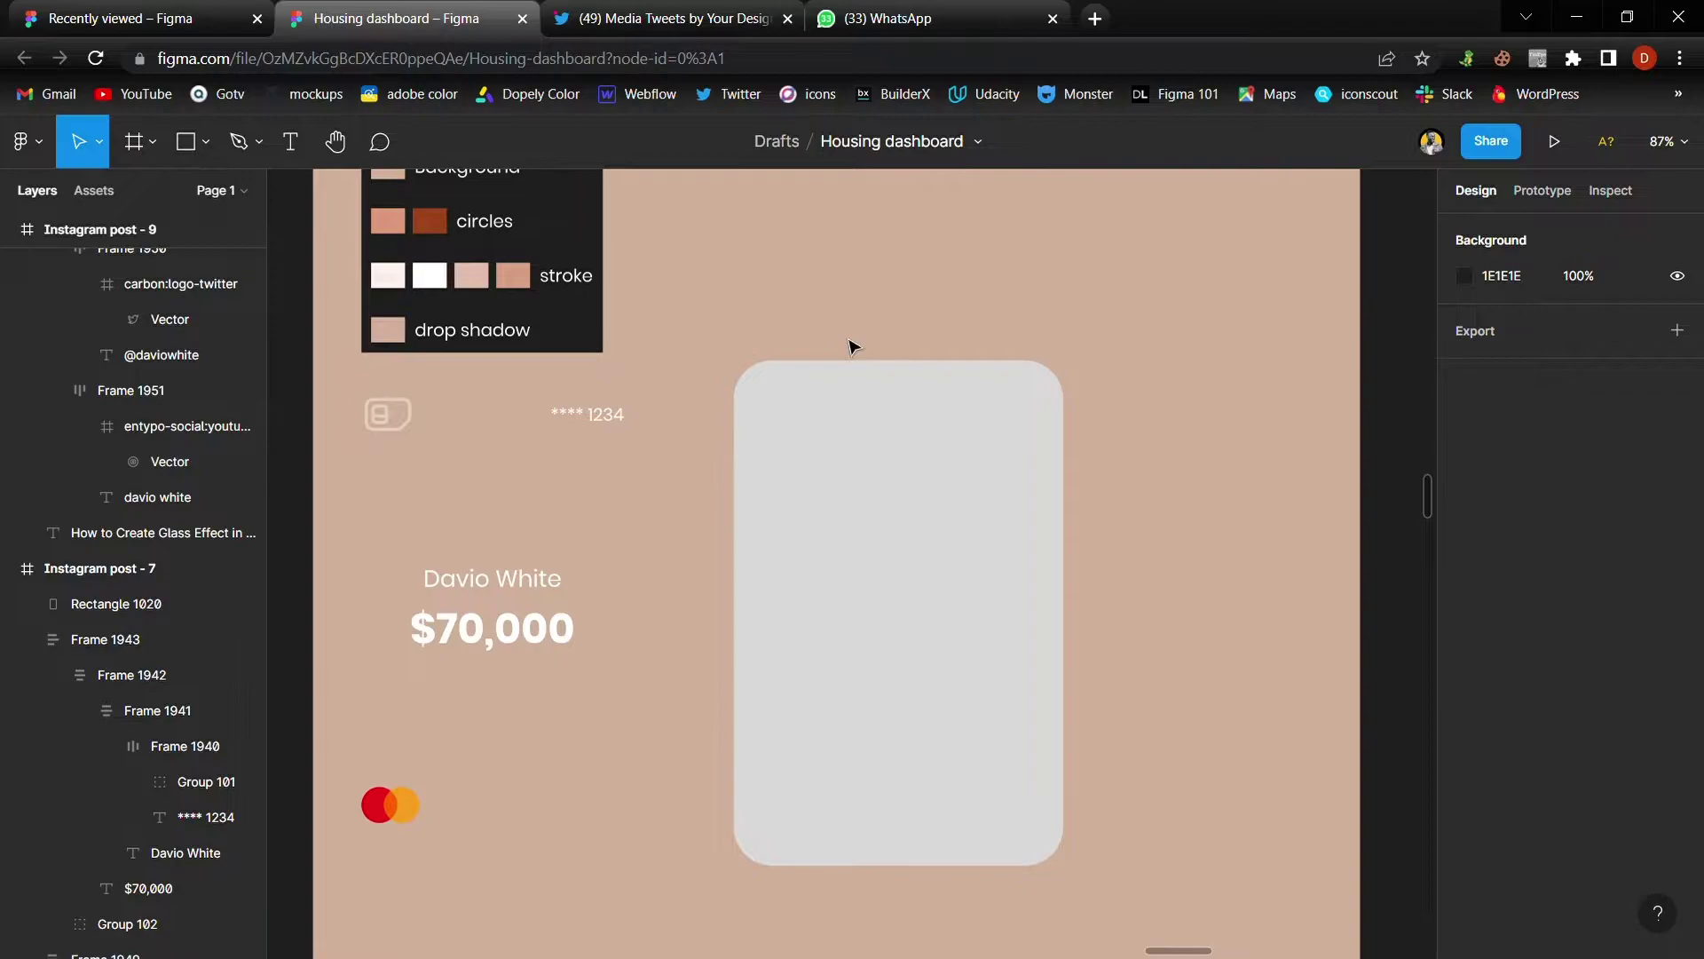
# Step: Change the rectangle's fill from solid to a linear gradient
pyautogui.click(991, 597)
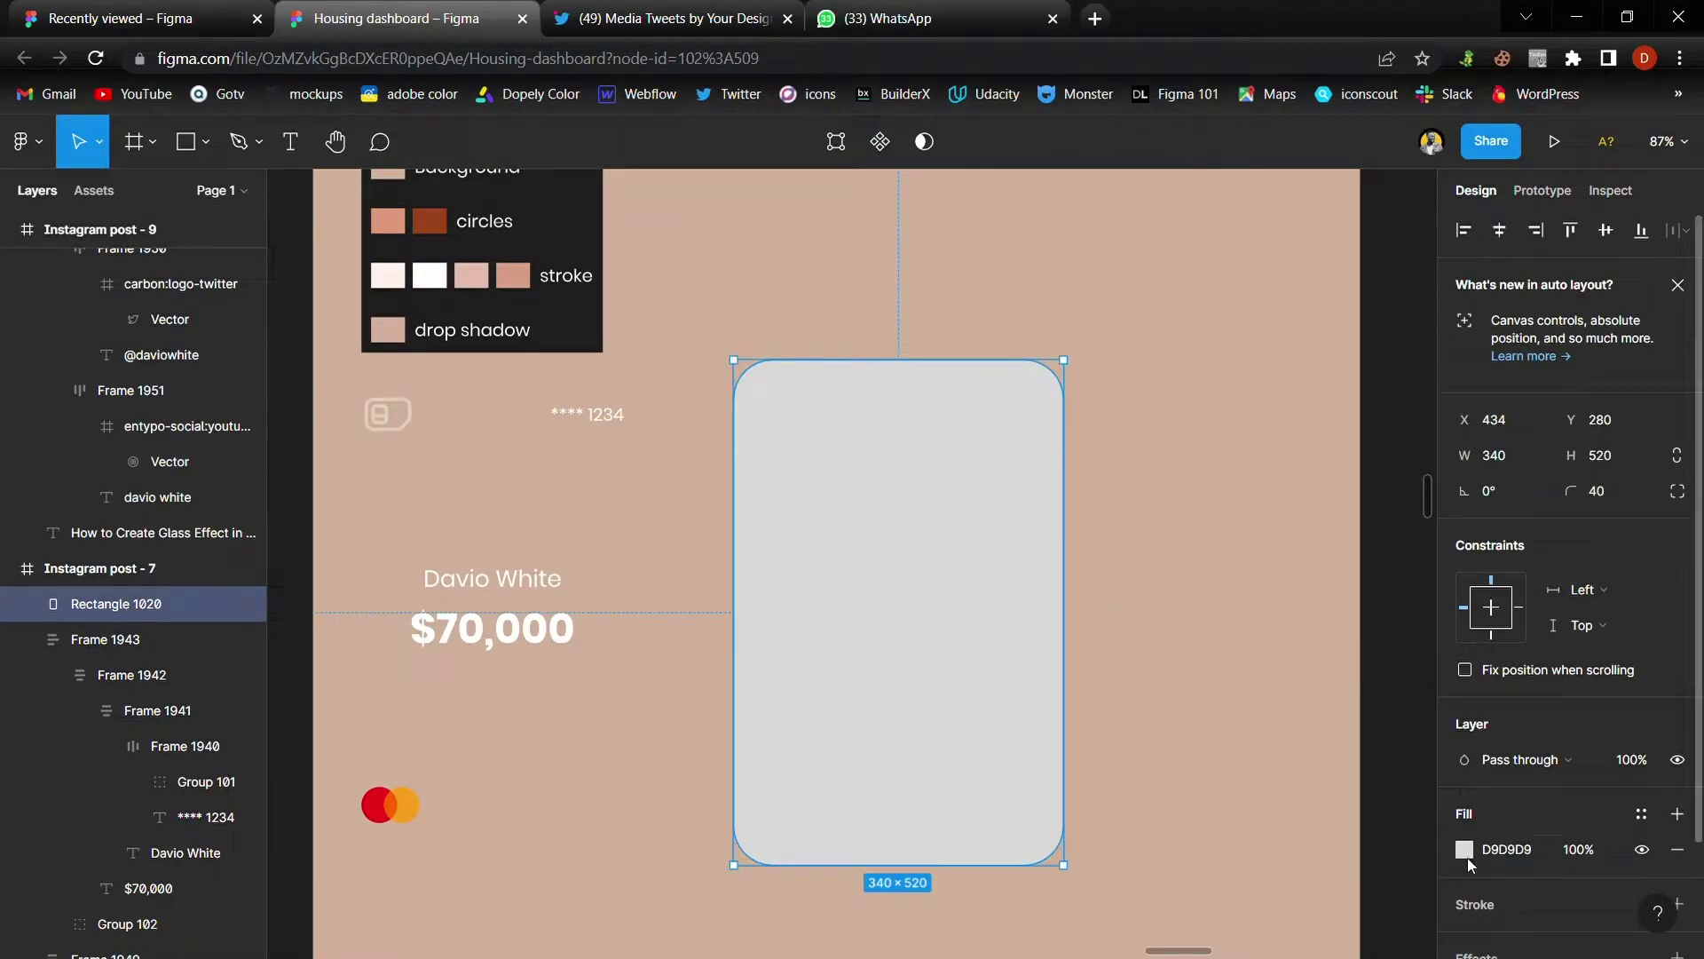
pyautogui.click(1464, 850)
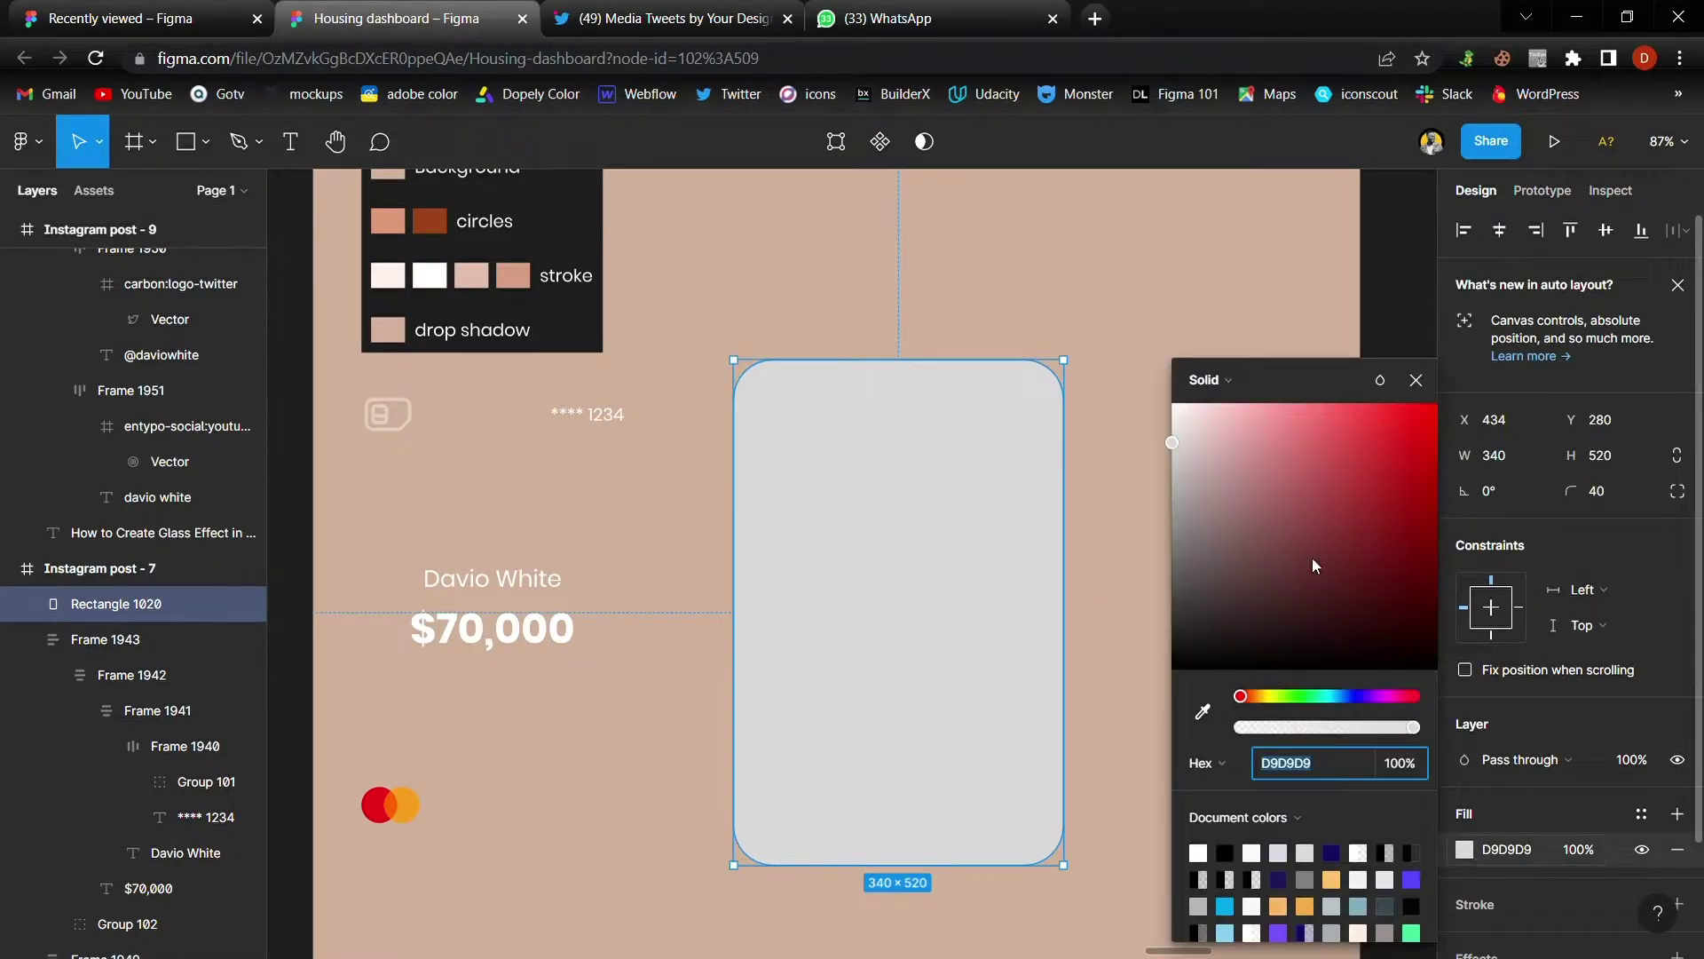
pyautogui.click(1210, 380)
pyautogui.click(1226, 409)
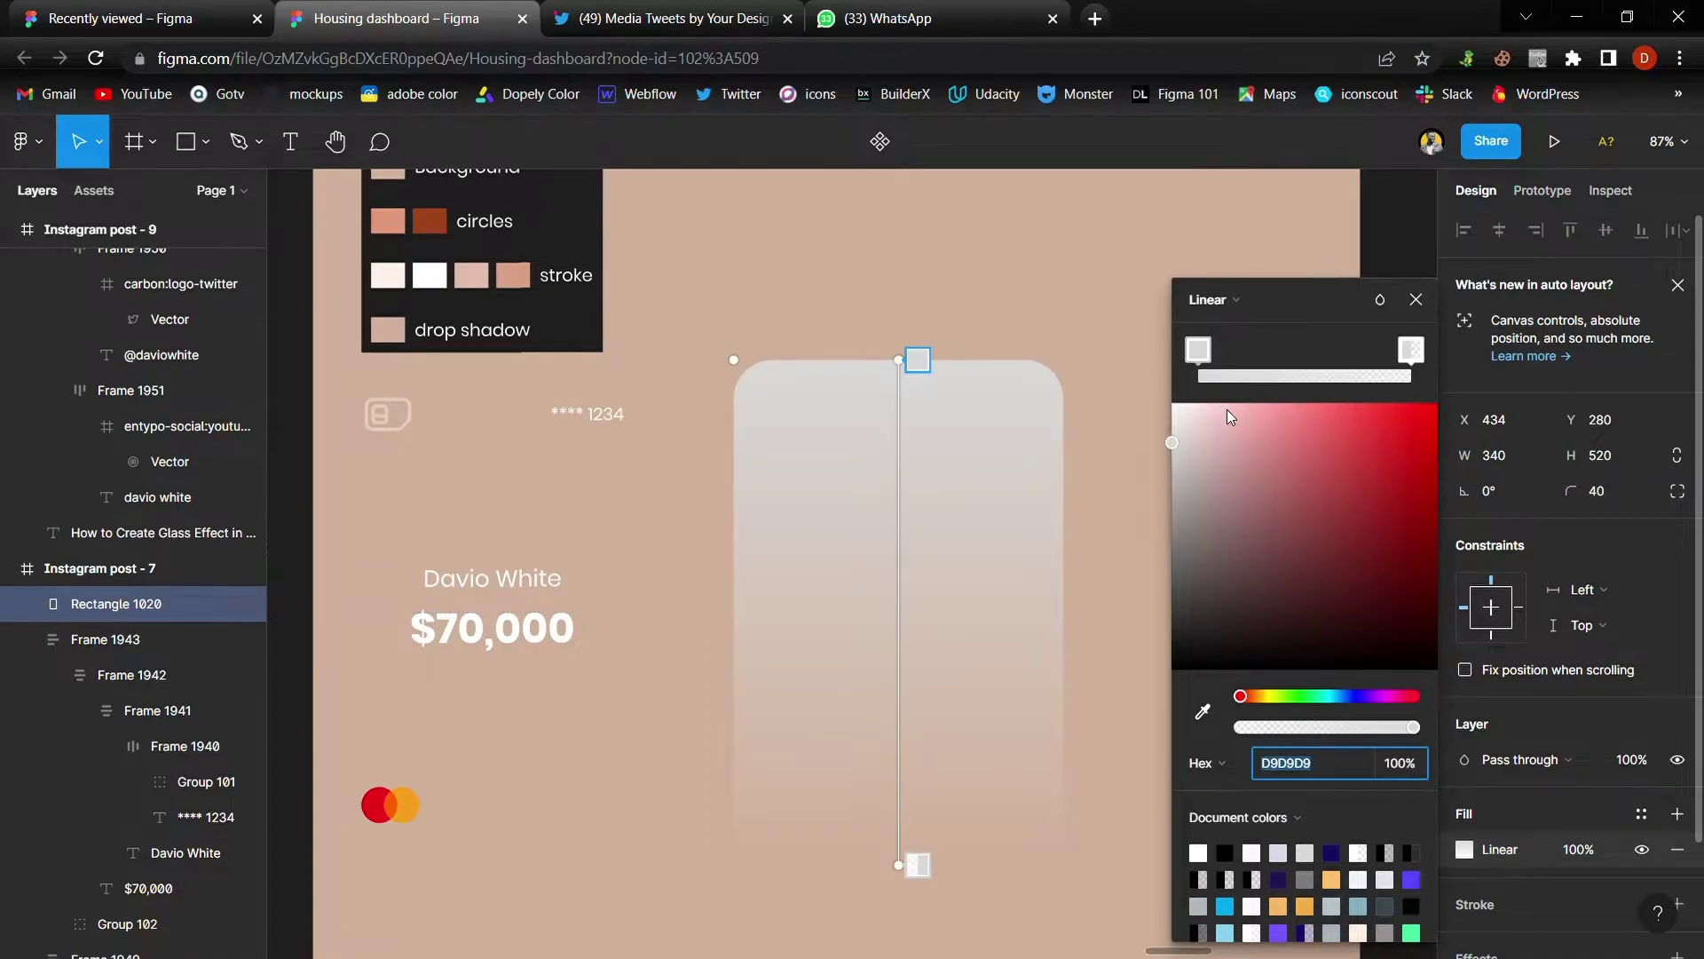
# Step: Set the gradient's top stop to 40% opacity and bottom stop to 10%
pyautogui.click(918, 361)
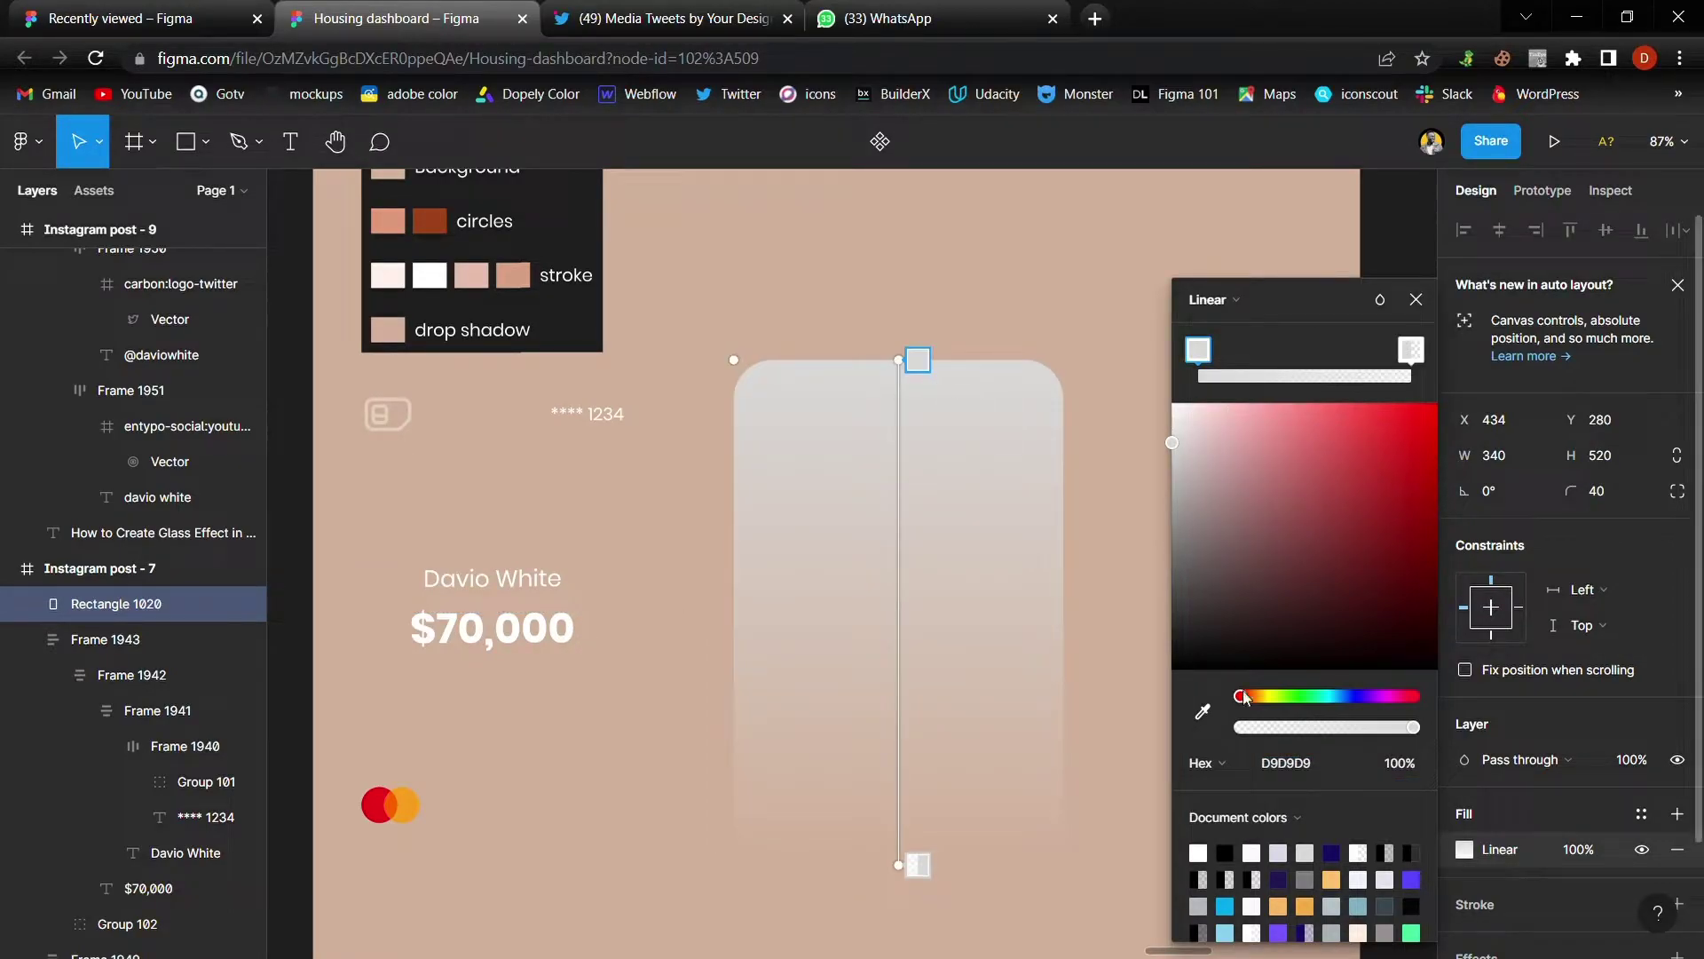
pyautogui.click(1416, 764)
pyautogui.write('40')
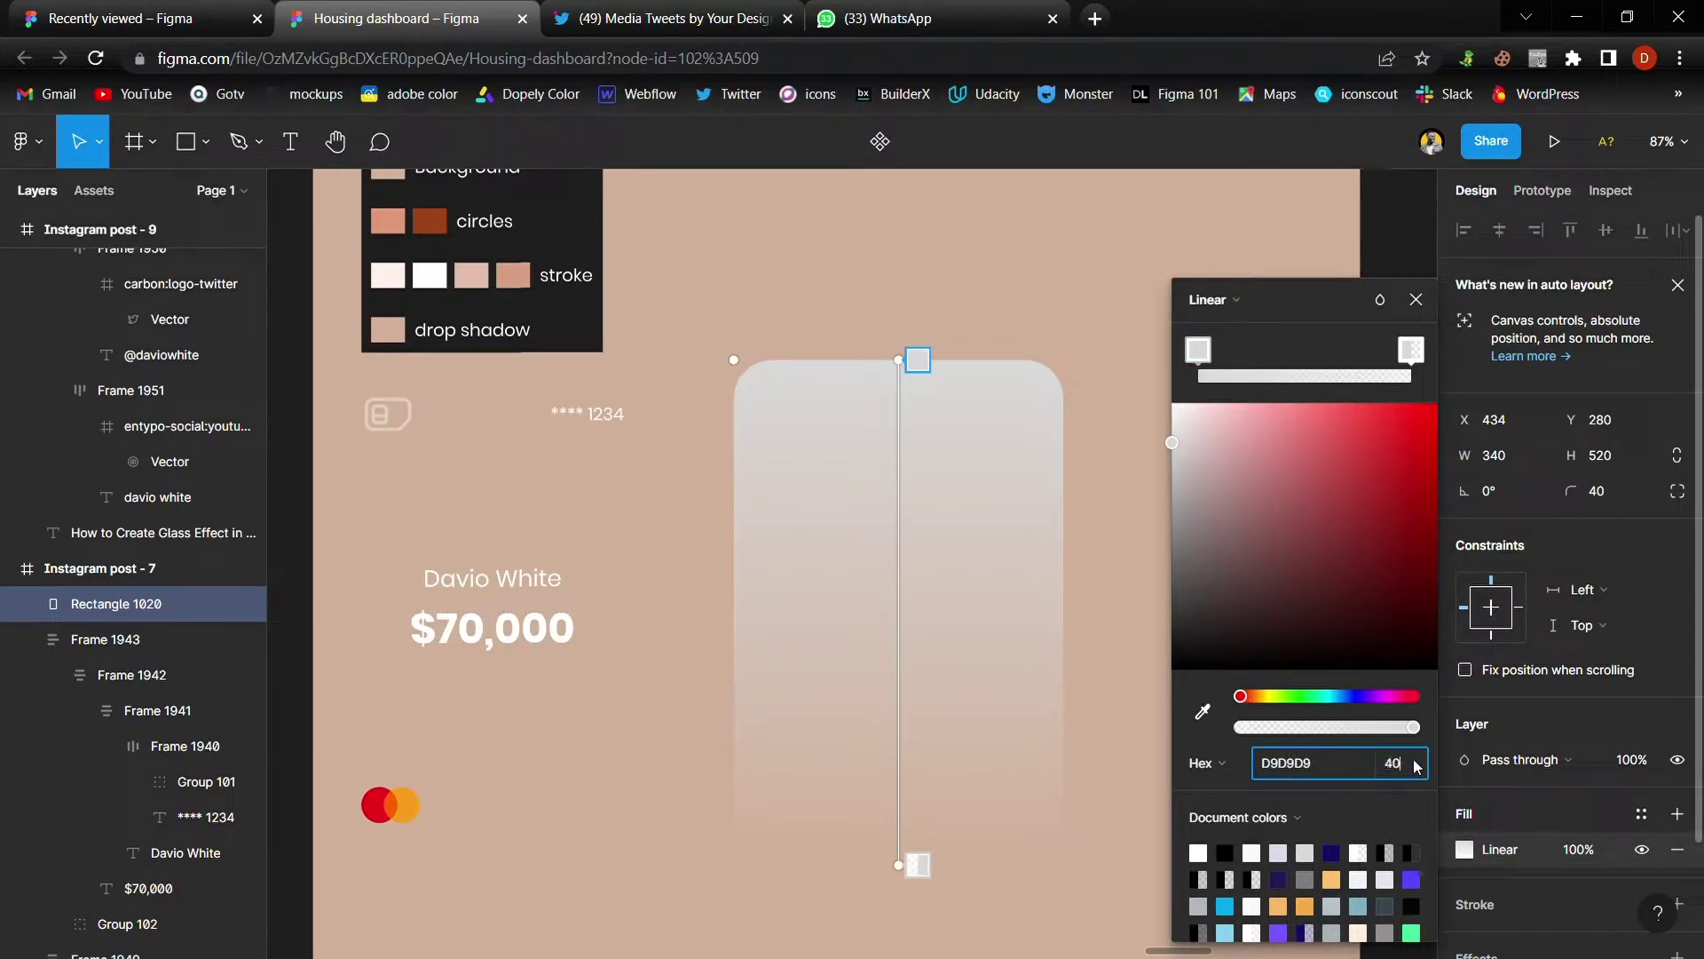
pyautogui.press('Return')
pyautogui.click(1412, 350)
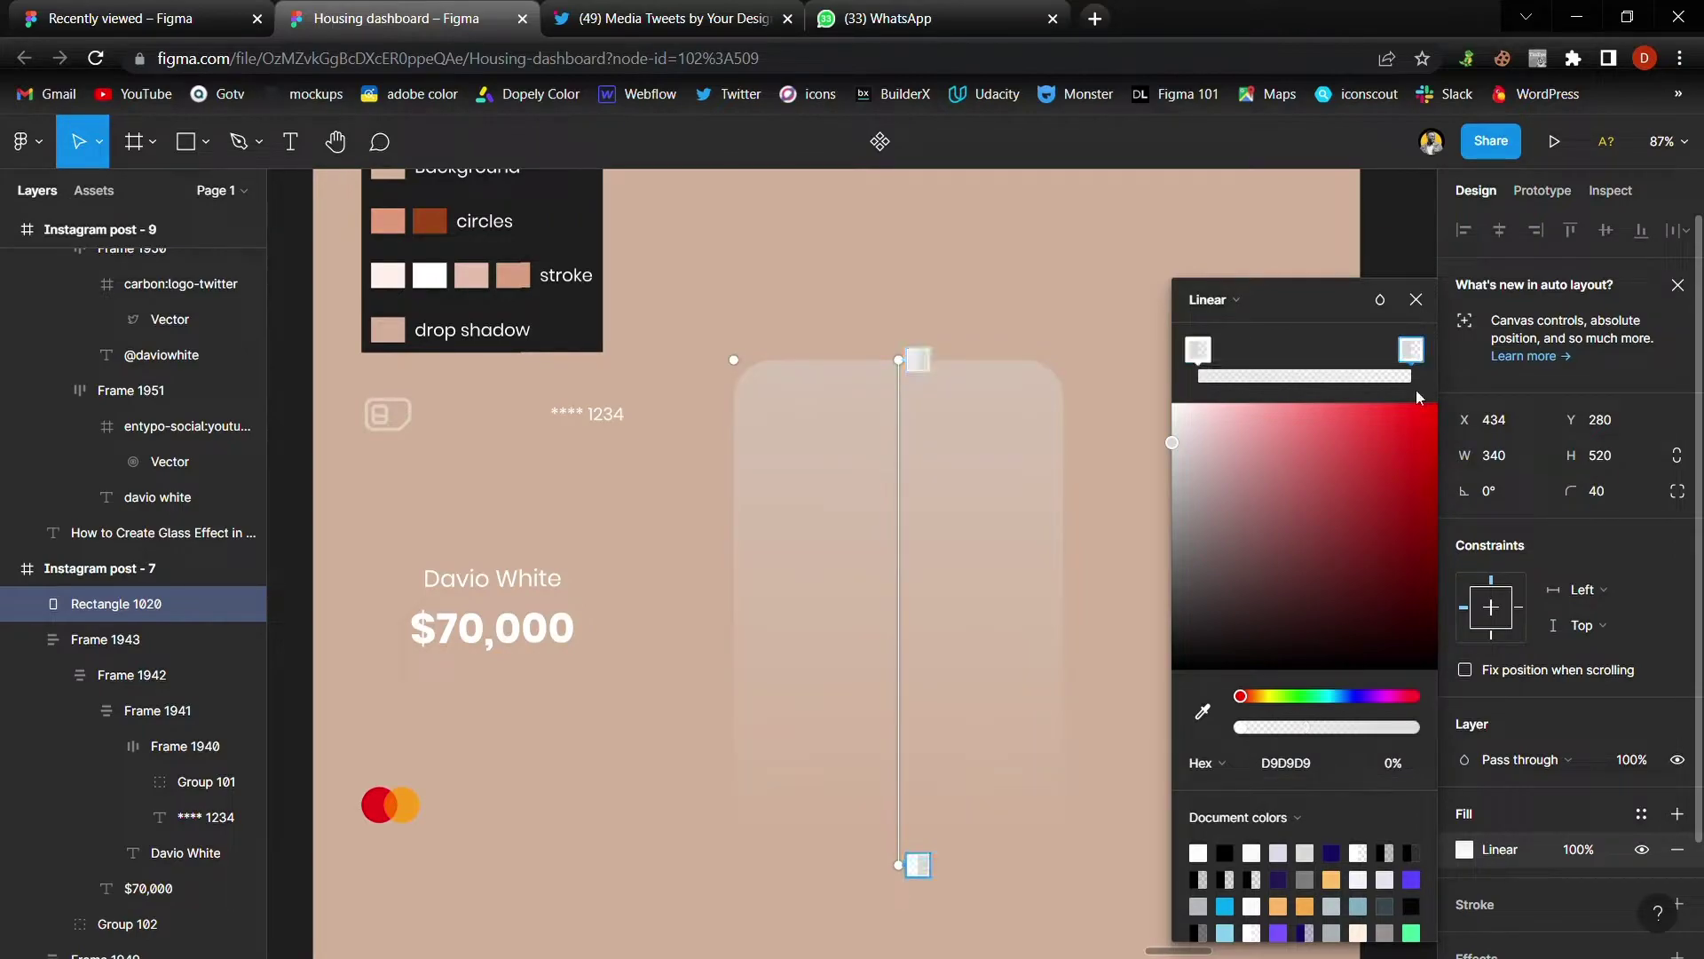
pyautogui.click(1393, 765)
pyautogui.write('10')
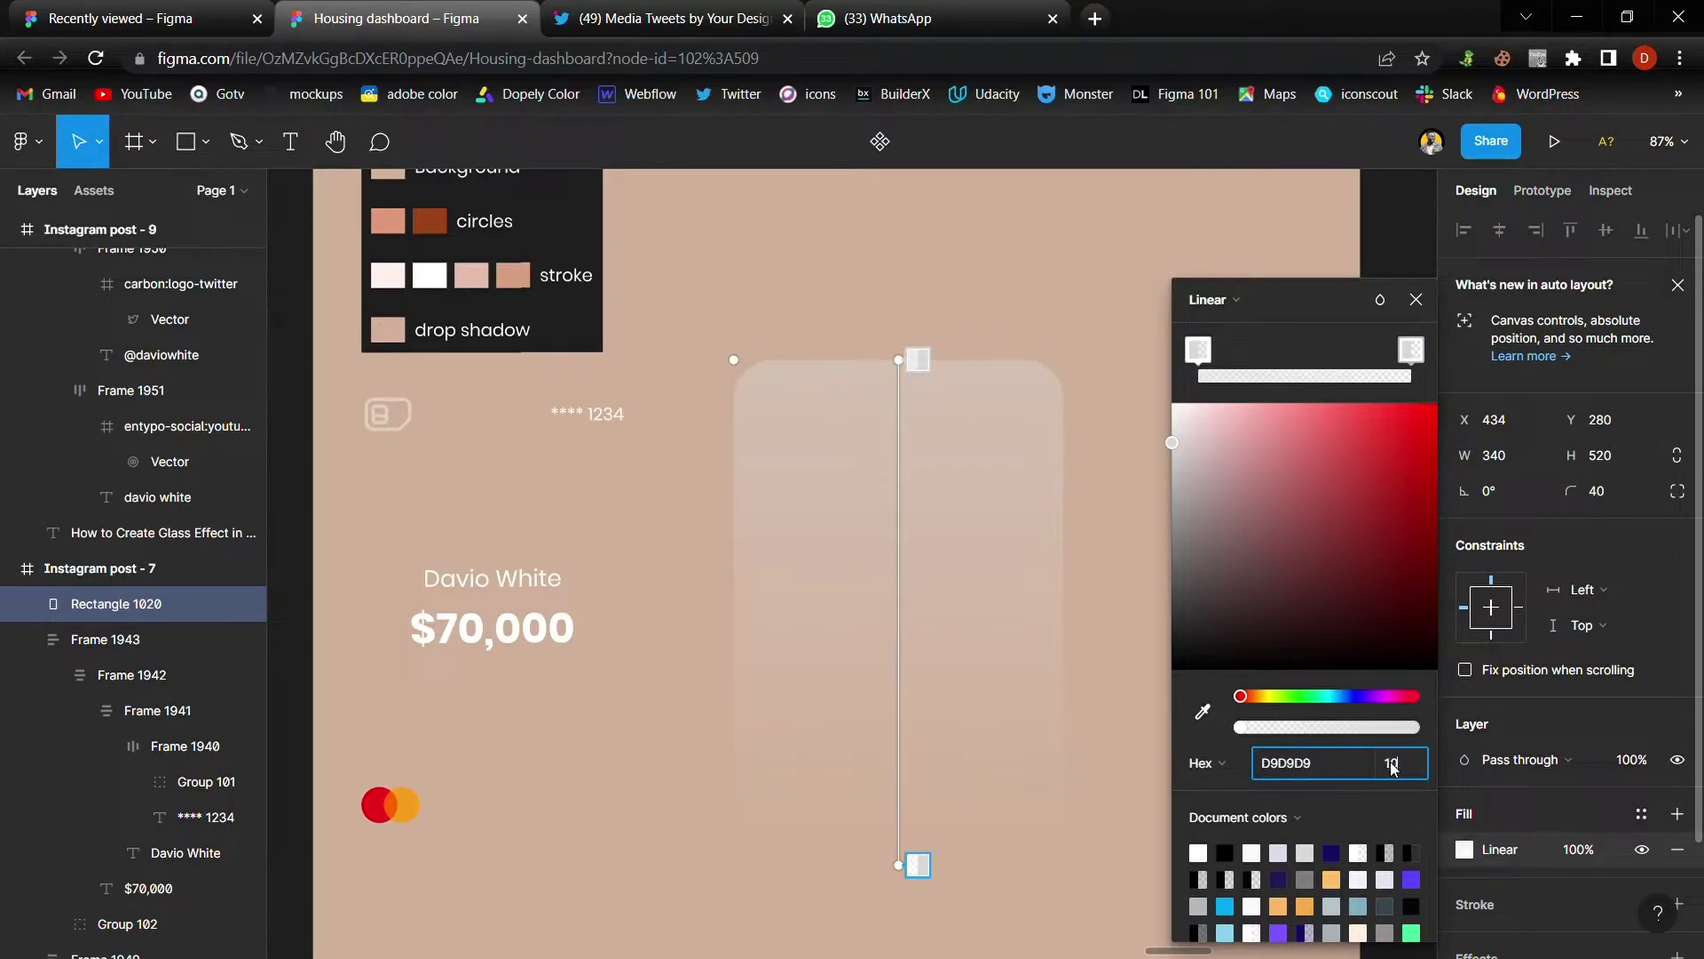
pyautogui.press('Return')
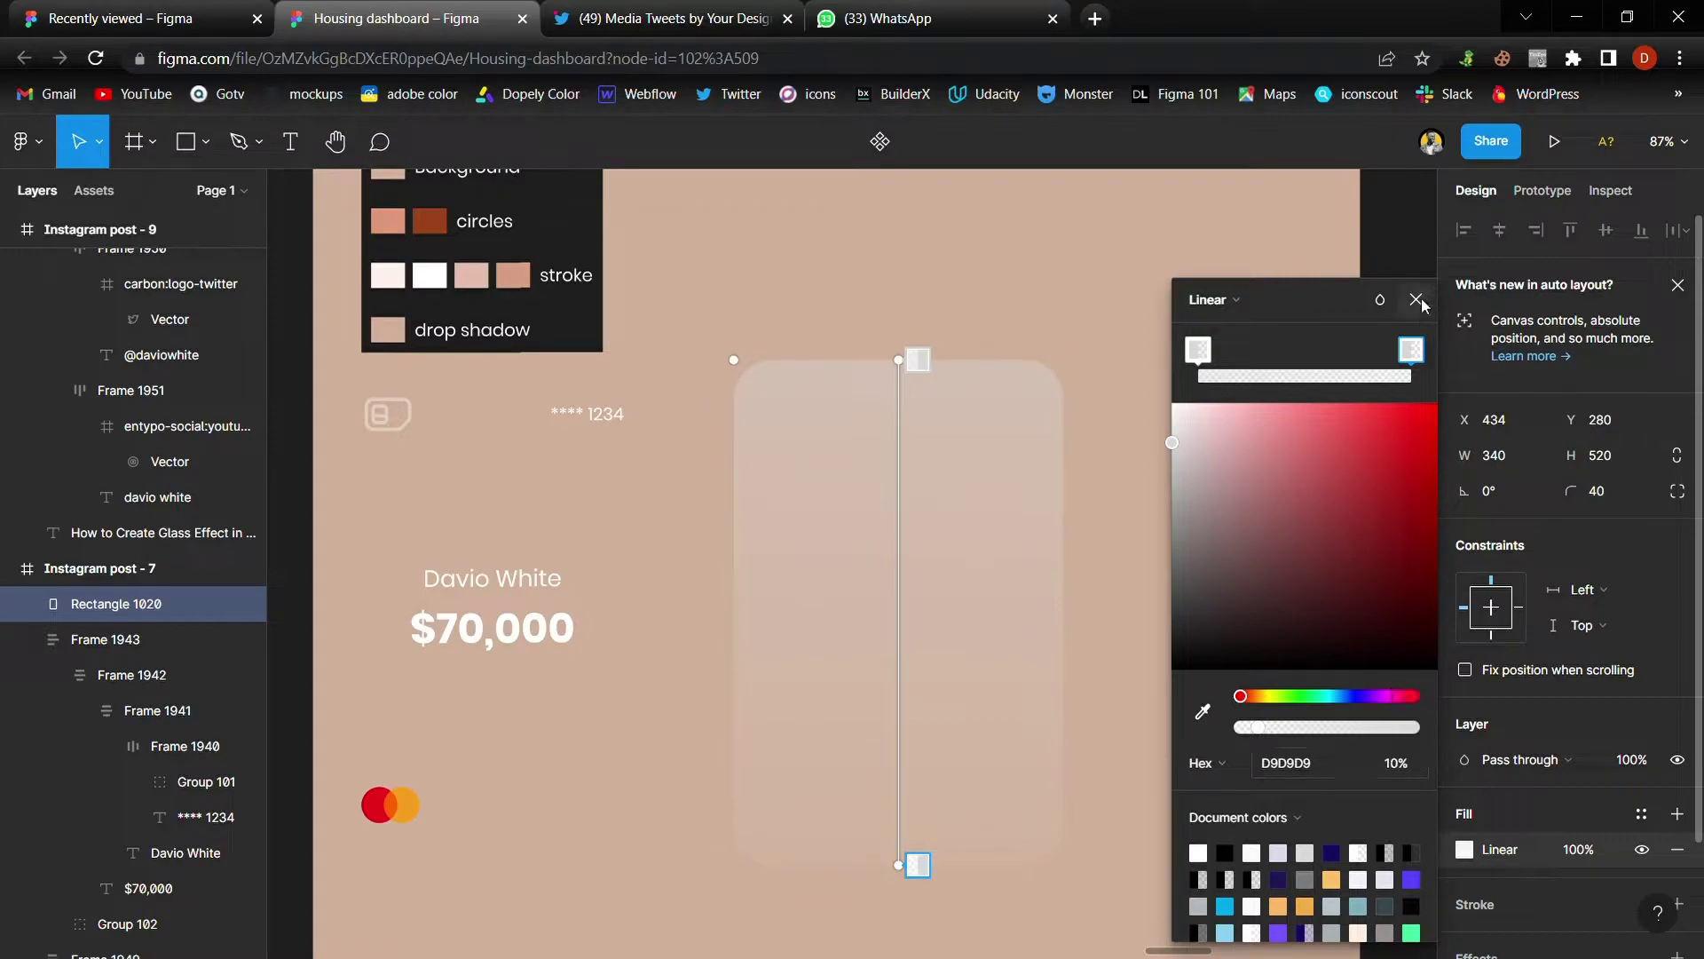
pyautogui.click(1415, 299)
pyautogui.click(1149, 512)
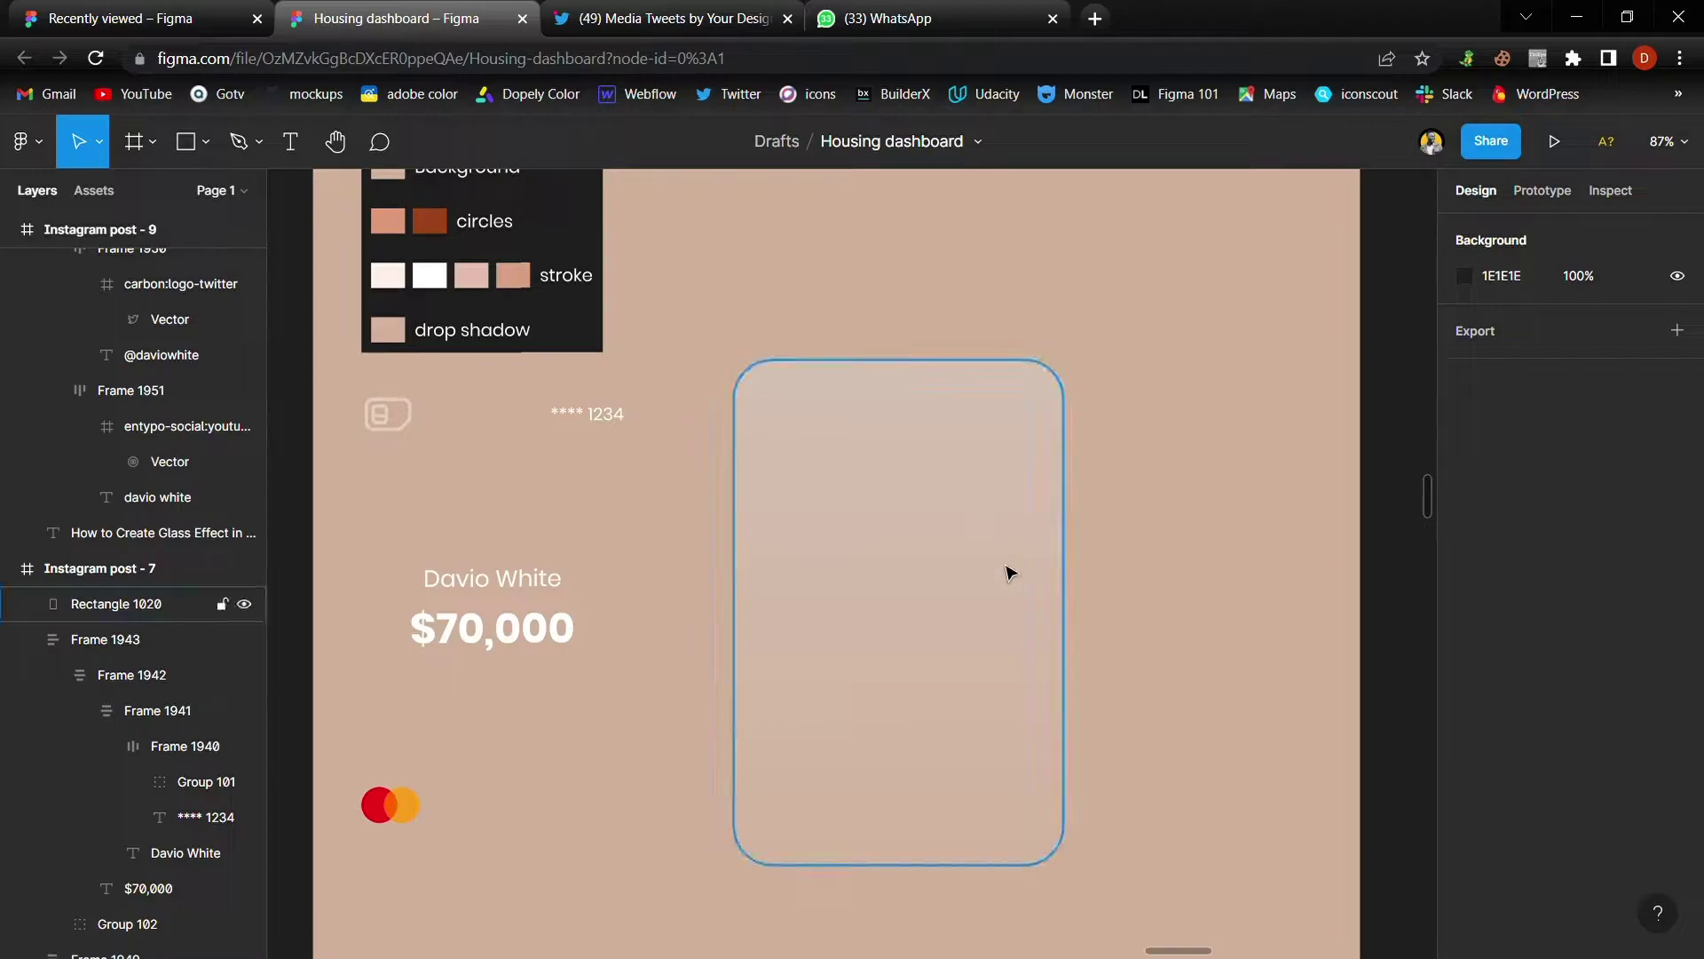
# Step: Discard a stray square, then draw a 157×157 circle over the card's top-right corner
pyautogui.press('r')
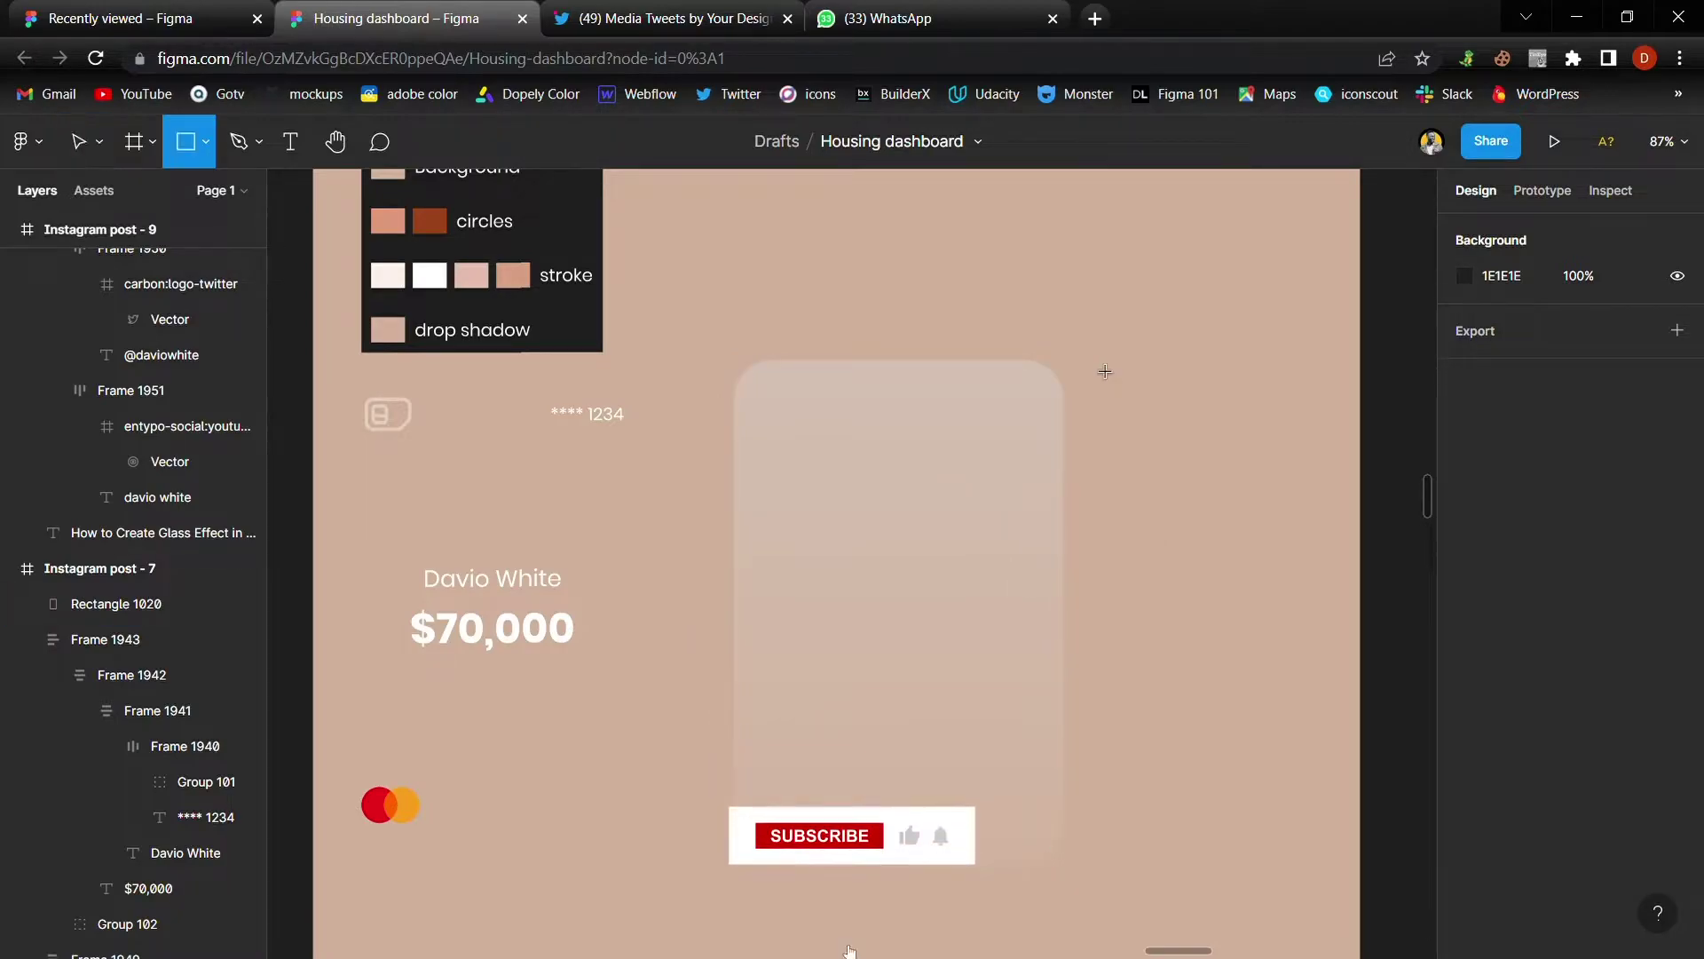
pyautogui.moveTo(1089, 354); pyautogui.dragTo(1225, 491)
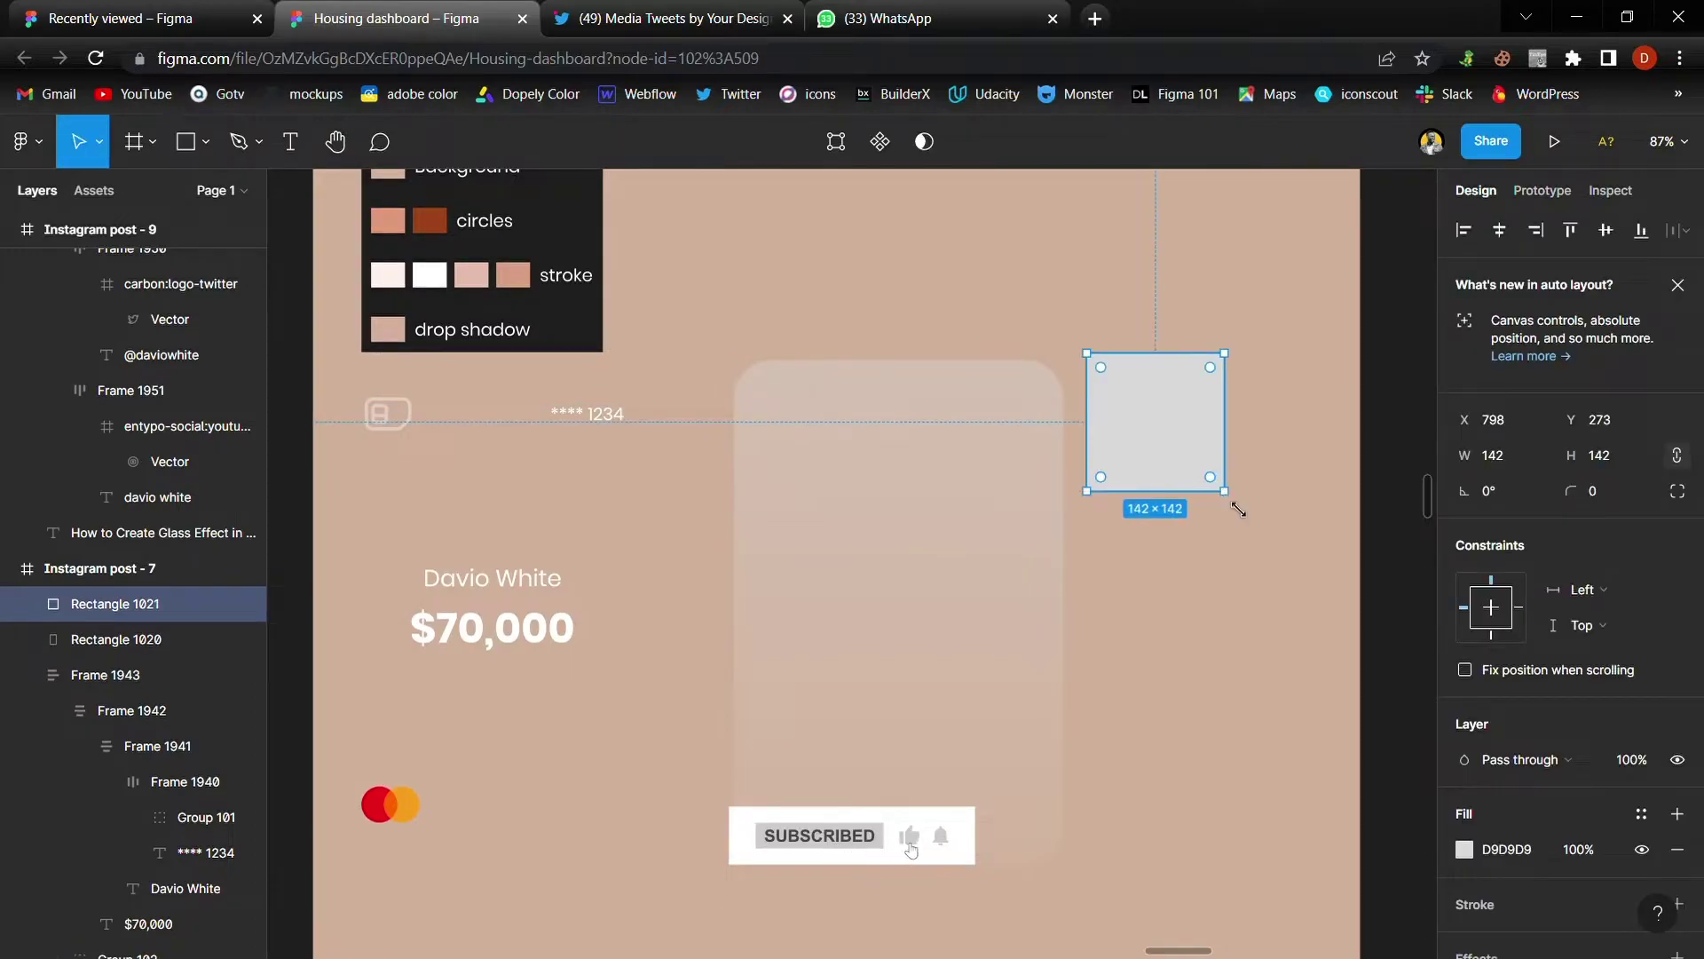
pyautogui.press('Delete')
pyautogui.press('o')
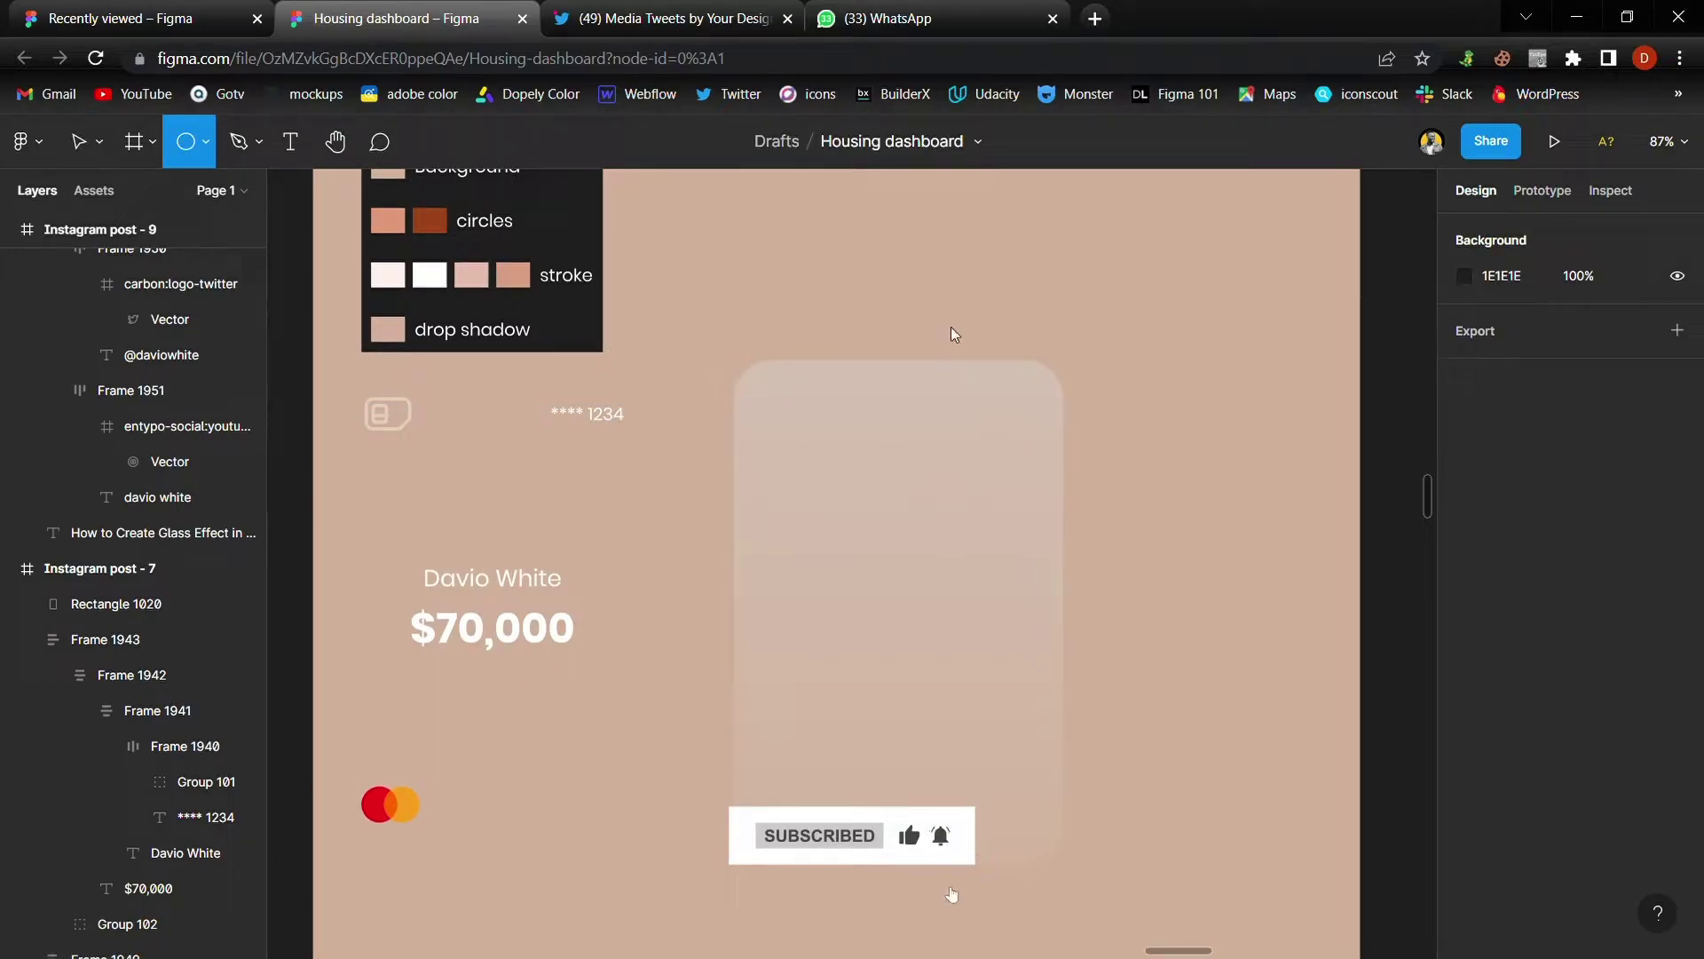
pyautogui.moveTo(950, 327); pyautogui.dragTo(1105, 476)
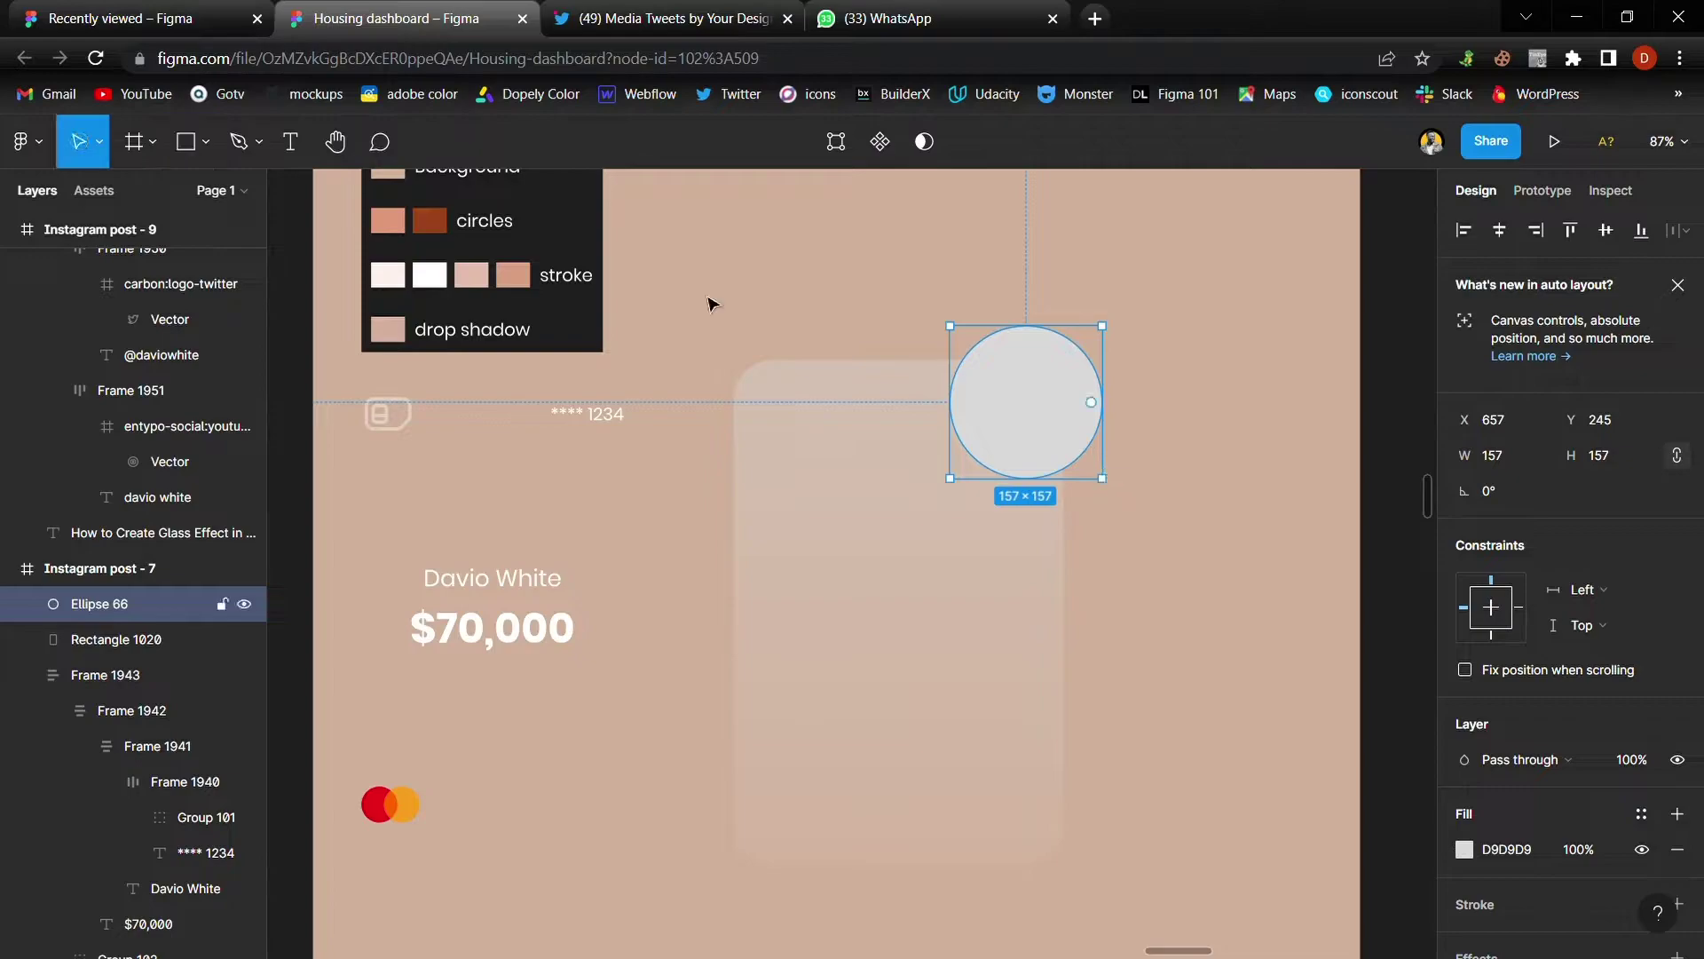
pyautogui.click(205, 143)
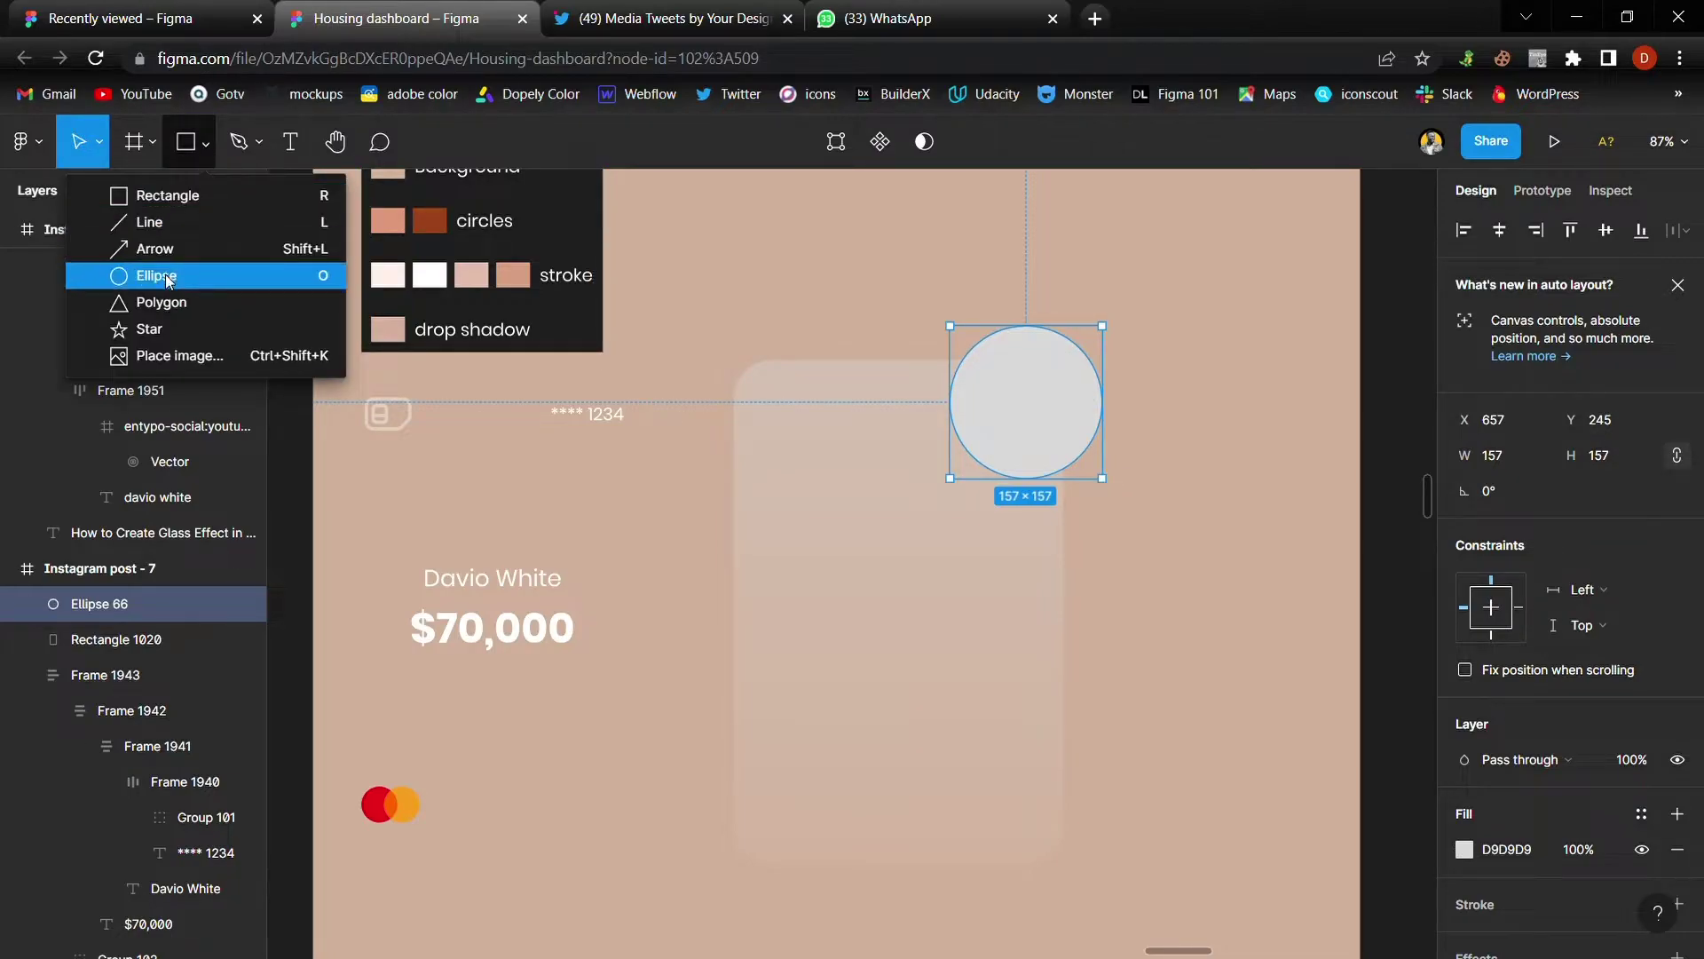
pyautogui.click(1094, 391)
pyautogui.moveTo(1094, 391); pyautogui.dragTo(1101, 372)
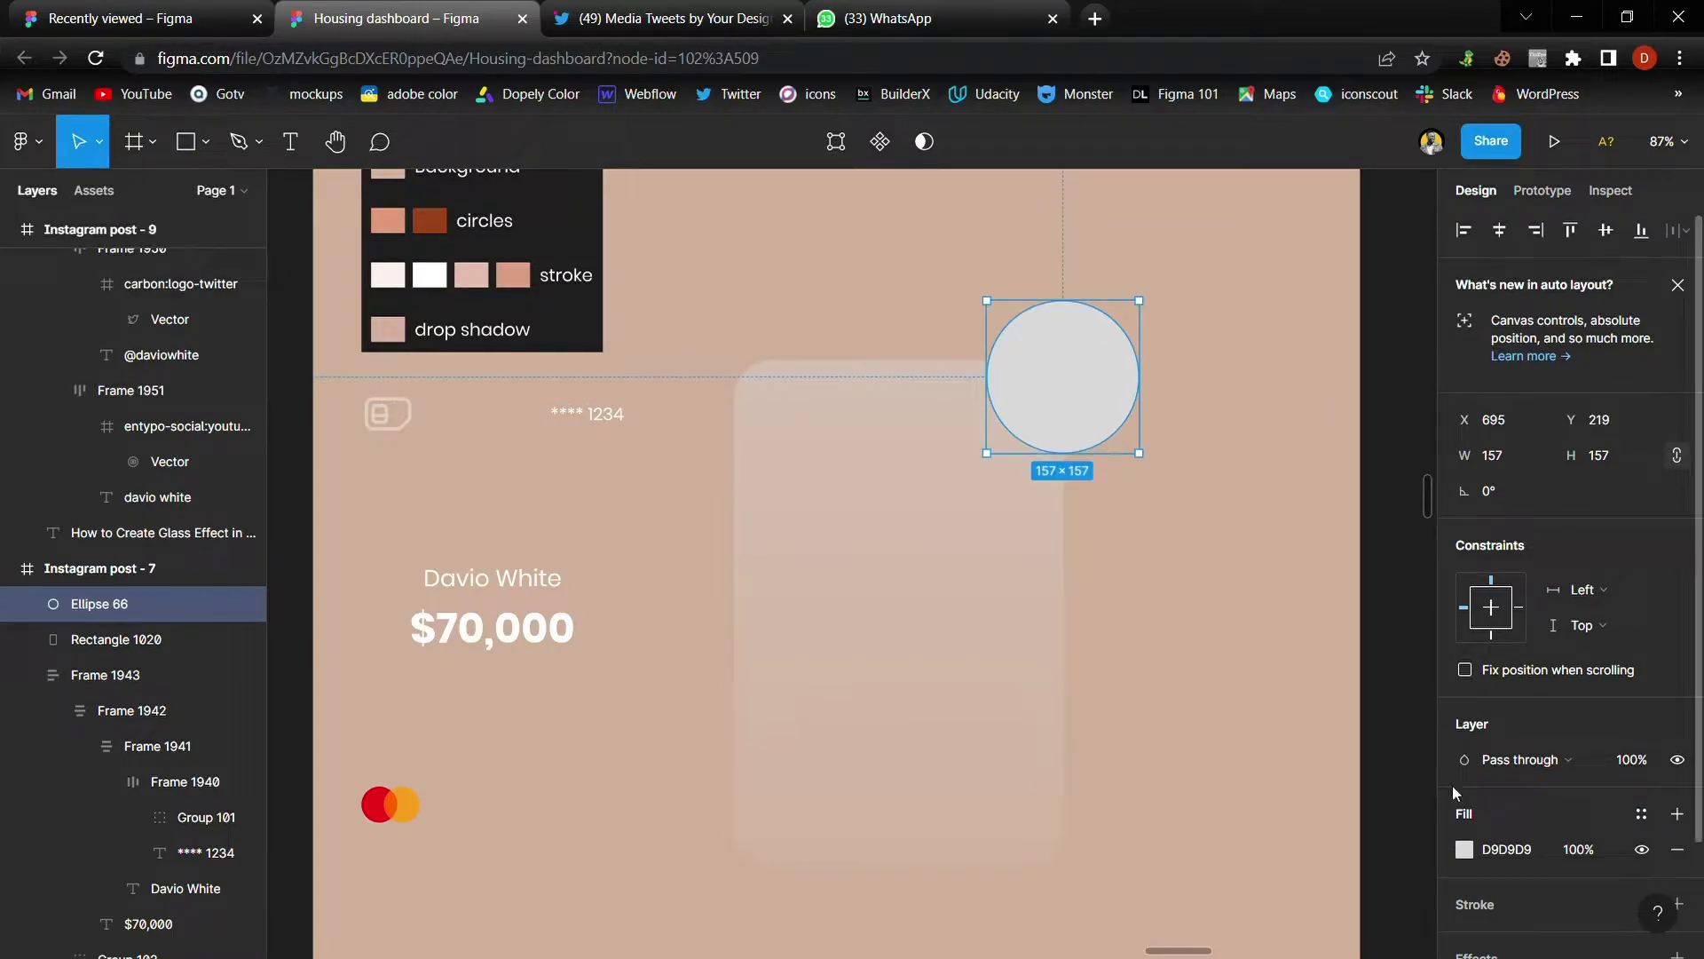
# Step: Give the circle a linear gradient from the salmon swatch to the dark brown swatch
pyautogui.click(1467, 851)
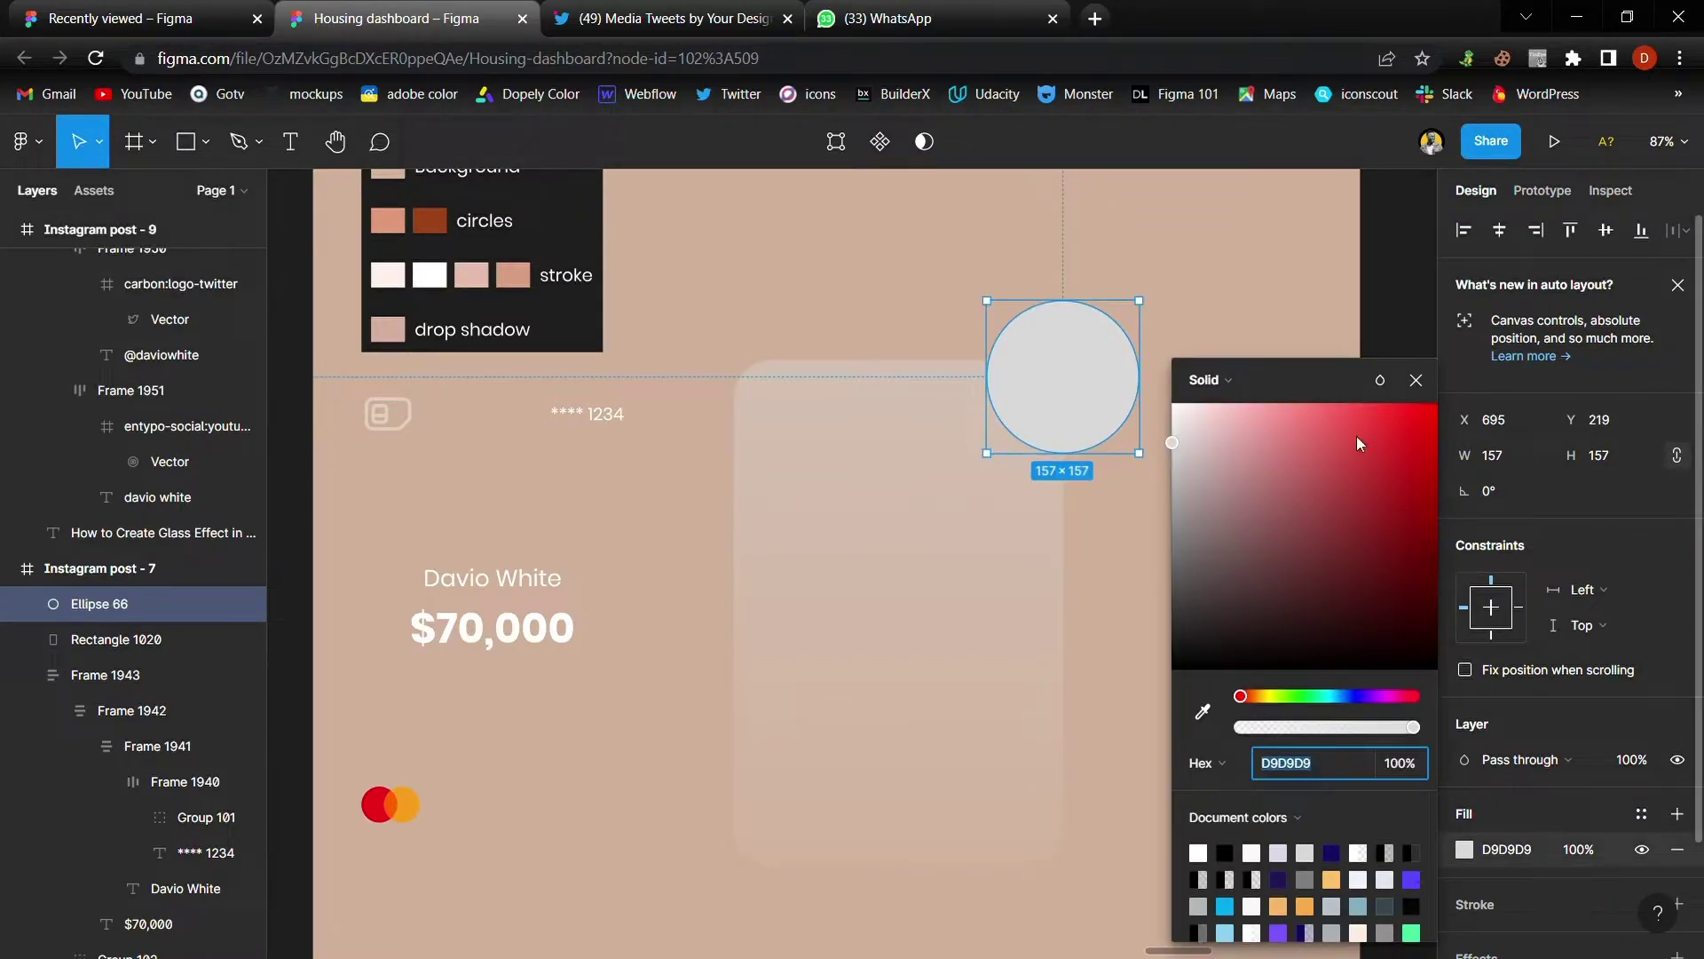
pyautogui.click(1218, 385)
pyautogui.click(1221, 407)
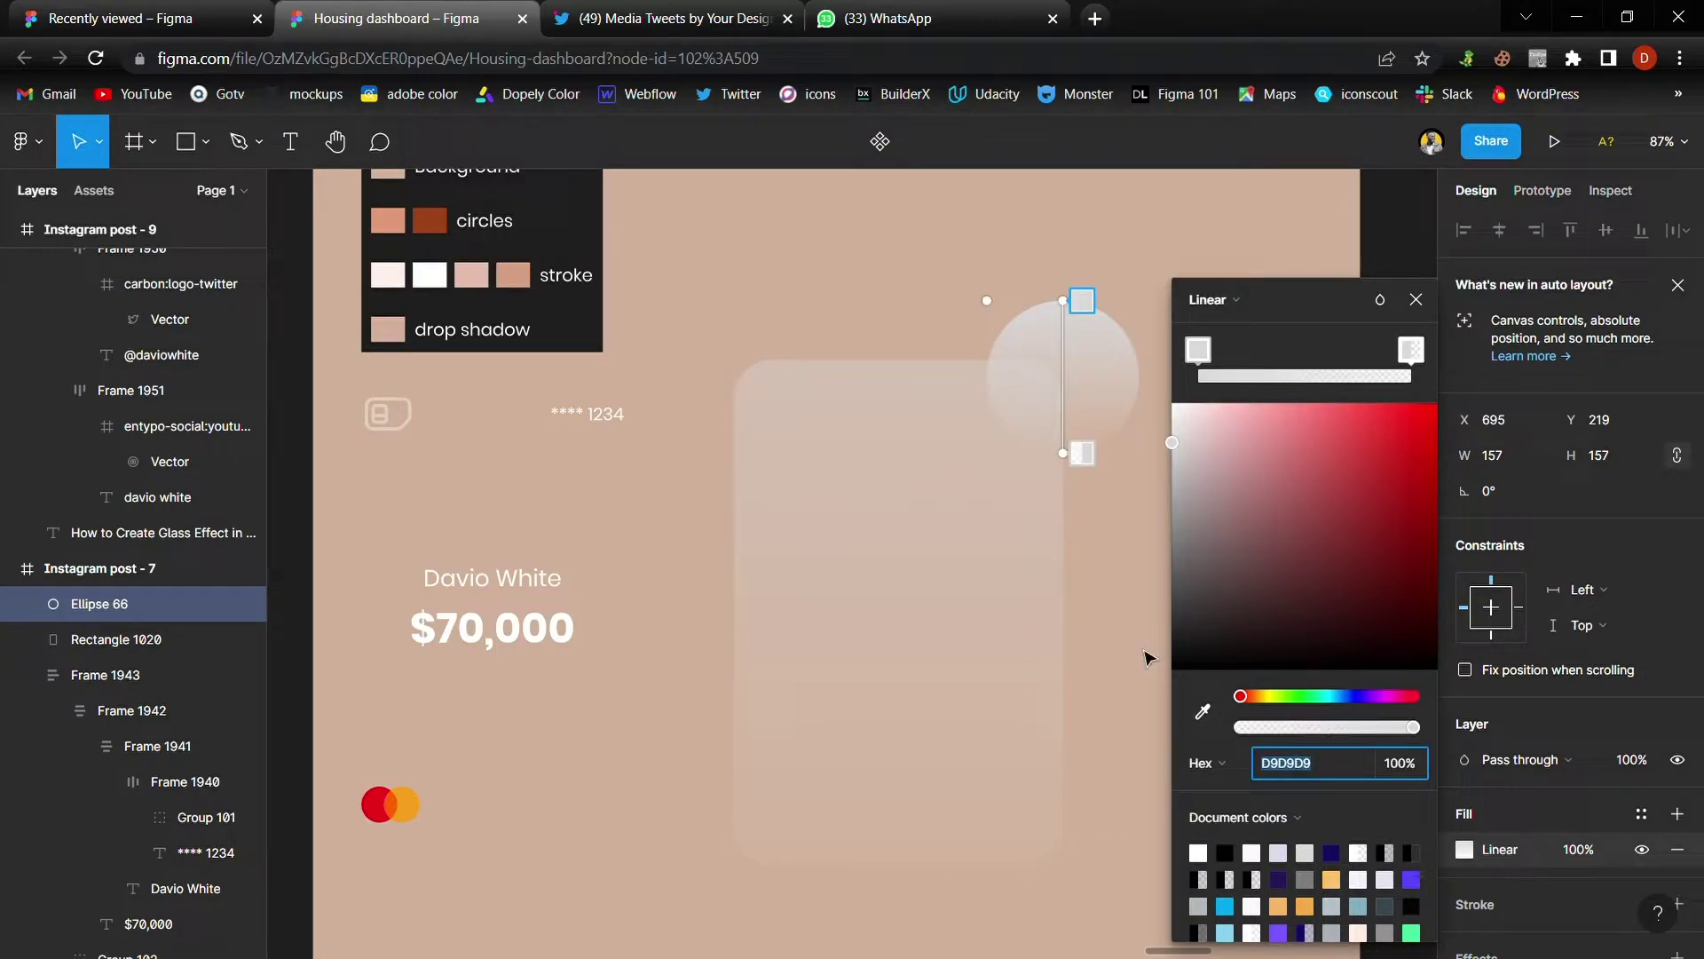
pyautogui.click(1204, 716)
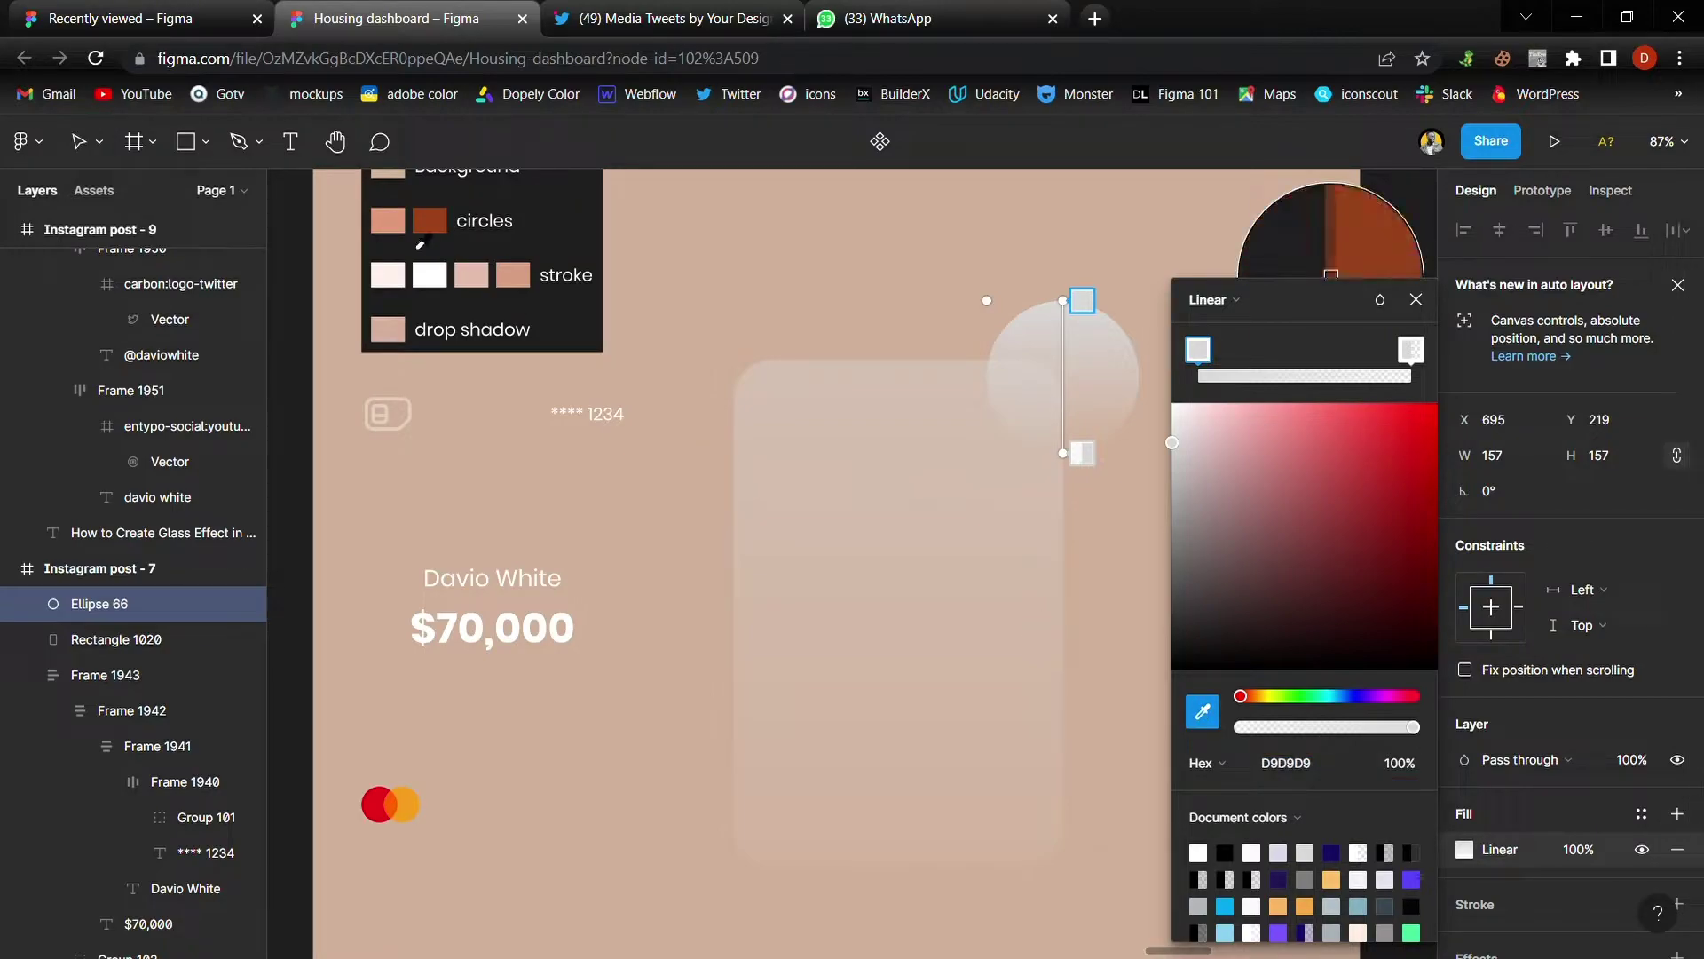
pyautogui.click(397, 236)
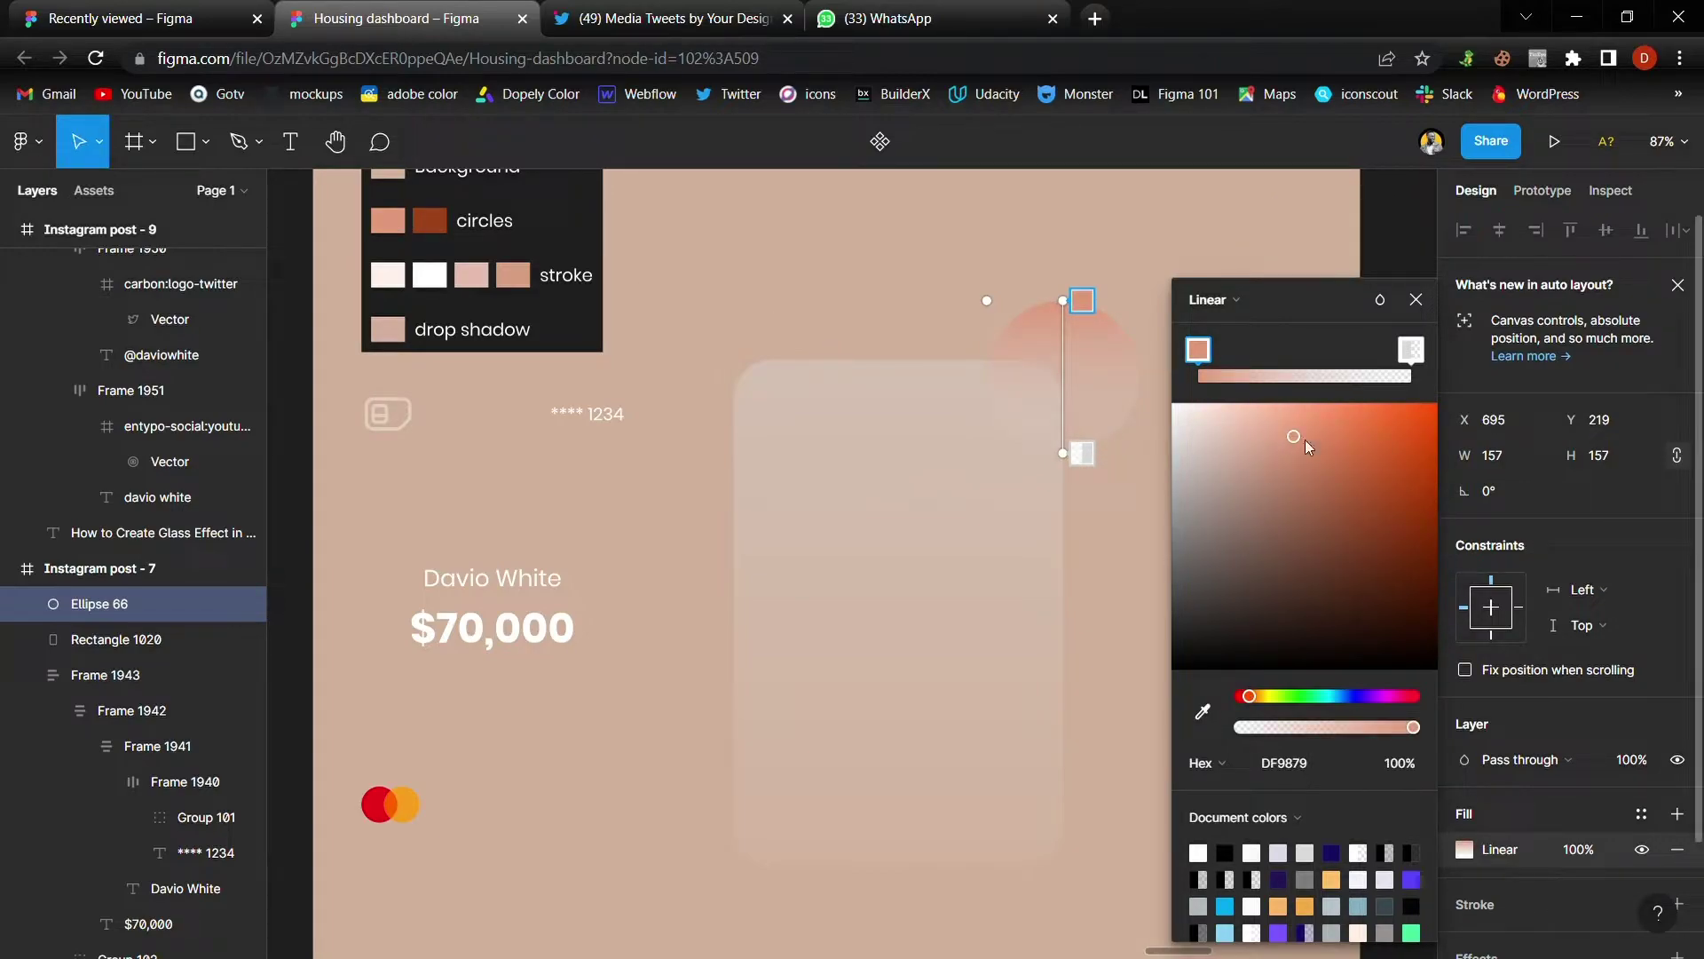
pyautogui.click(1081, 454)
pyautogui.click(1204, 714)
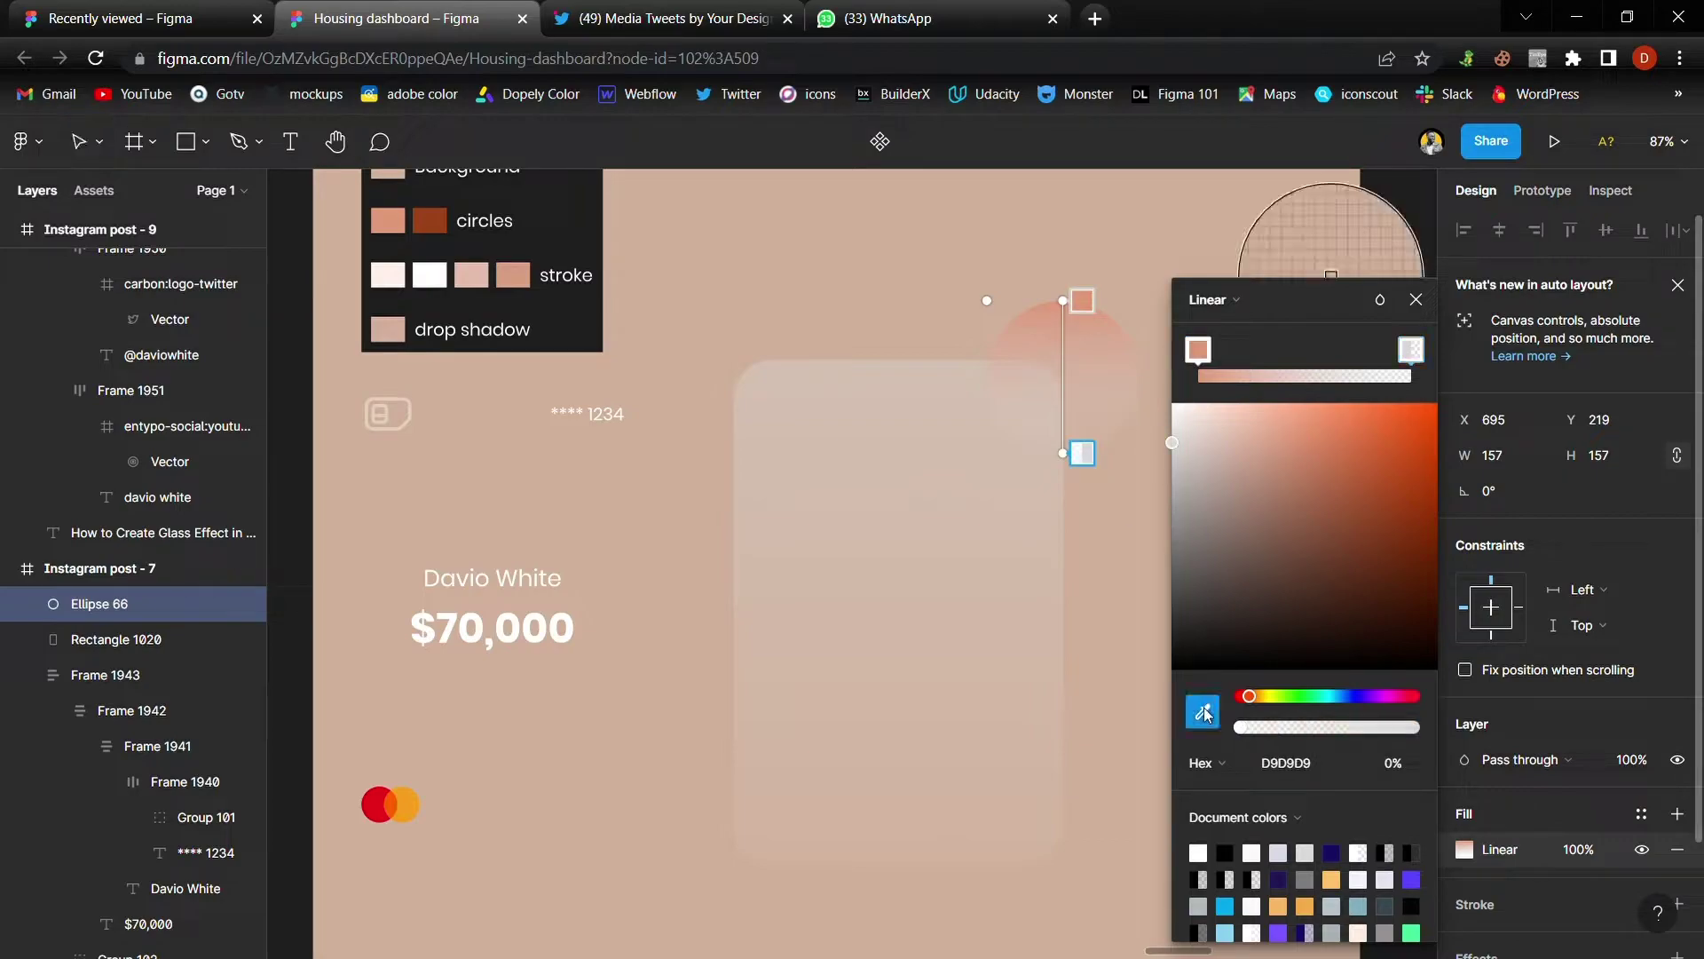
pyautogui.click(441, 244)
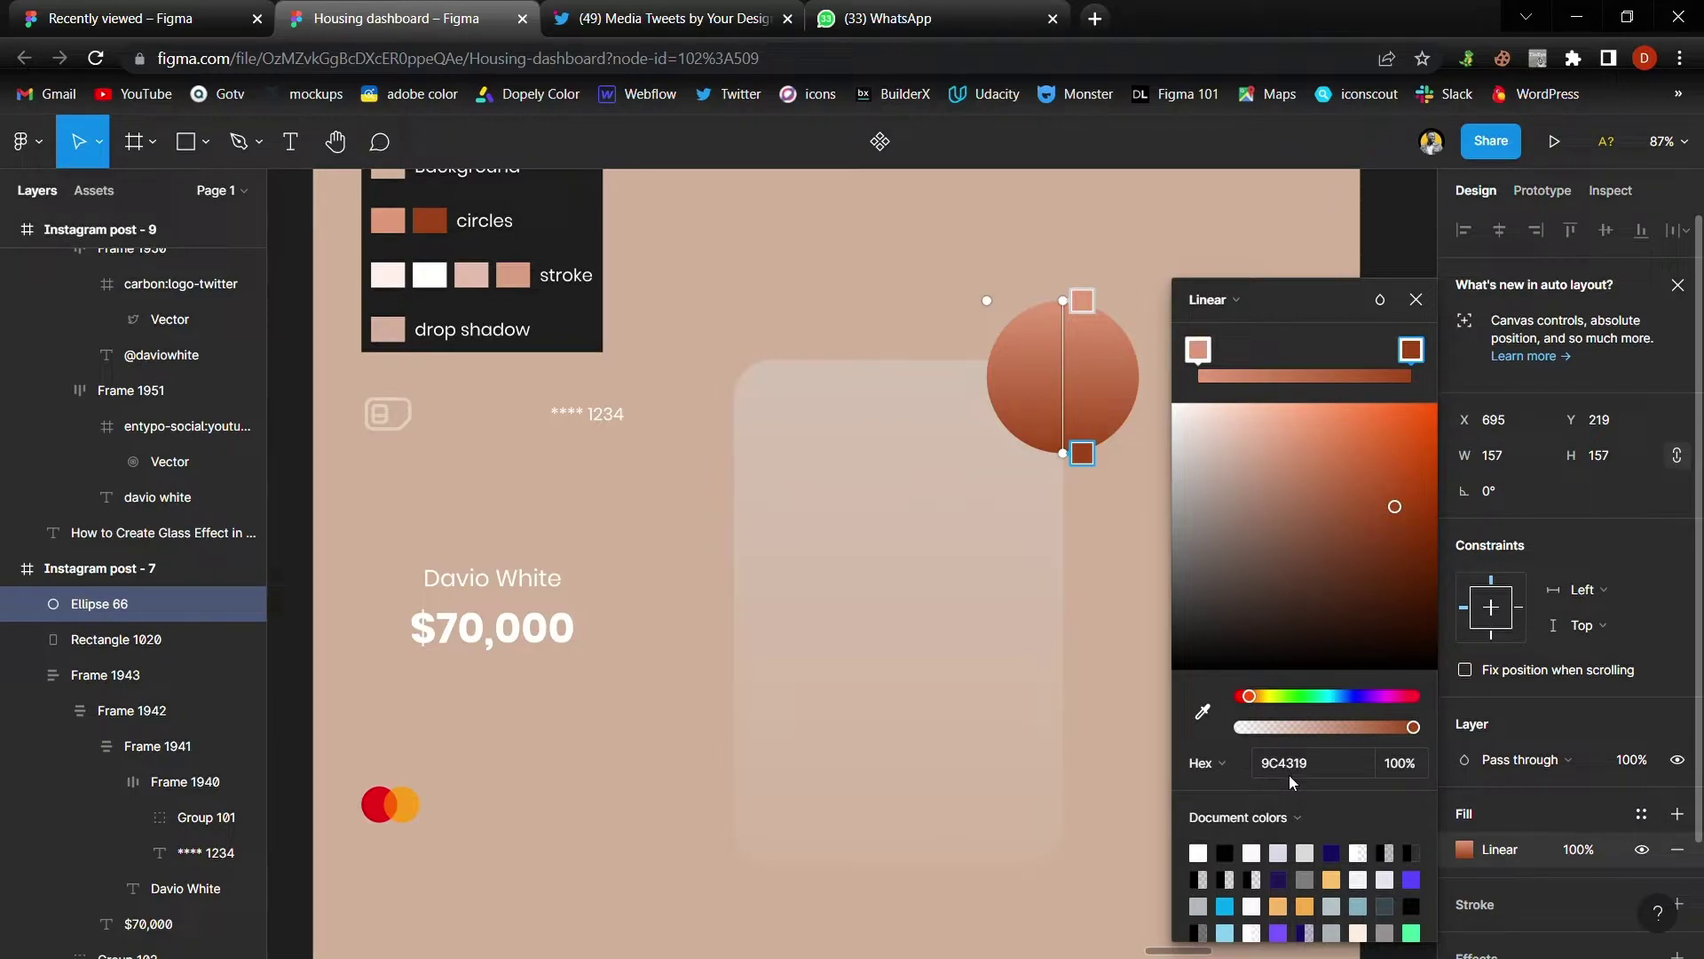
pyautogui.click(1416, 300)
pyautogui.moveTo(1080, 386)
pyautogui.mouseDown()
pyautogui.moveTo(1062, 389)
pyautogui.moveTo(1081, 359)
pyautogui.moveTo(1062, 347)
pyautogui.mouseUp()
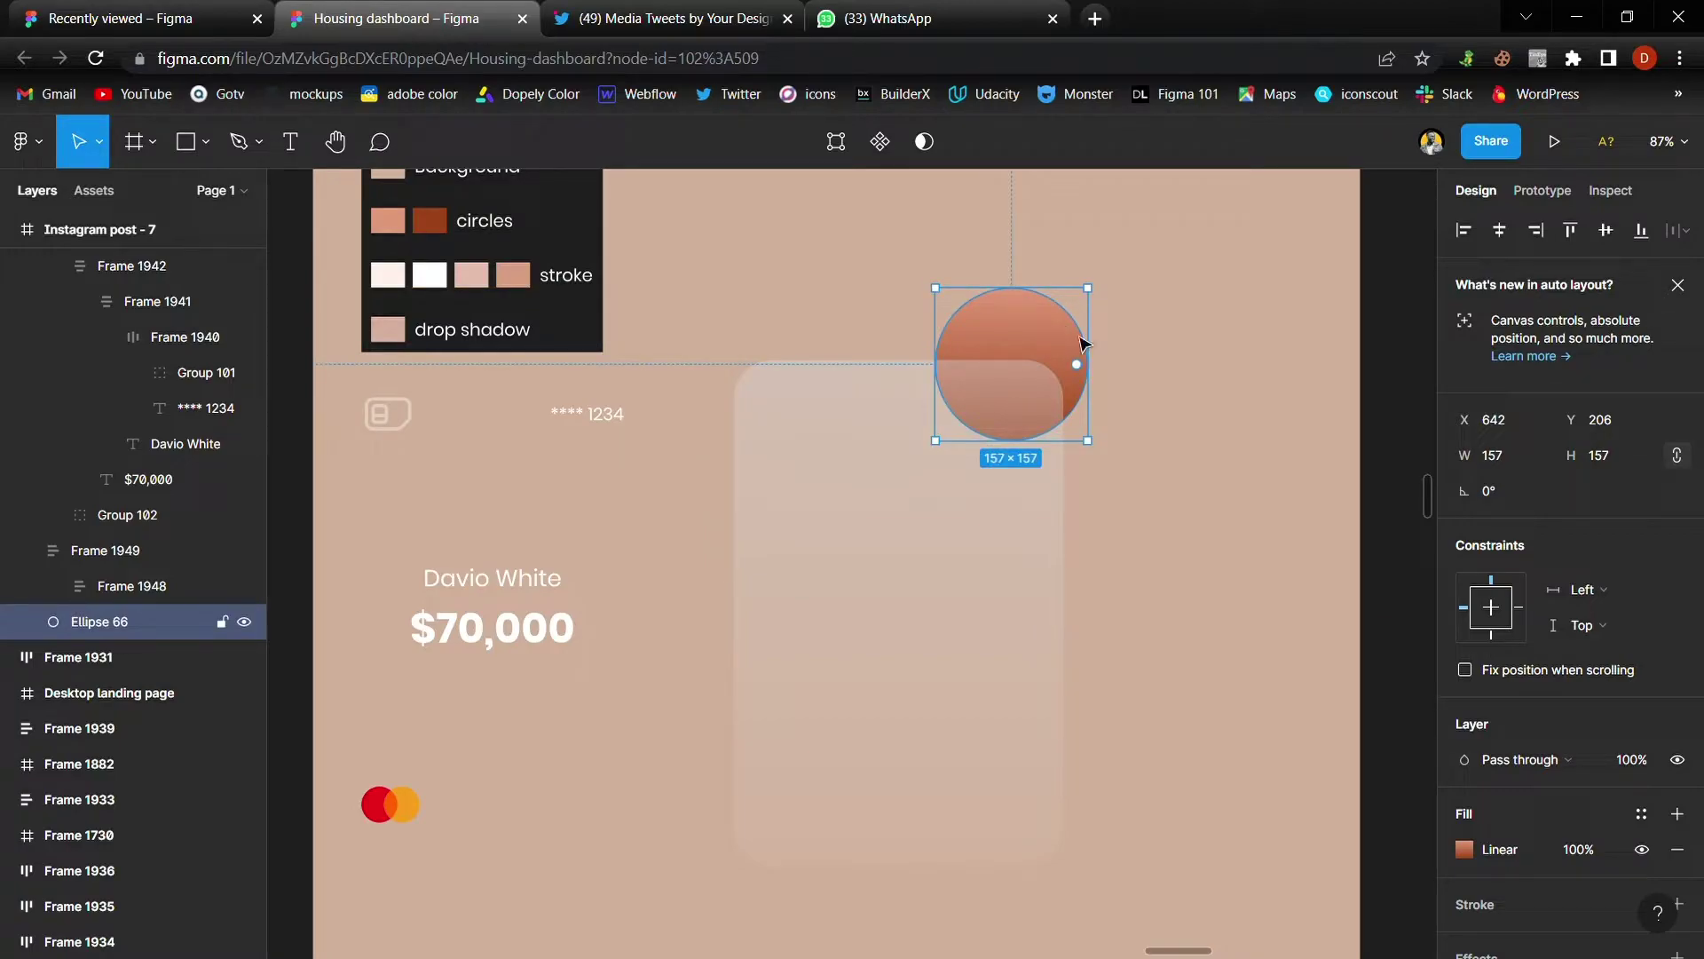
pyautogui.scroll(-2, 1087, 364)
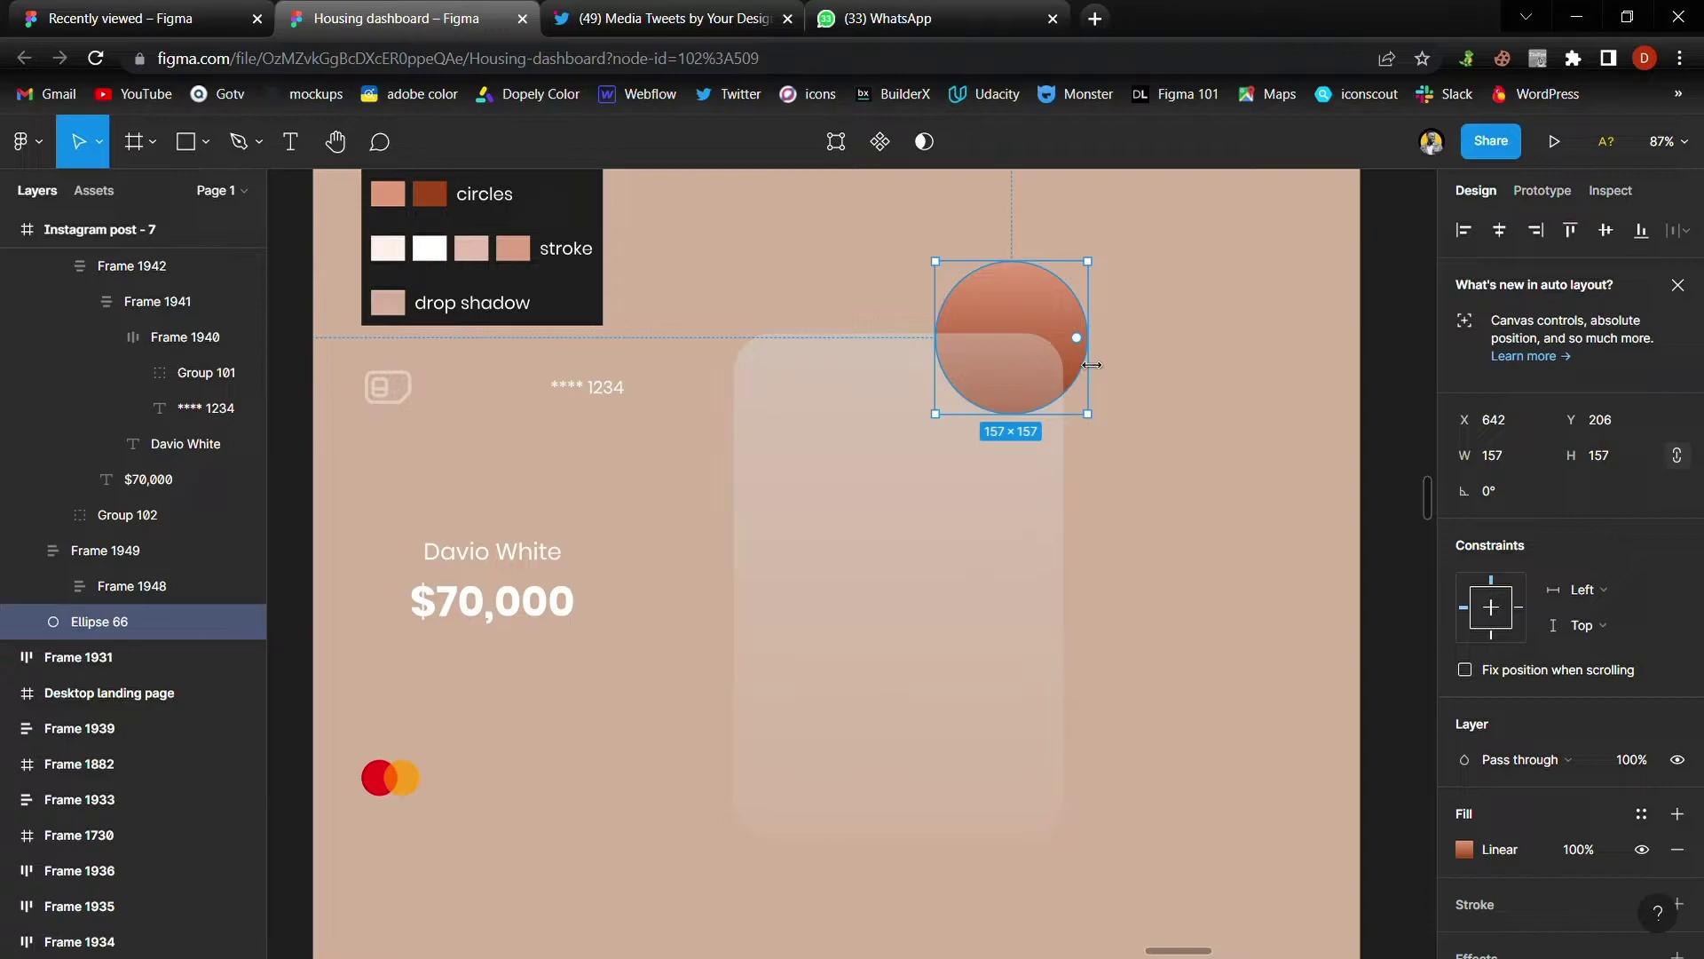
# Step: Add a 166×166 copy of the circle at the card's bottom-left and adjust both positions
pyautogui.moveTo(1048, 301)
pyautogui.keyDown('alt'); pyautogui.mouseDown()
pyautogui.moveTo(842, 535)
pyautogui.moveTo(772, 768)
pyautogui.moveTo(799, 767)
pyautogui.mouseUp(); pyautogui.keyUp('alt')
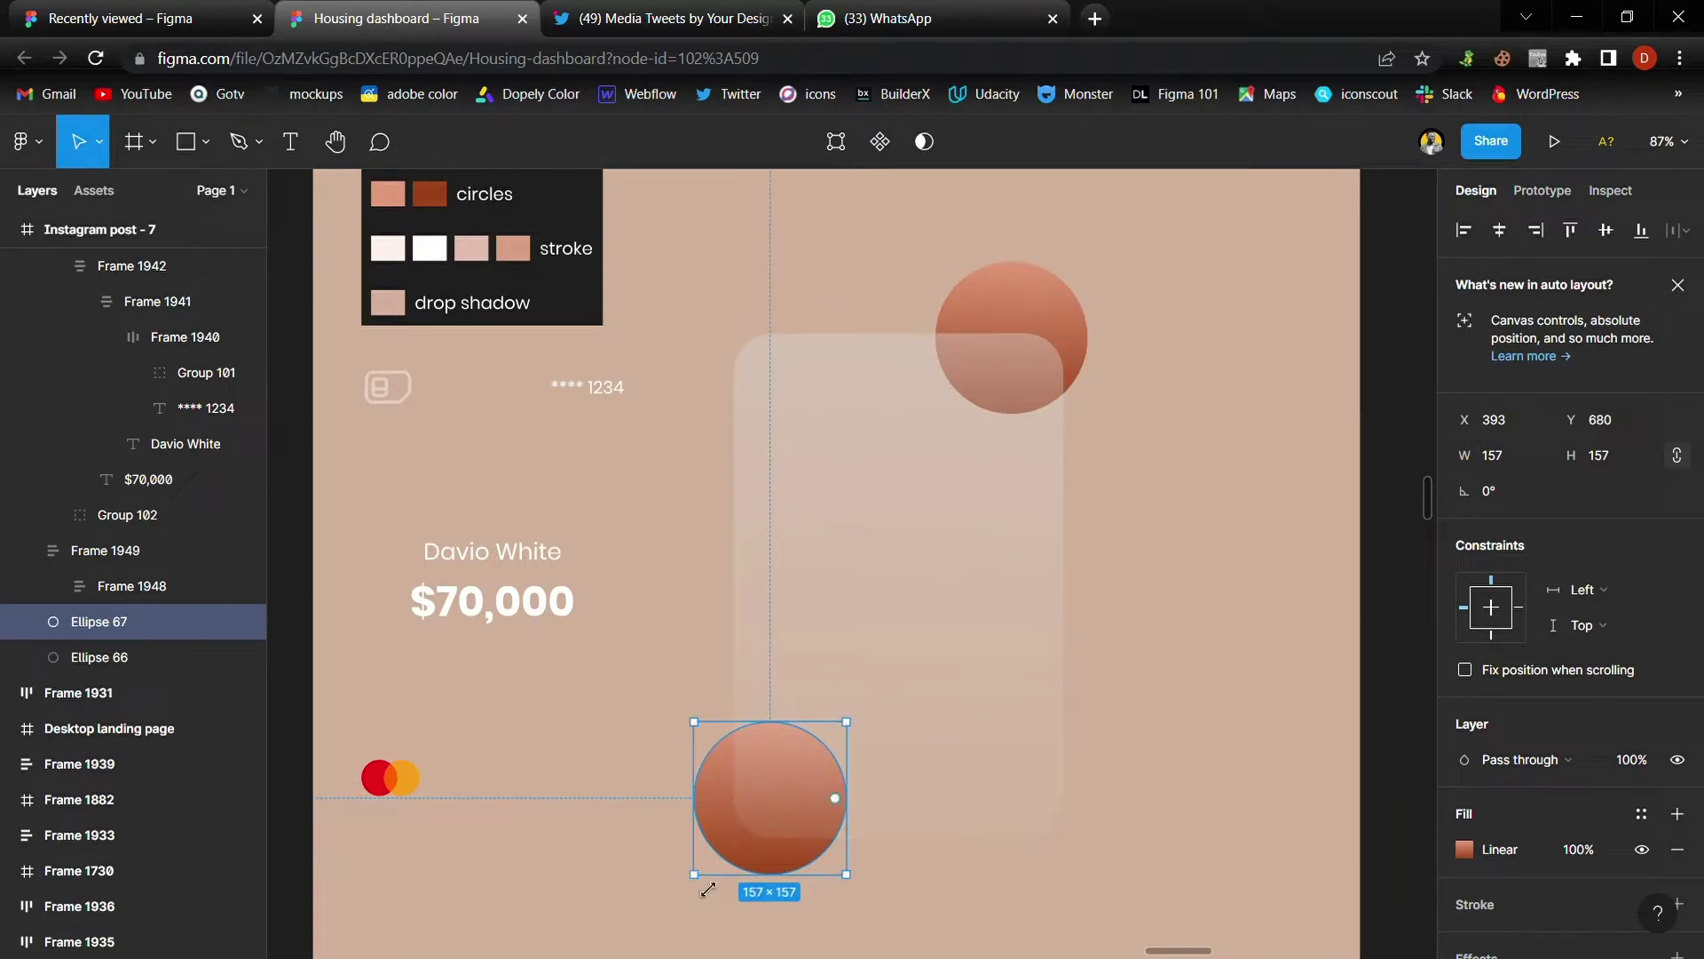
pyautogui.moveTo(708, 890); pyautogui.dragTo(699, 898)
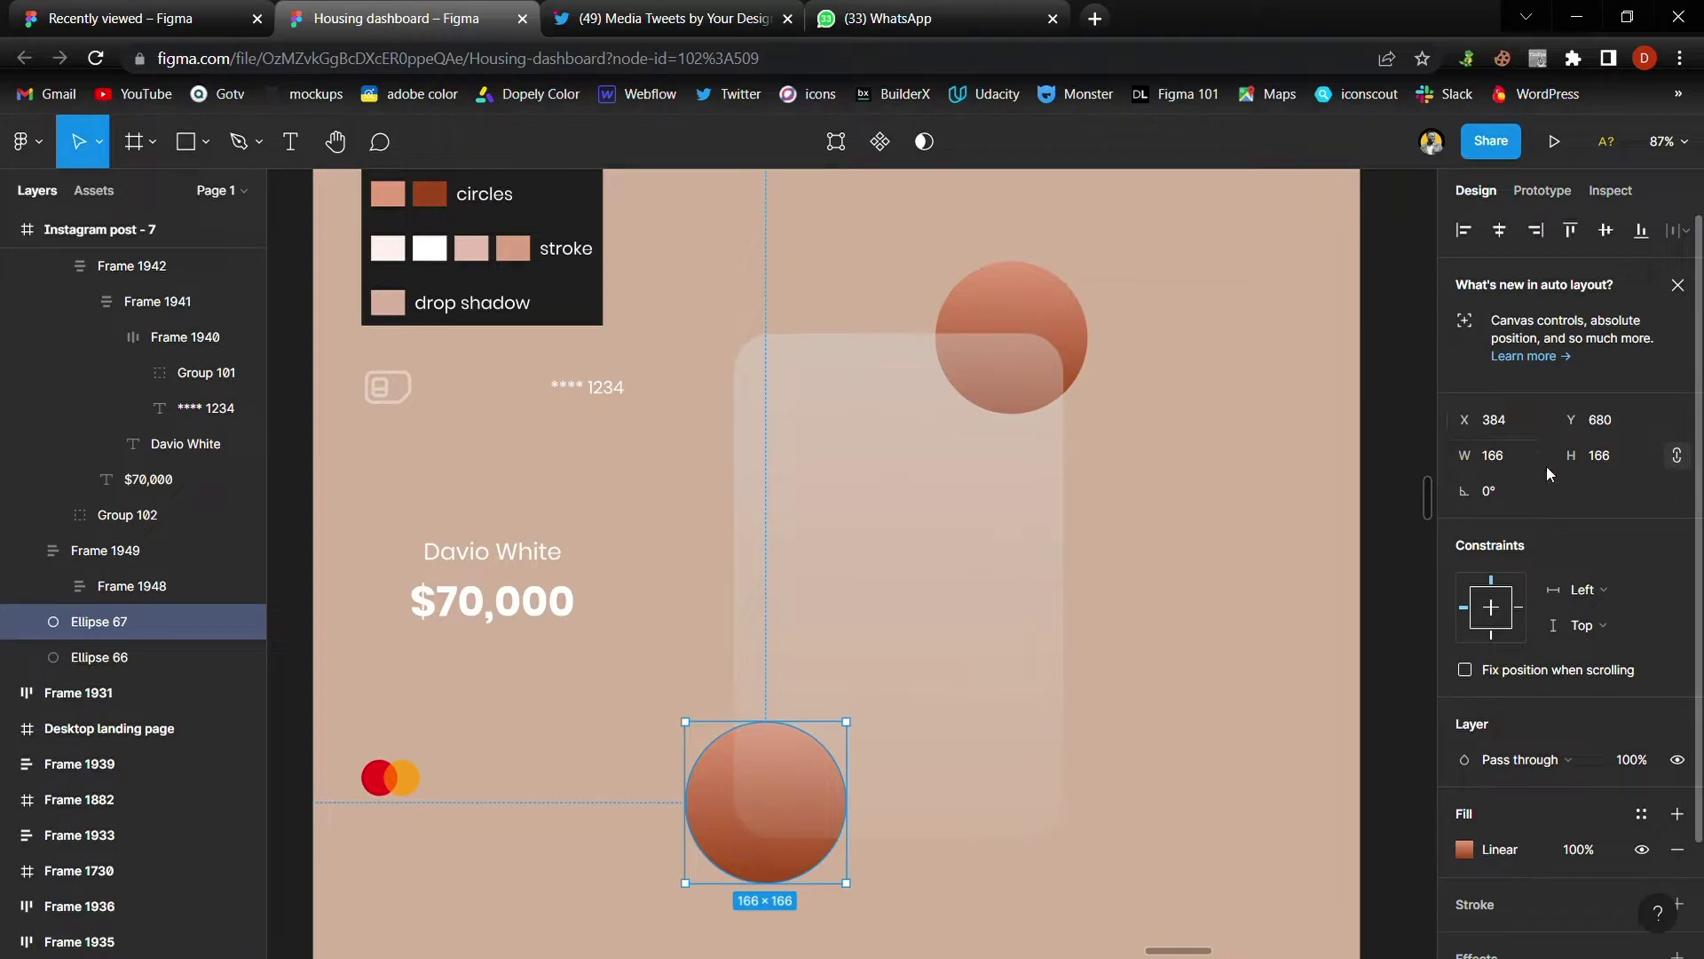
pyautogui.click(1074, 332)
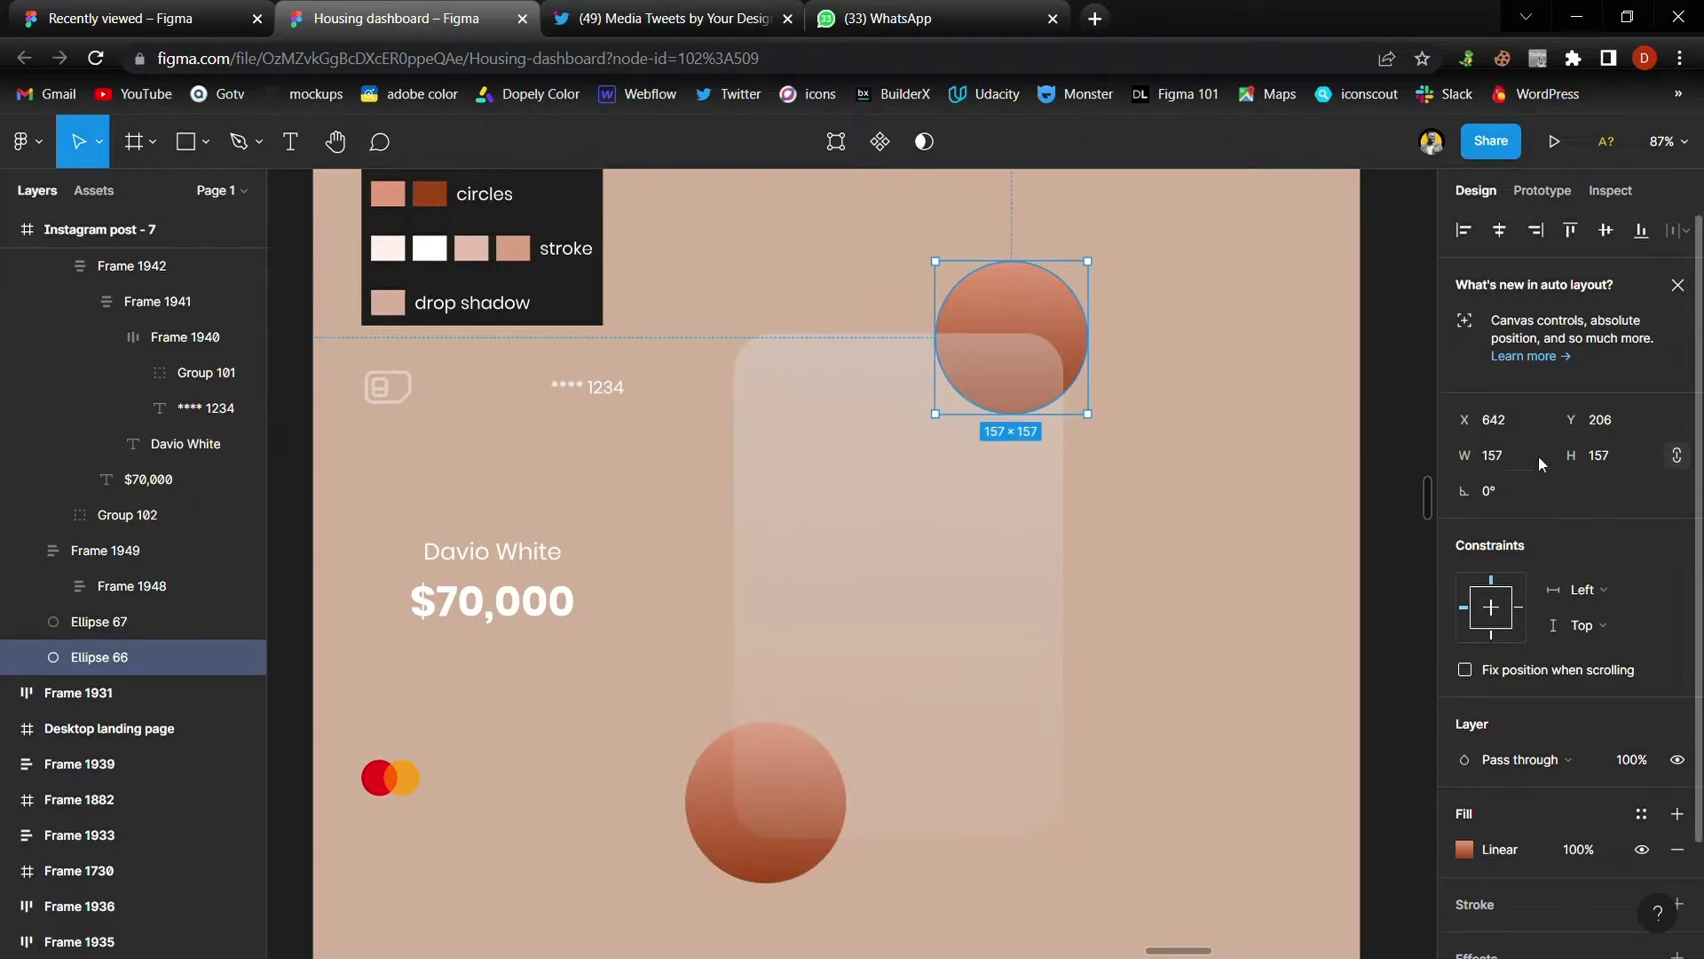
pyautogui.moveTo(1012, 337)
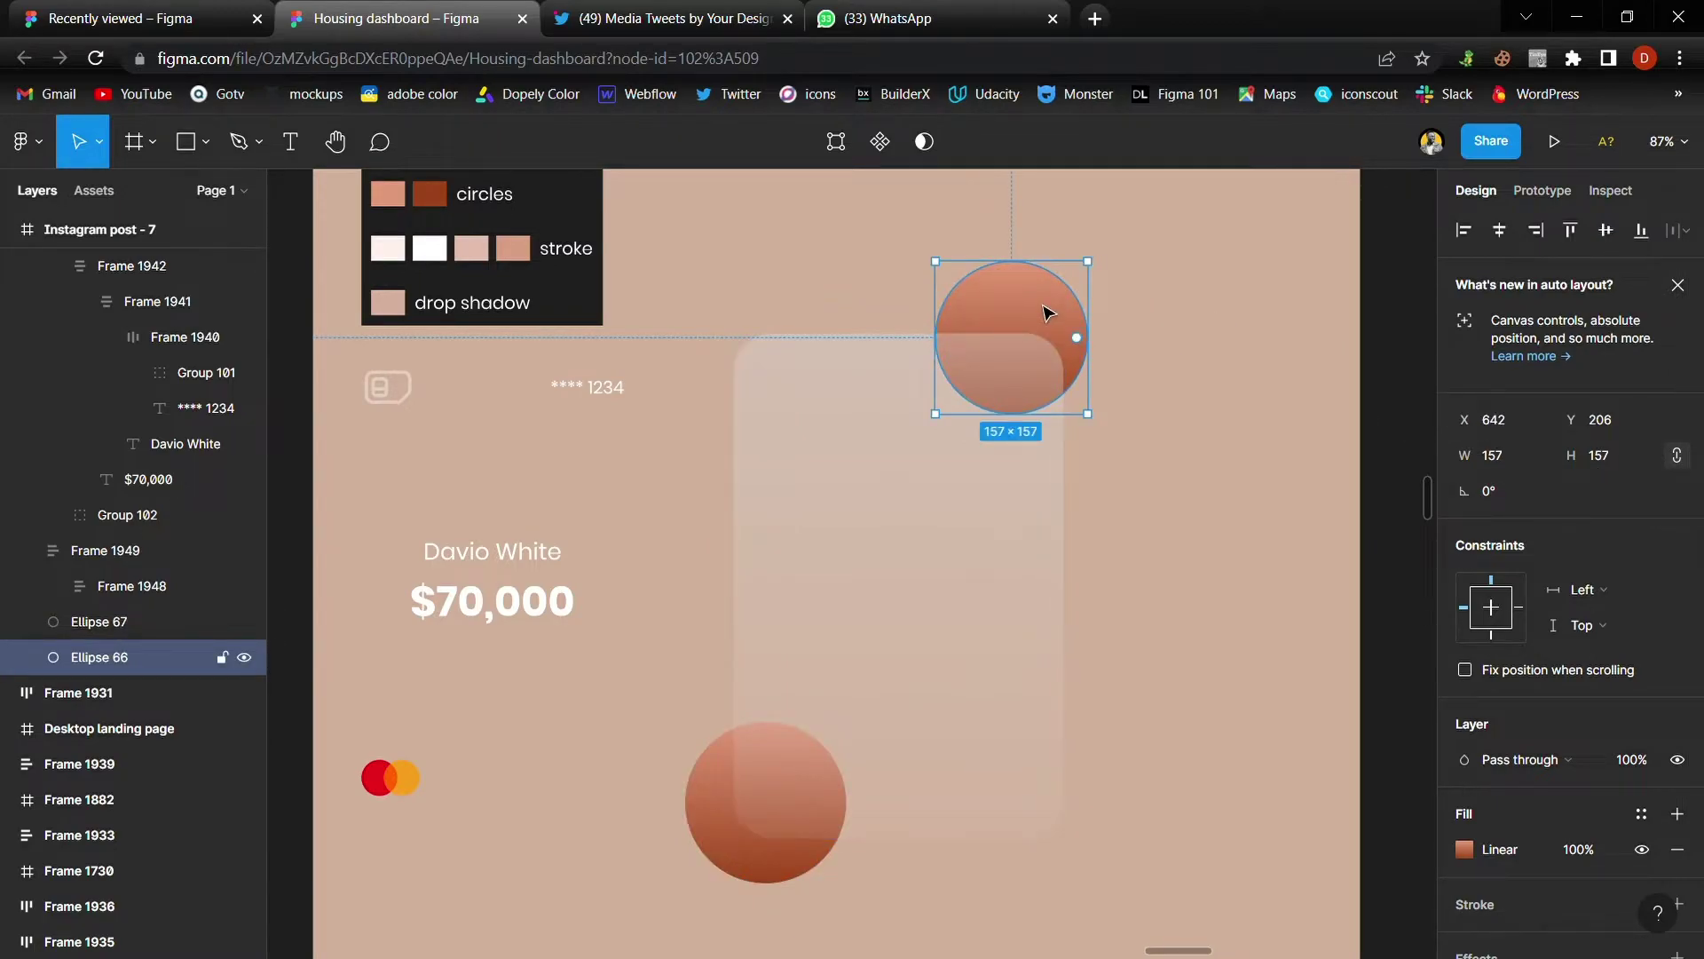
pyautogui.moveTo(1044, 313); pyautogui.dragTo(1046, 324)
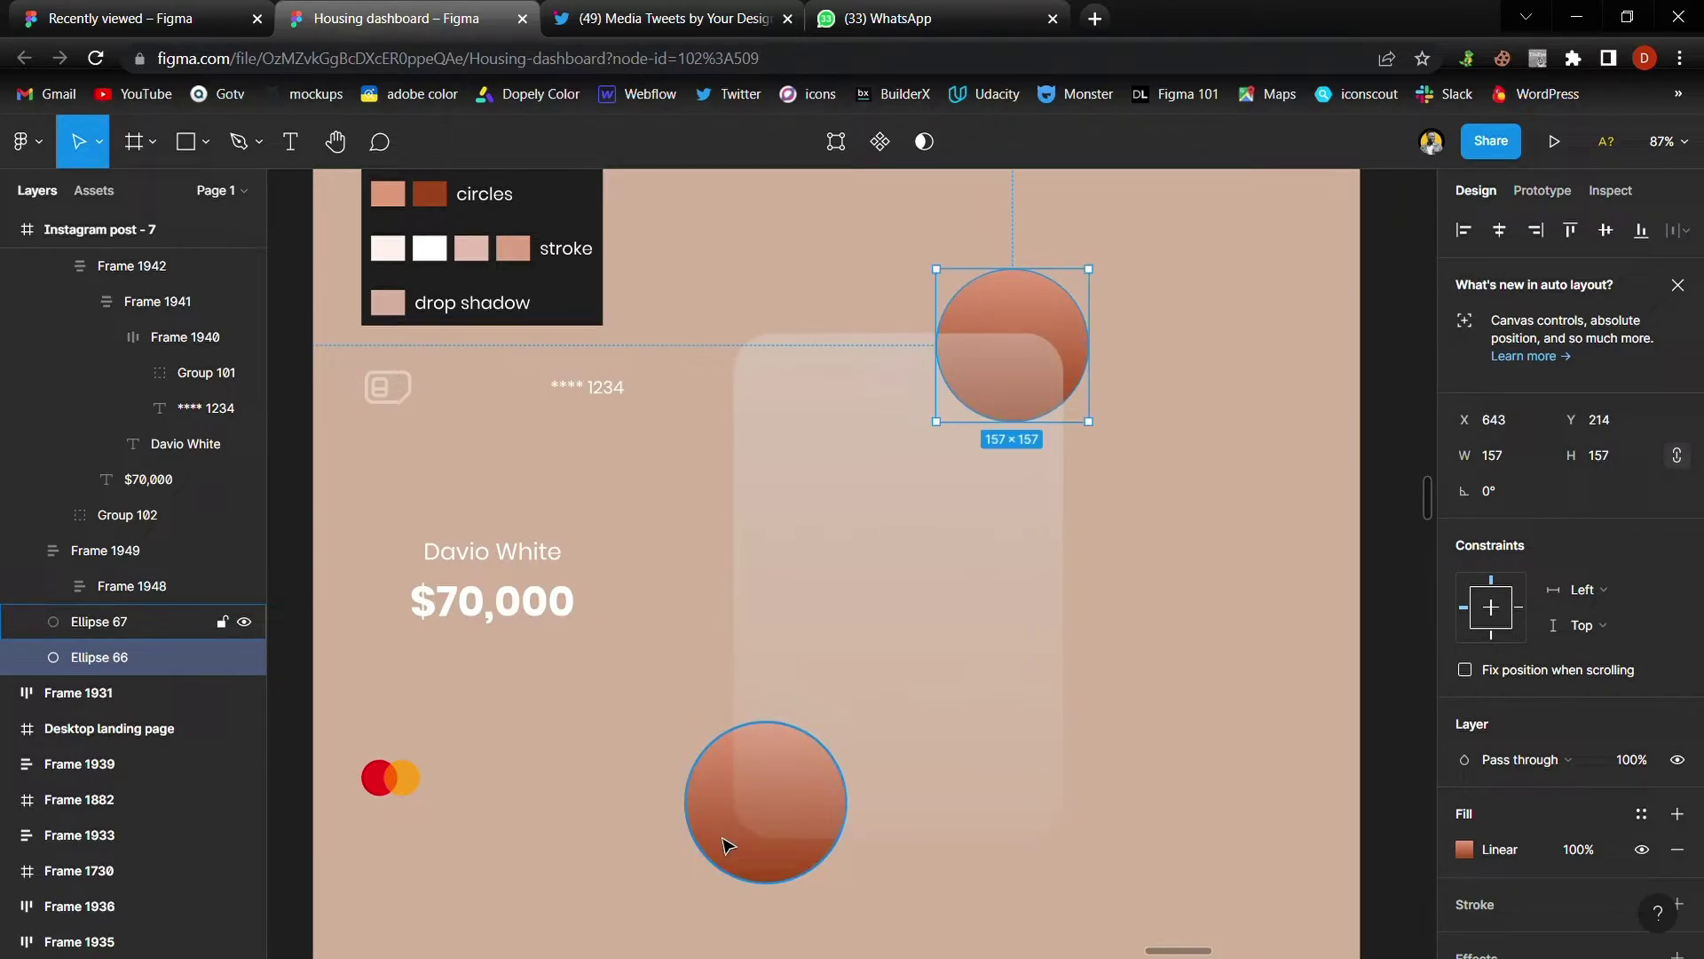
pyautogui.moveTo(727, 844); pyautogui.dragTo(729, 844)
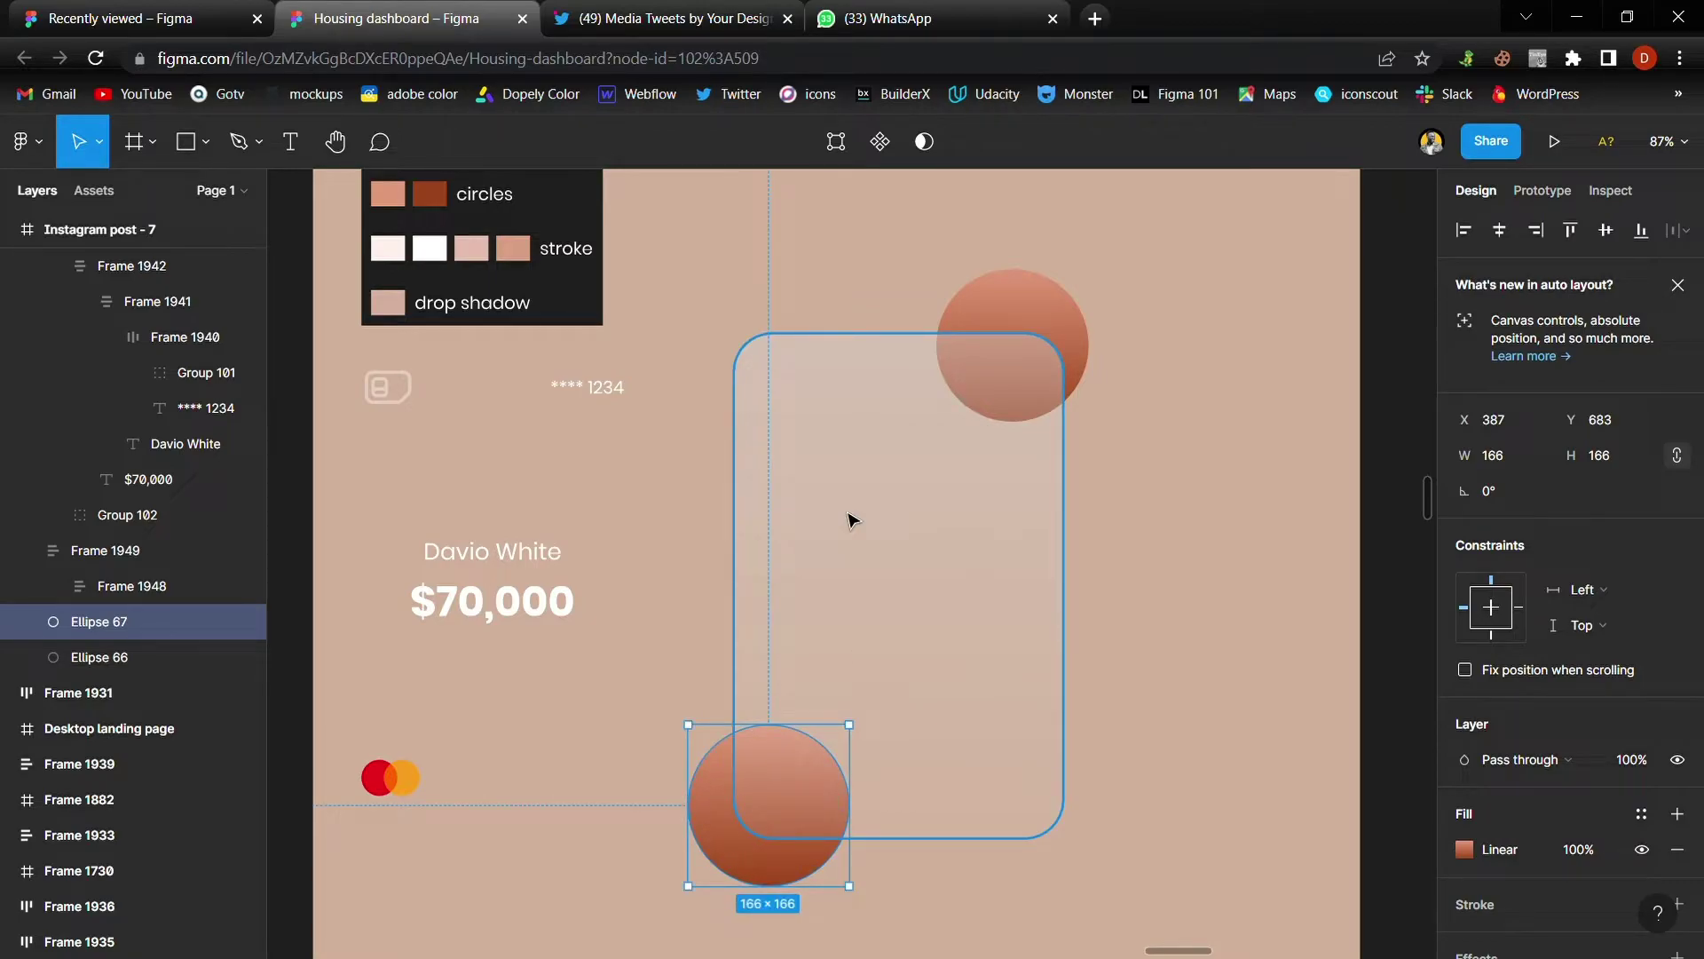
# Step: Add a Background blur effect with blur 45 to the glass card rectangle
pyautogui.click(850, 520)
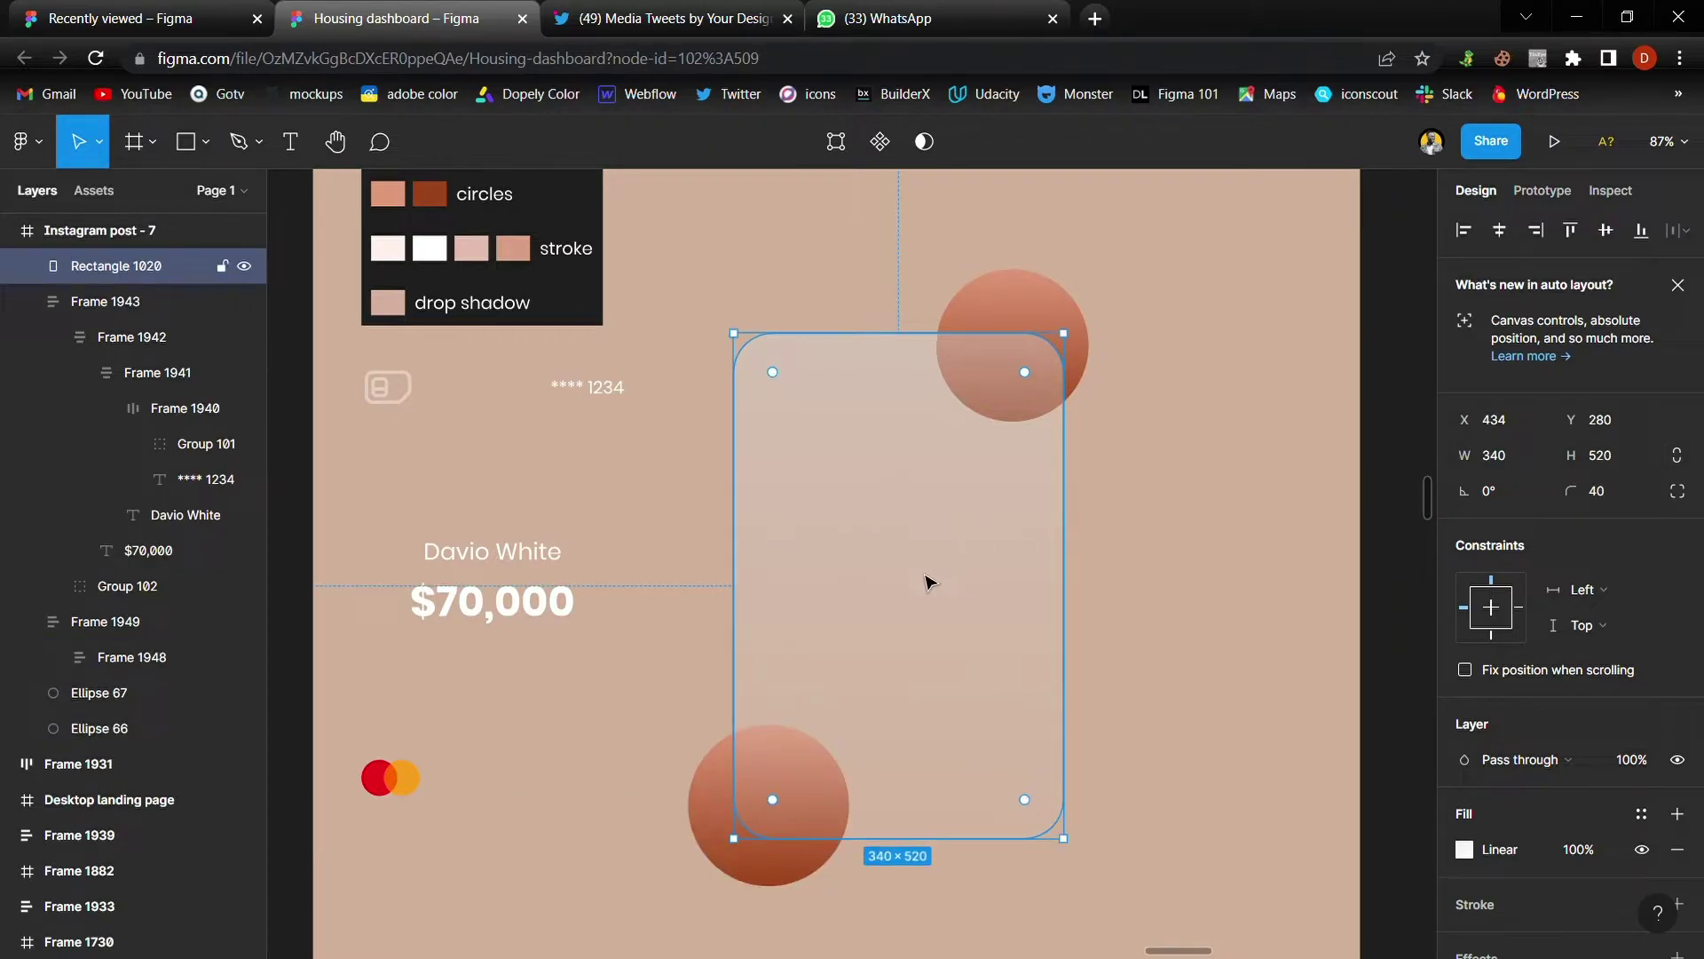
pyautogui.scroll(-2, 1530, 885)
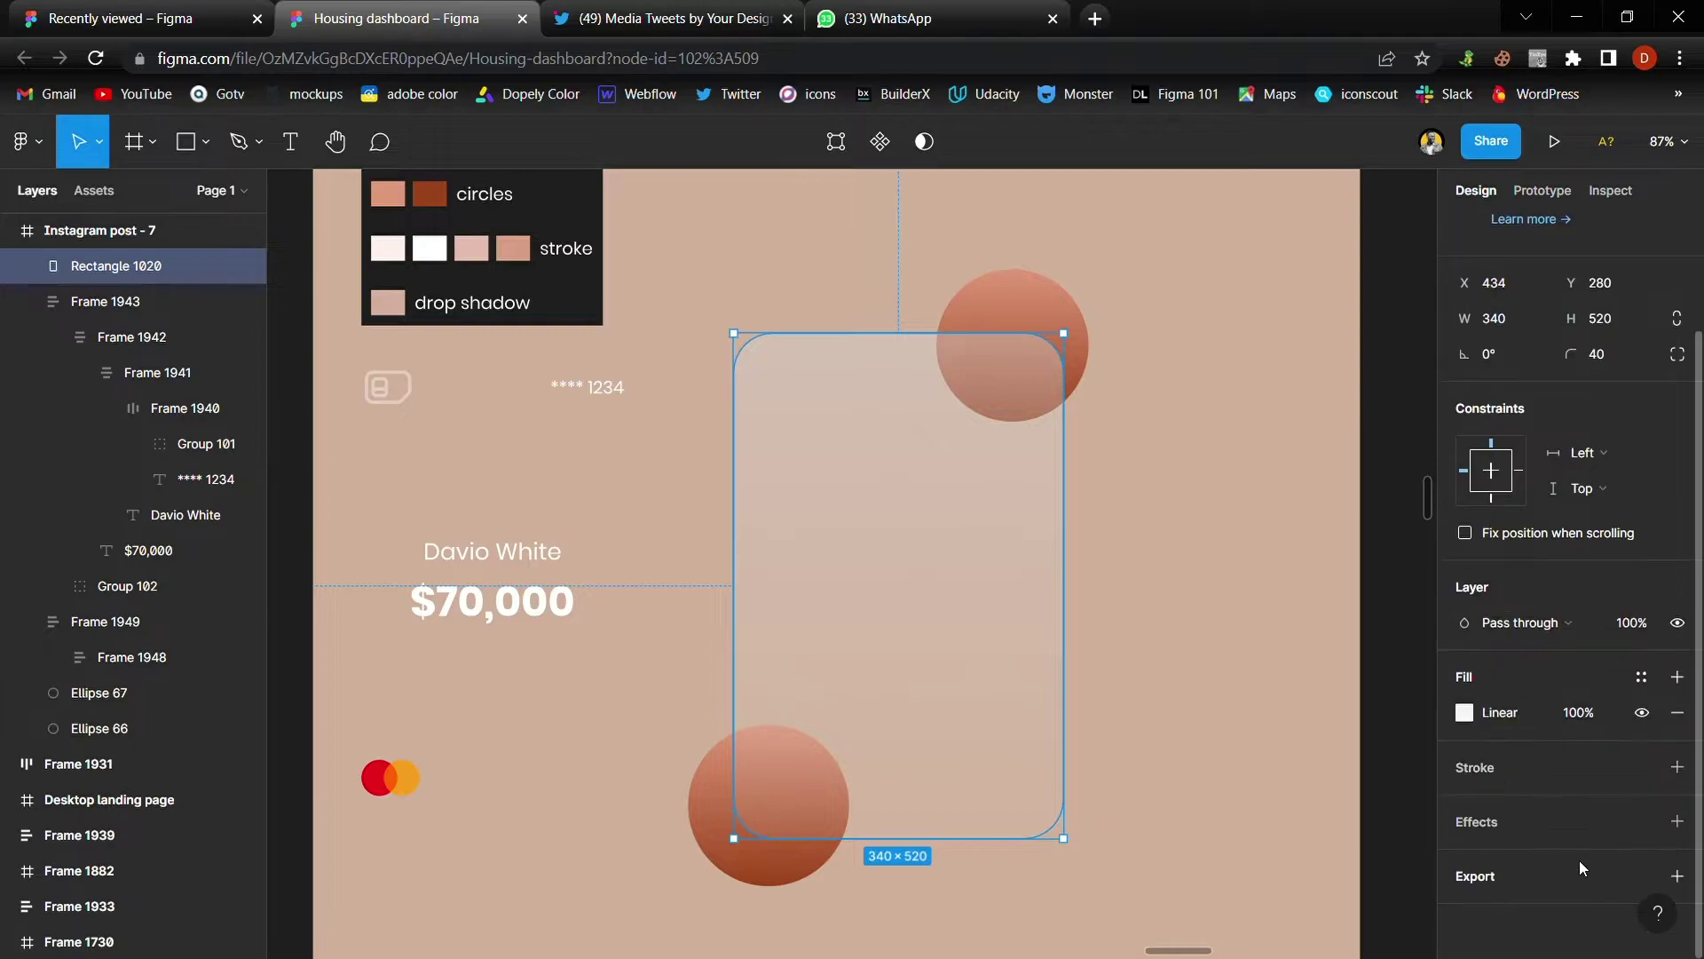
pyautogui.click(1679, 822)
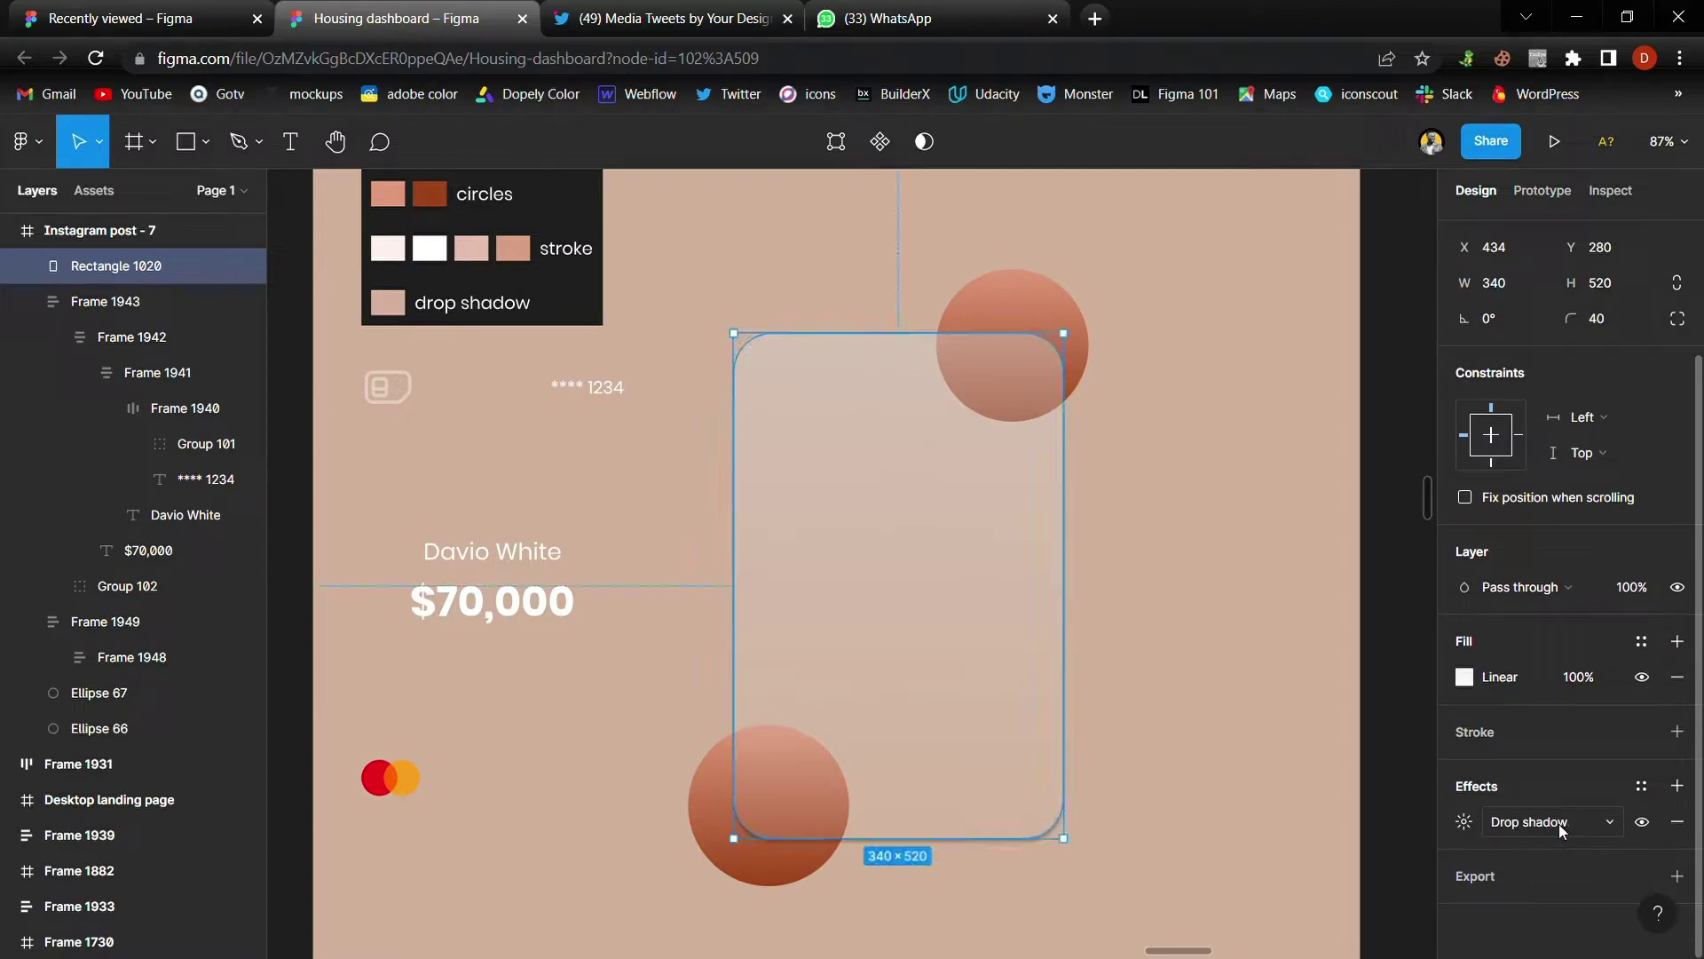
pyautogui.click(1560, 824)
pyautogui.click(1560, 874)
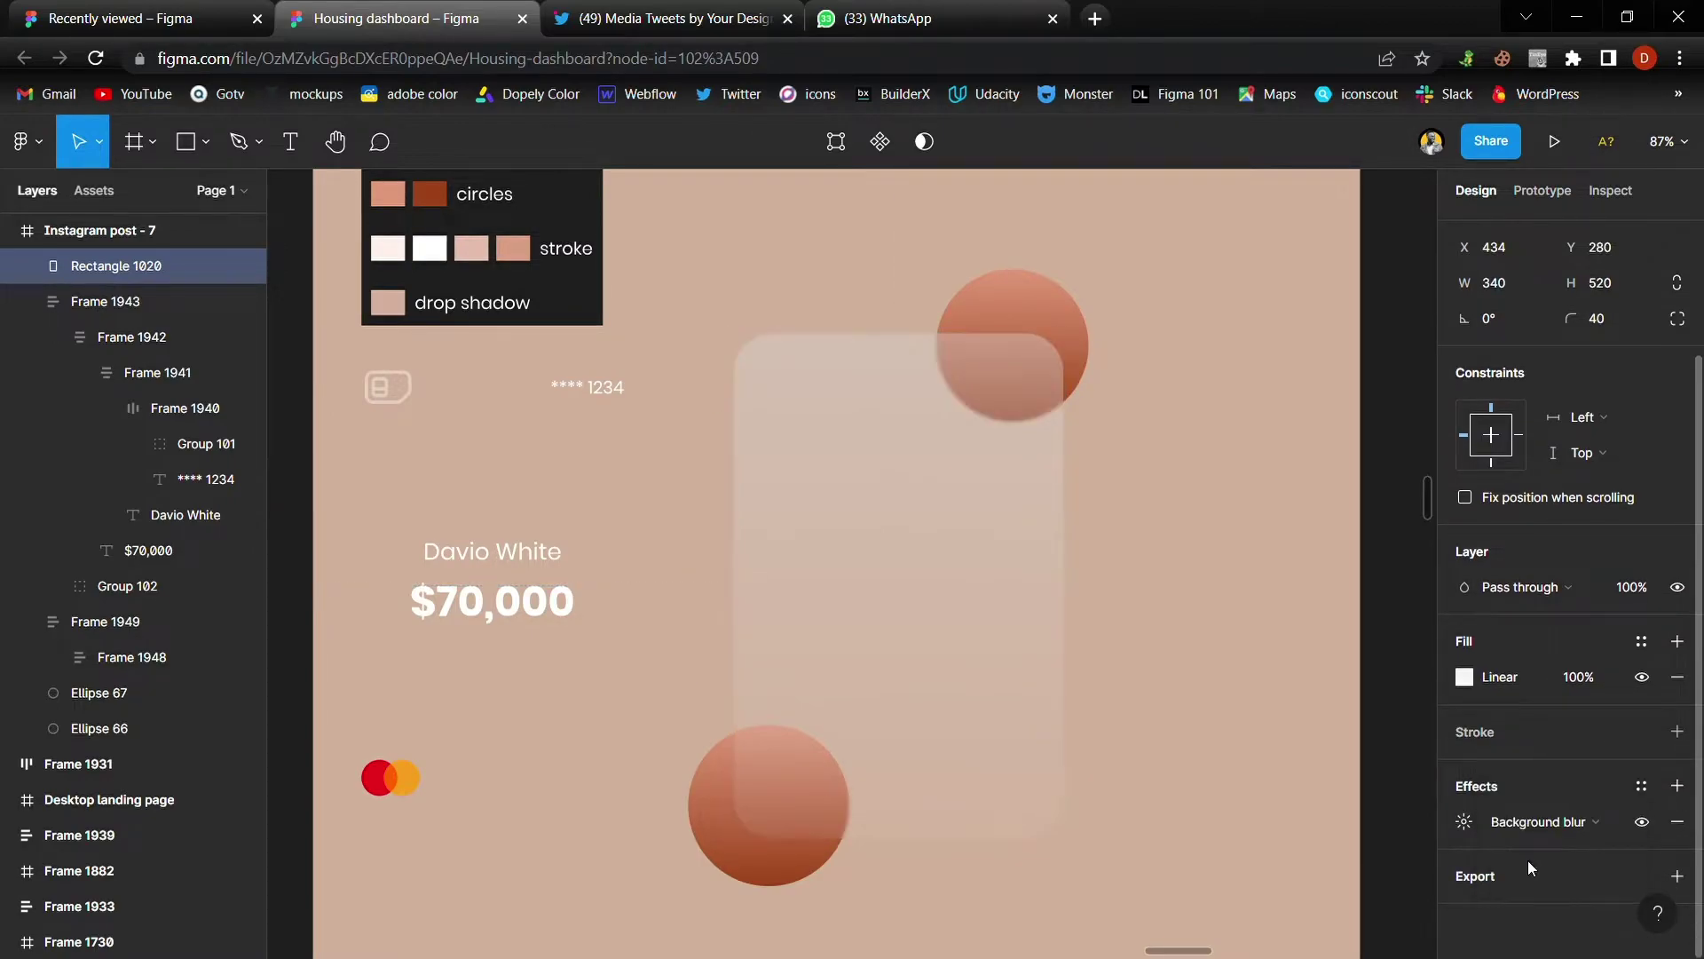
pyautogui.click(1465, 824)
pyautogui.write('45')
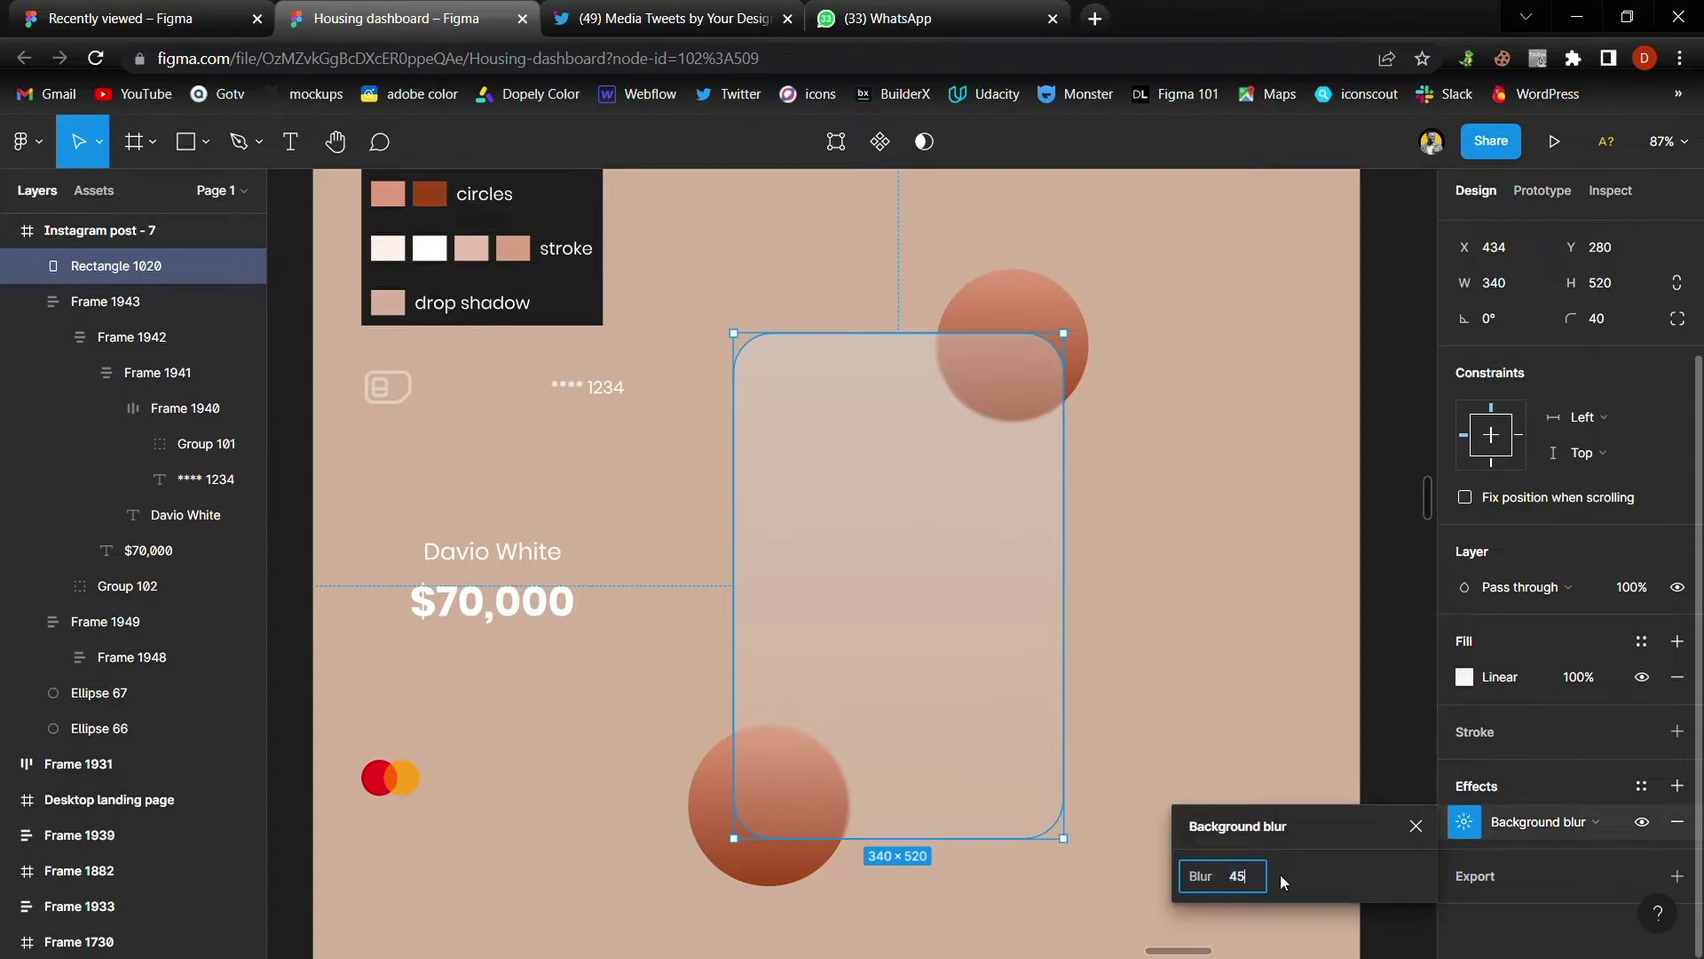
pyautogui.press('Return')
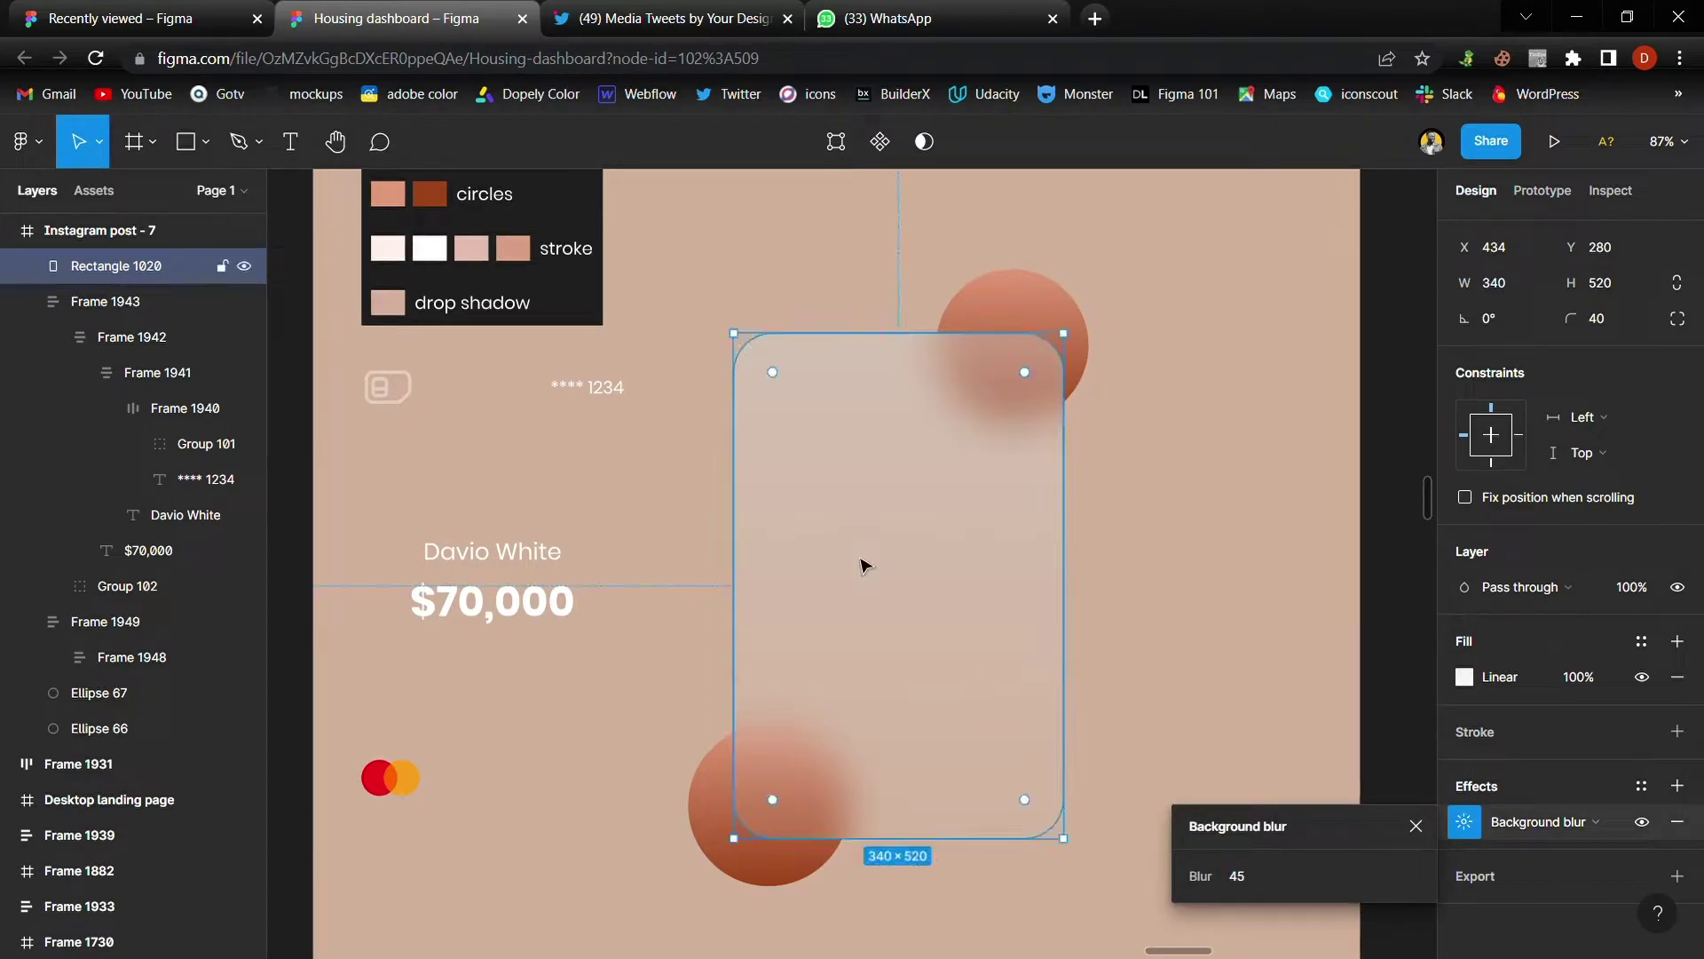
pyautogui.keyDown('ctrl'); pyautogui.scroll(2, 961, 658); pyautogui.keyUp('ctrl')
pyautogui.keyDown('ctrl'); pyautogui.scroll(2, 962, 655); pyautogui.keyUp('ctrl')
pyautogui.keyDown('ctrl'); pyautogui.scroll(1, 962, 656); pyautogui.keyUp('ctrl')
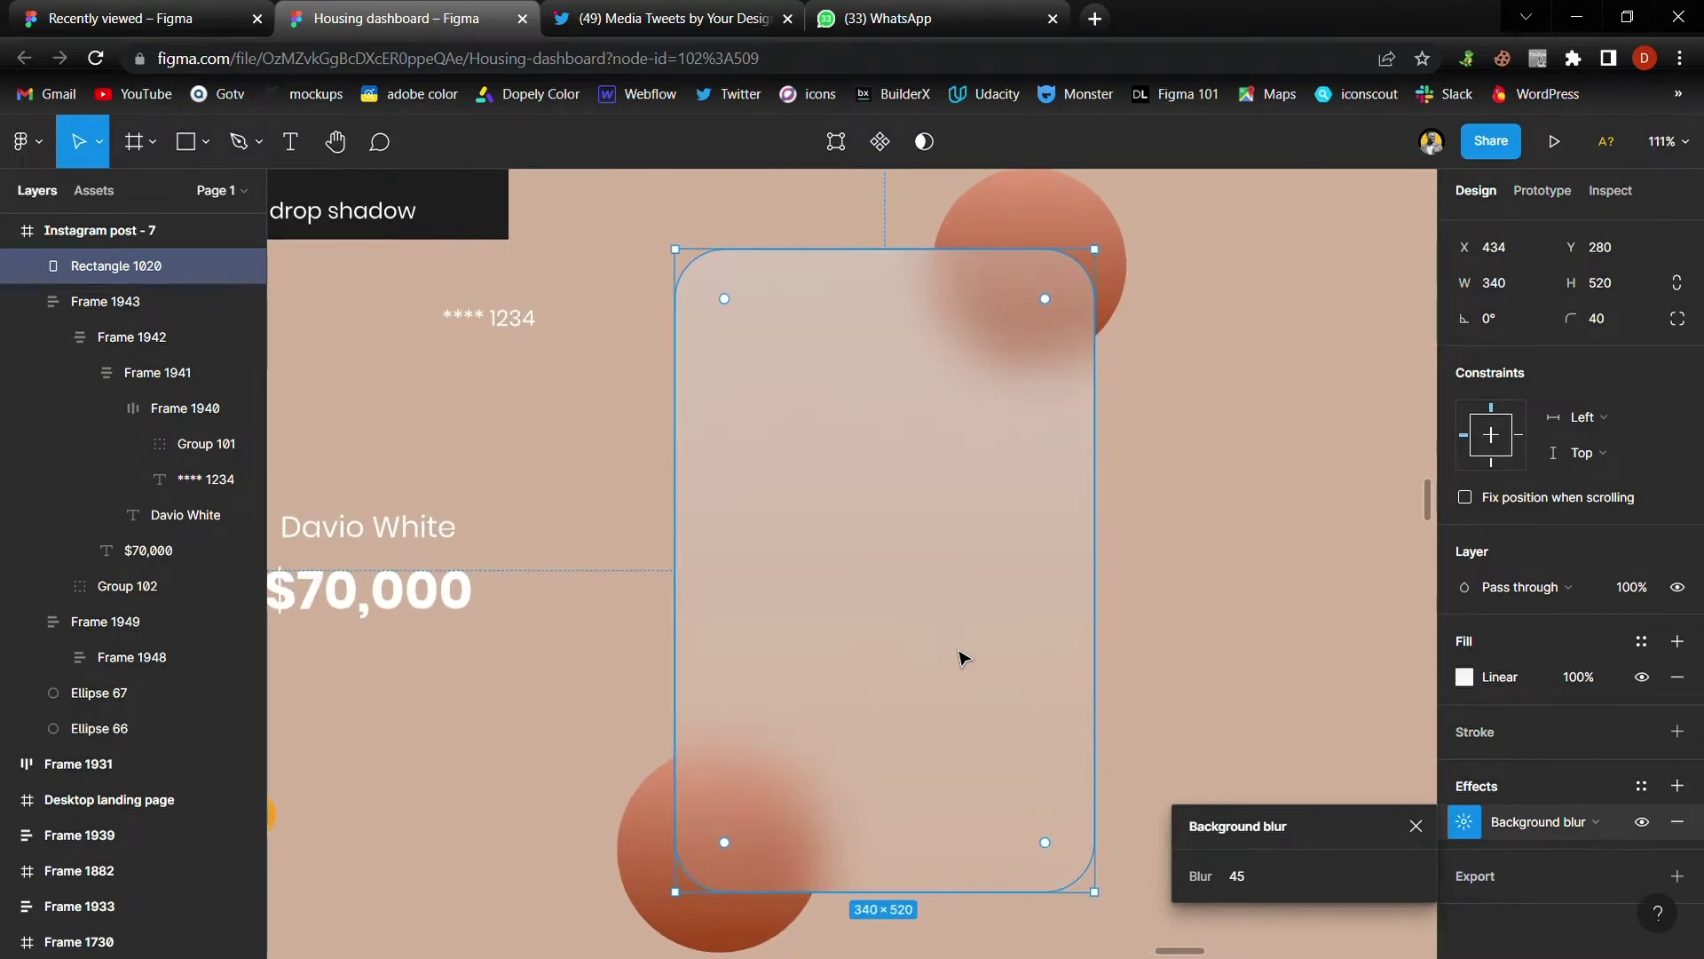
pyautogui.keyDown('ctrl'); pyautogui.scroll(1, 930, 612); pyautogui.keyUp('ctrl')
pyautogui.keyDown('ctrl'); pyautogui.scroll(1, 930, 612); pyautogui.keyUp('ctrl')
pyautogui.keyDown('ctrl'); pyautogui.scroll(1, 930, 613); pyautogui.keyUp('ctrl')
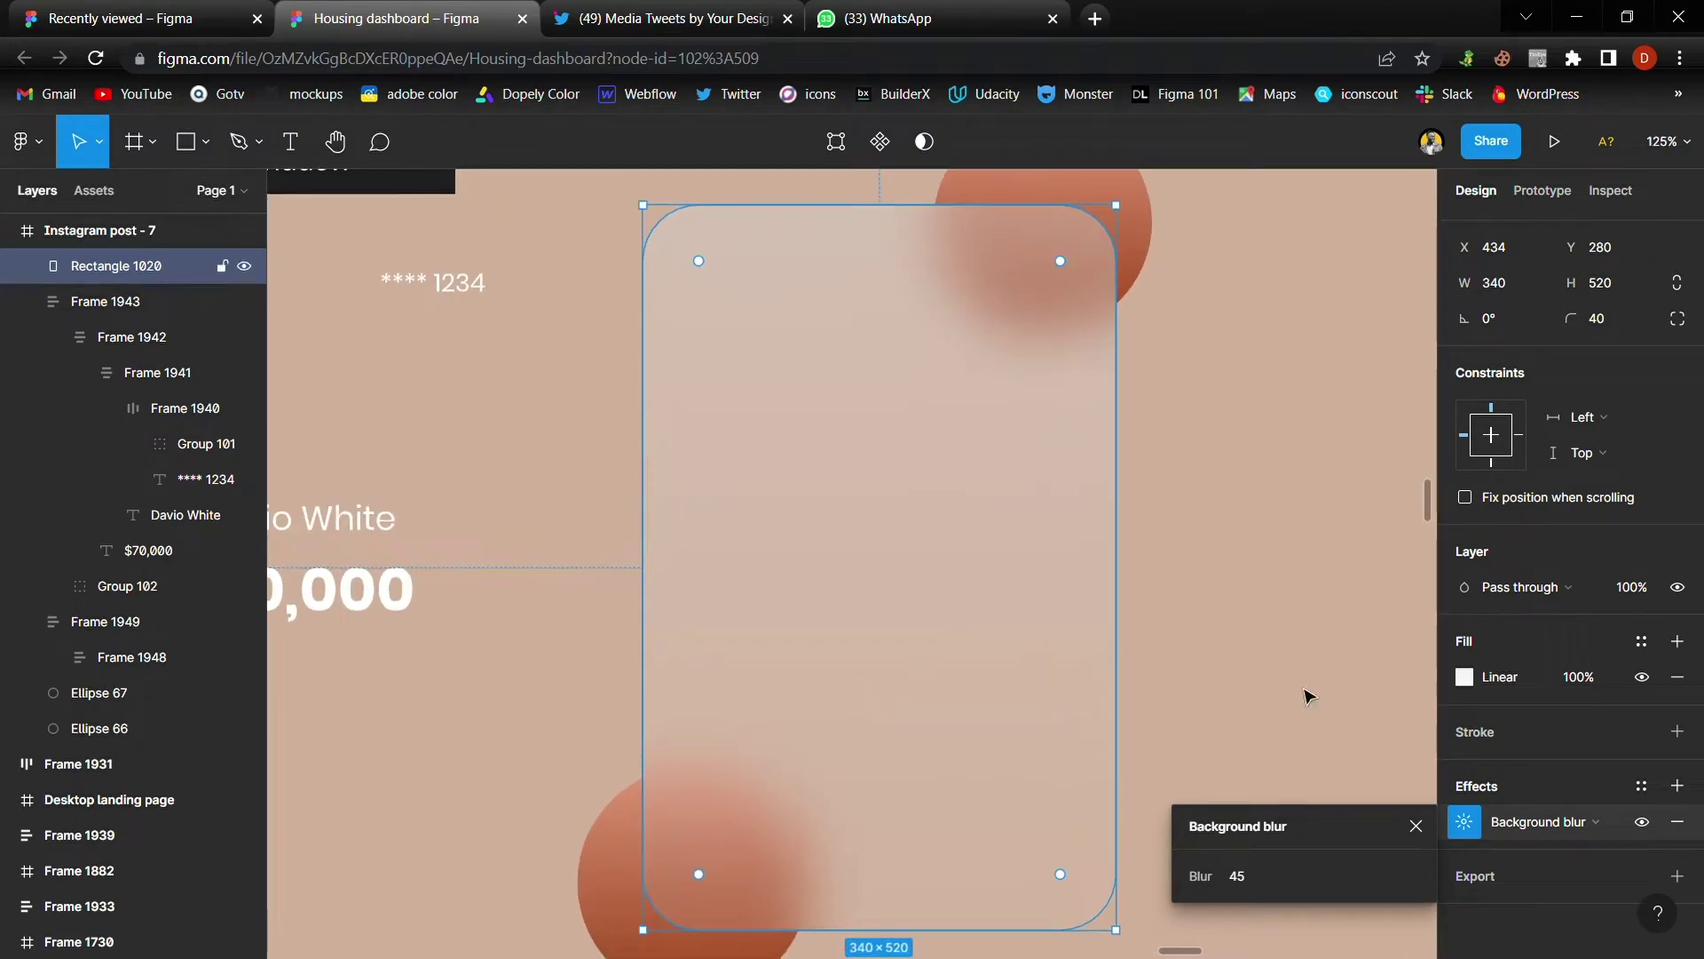
pyautogui.click(1416, 825)
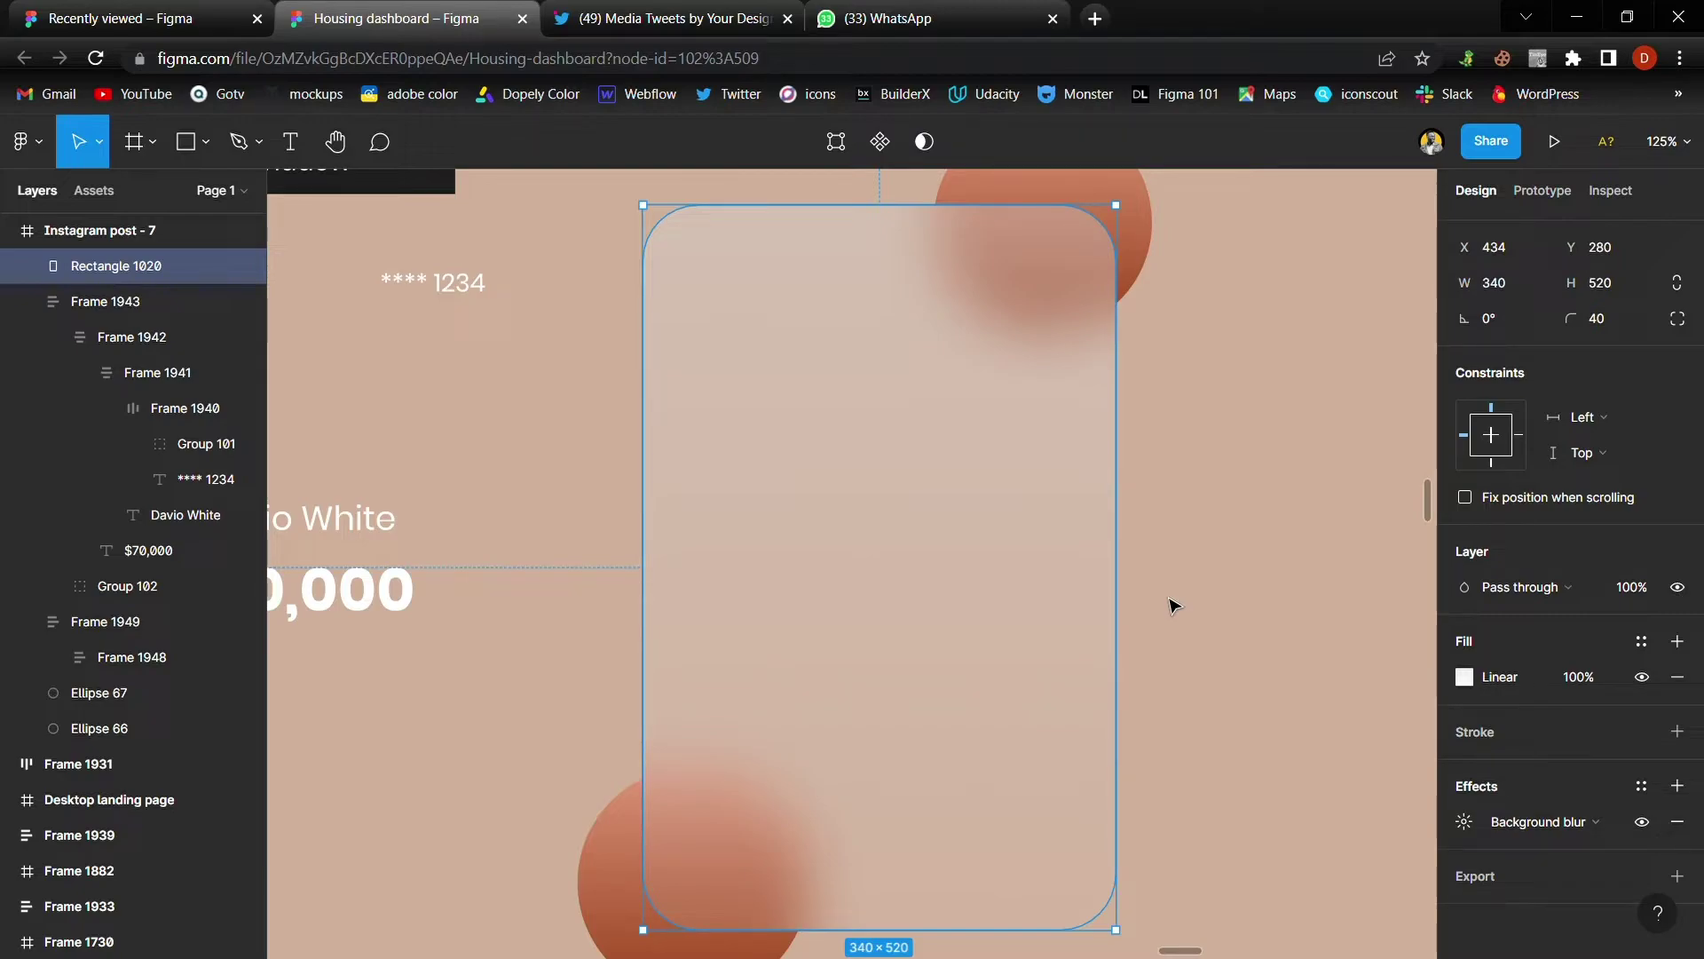
pyautogui.click(1171, 604)
# Step: Add a black stroke of weight 3 to the glass card rectangle
pyautogui.click(903, 612)
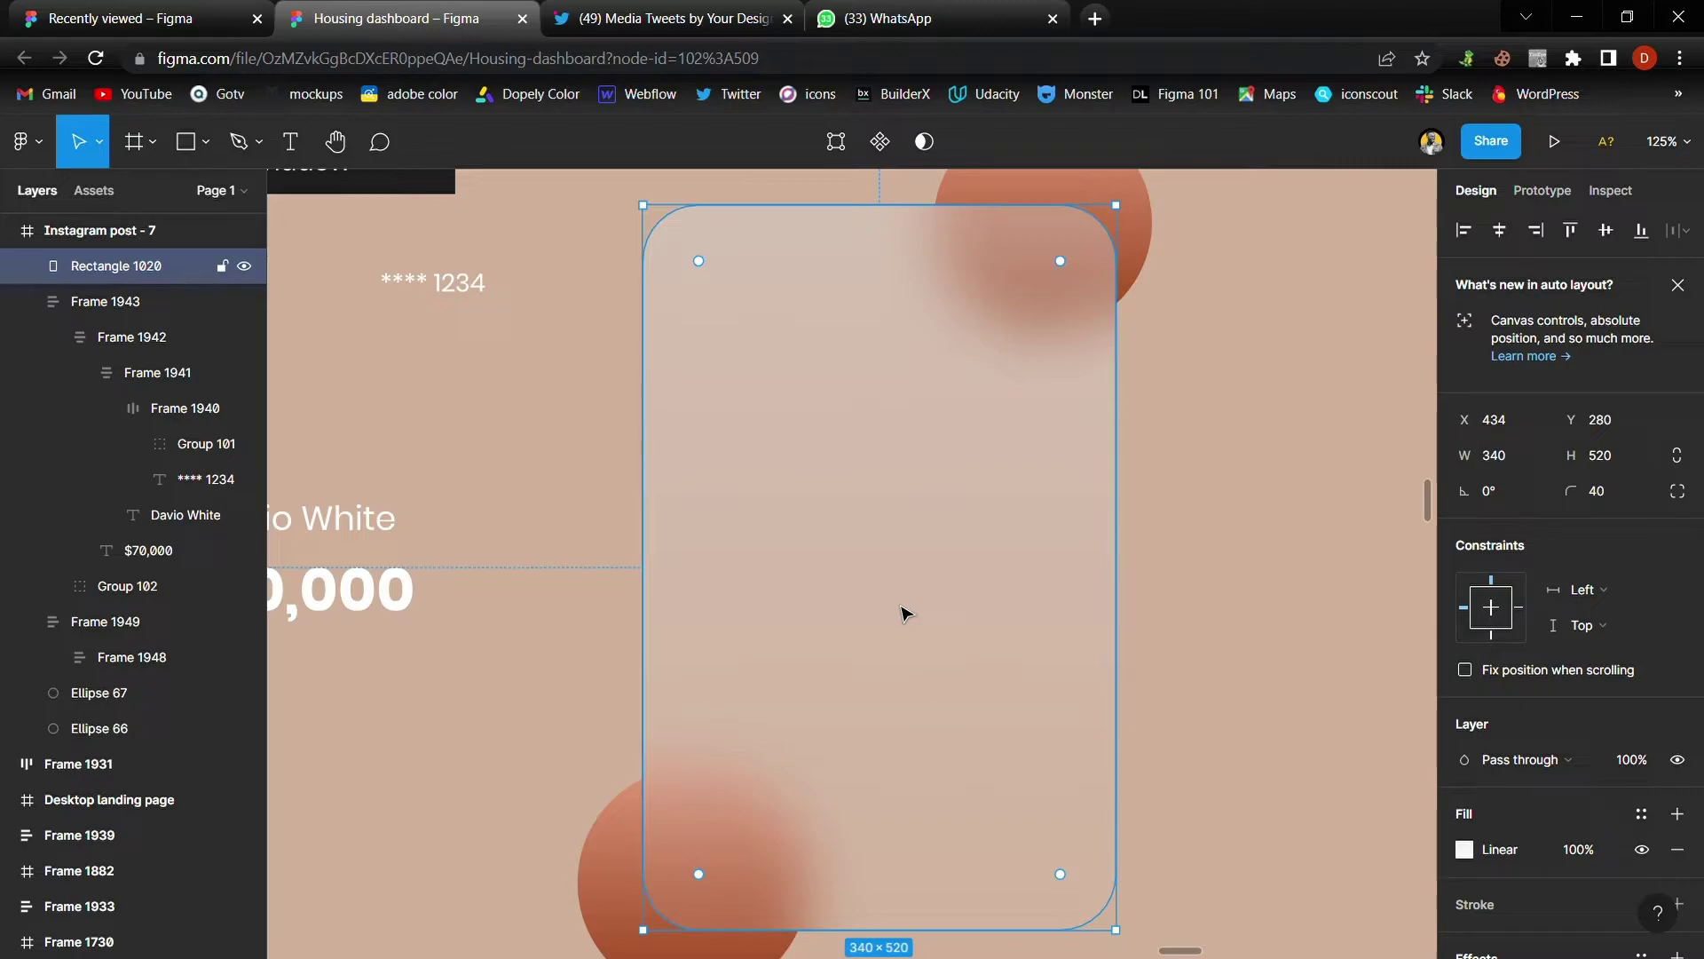
pyautogui.scroll(-2, 1540, 824)
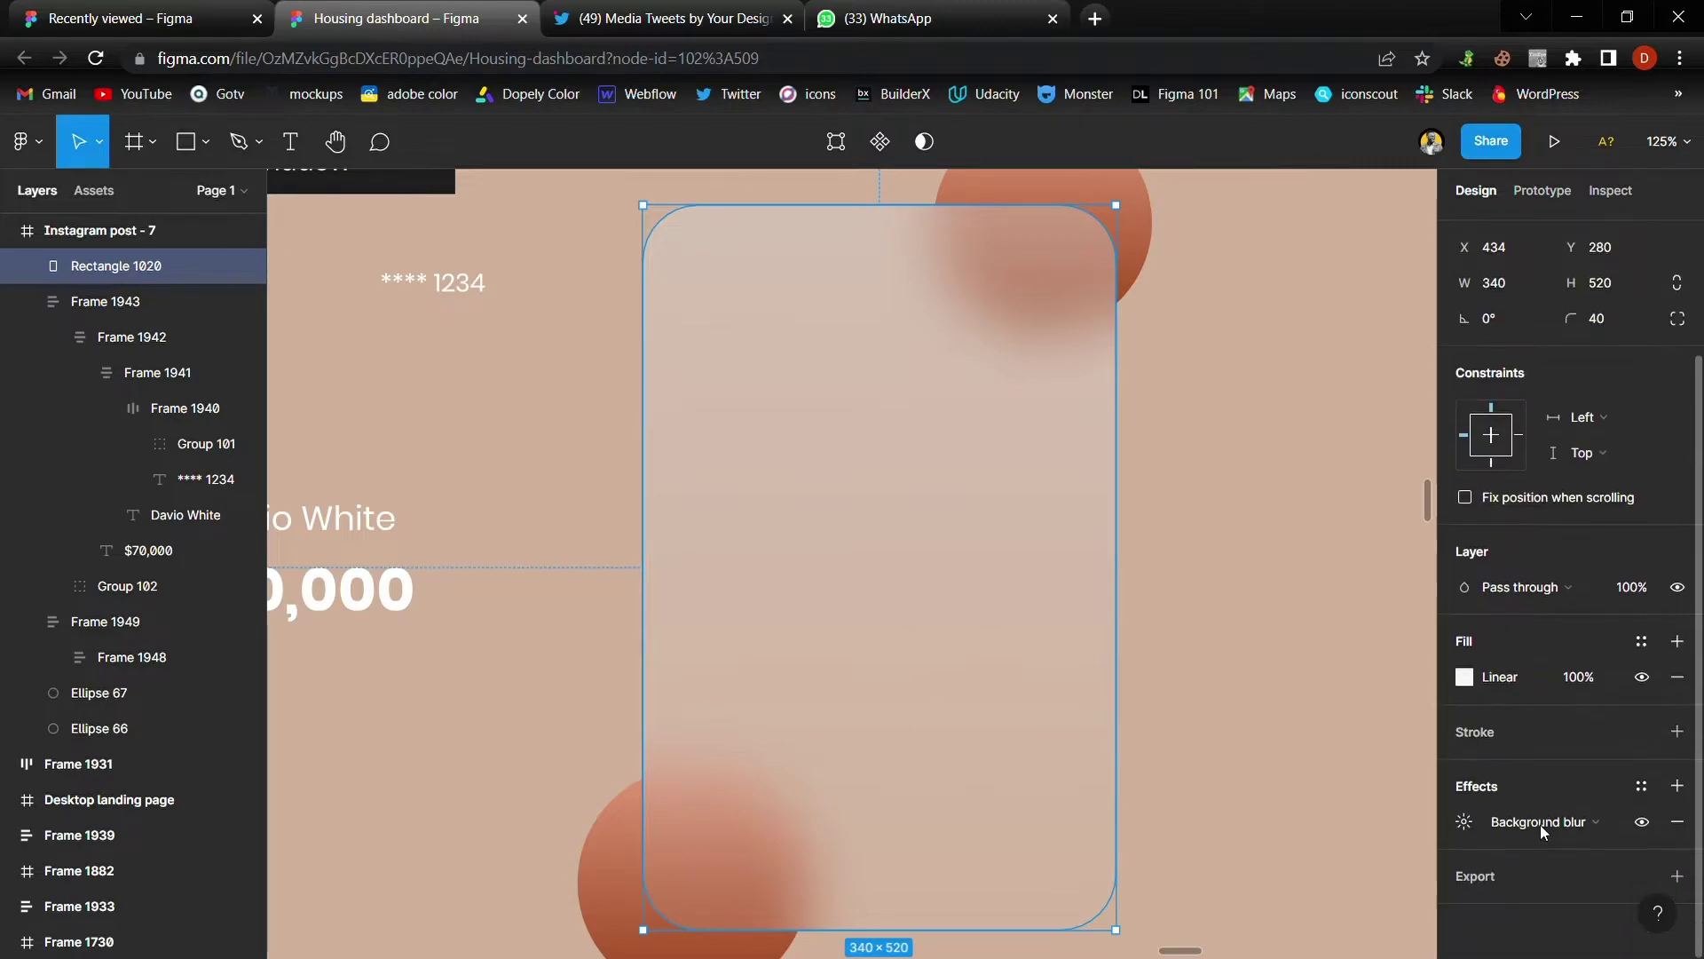
pyautogui.moveTo(1572, 731)
pyautogui.click(1677, 732)
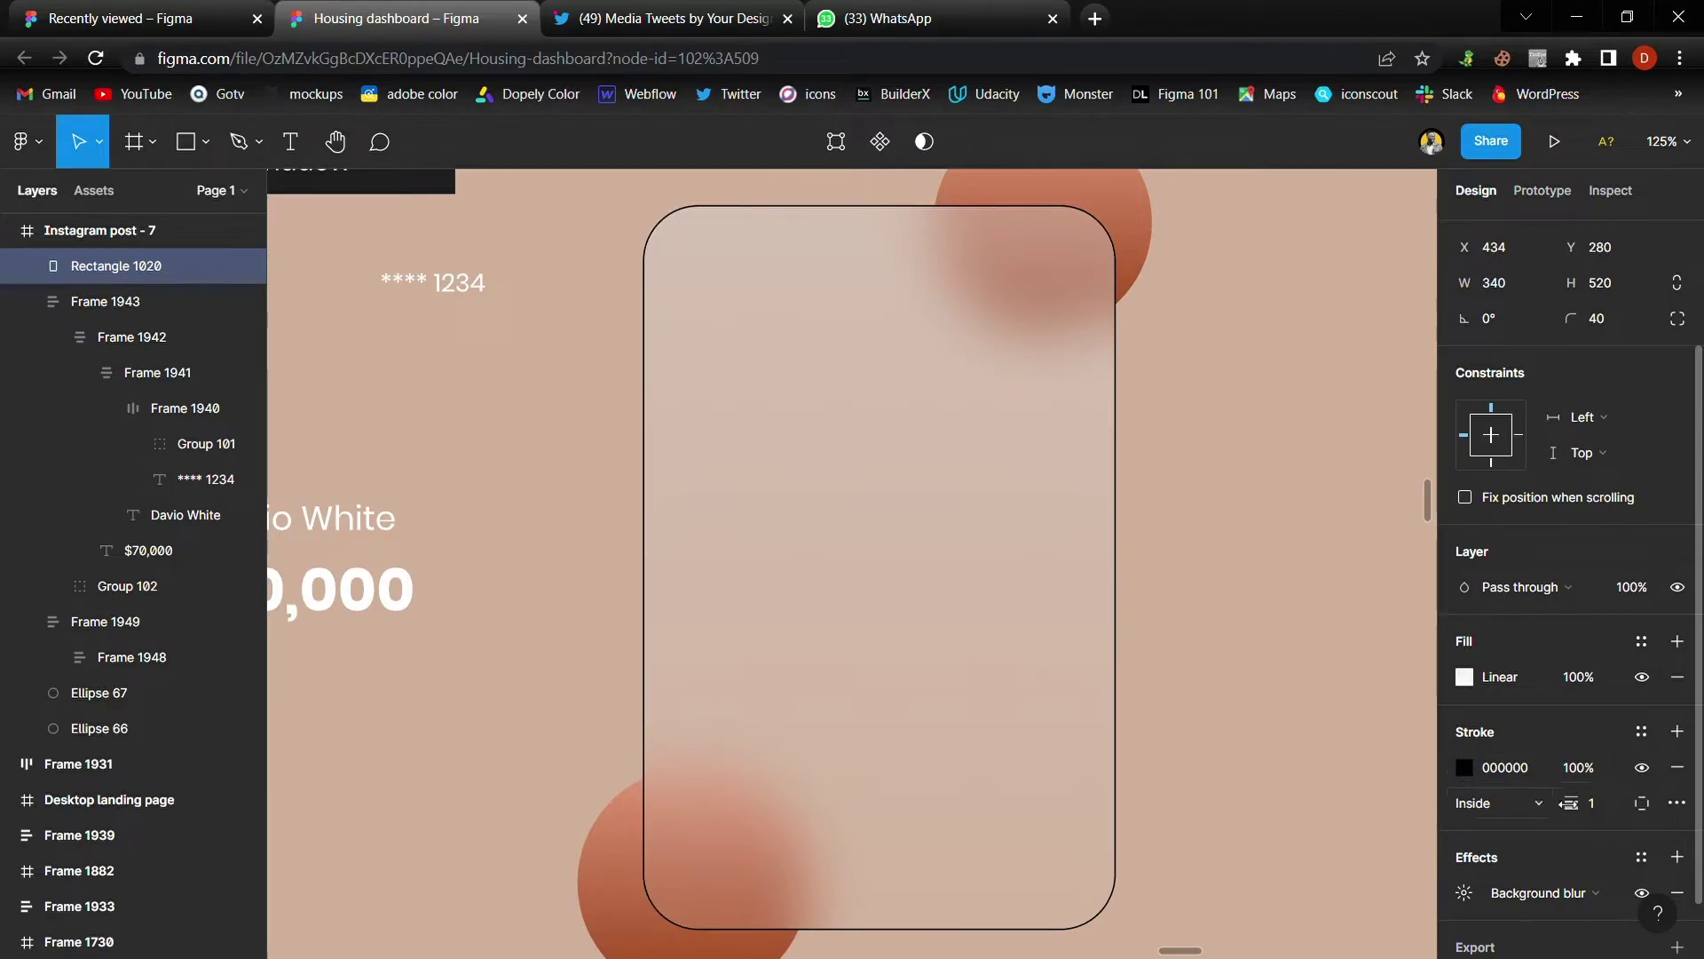
pyautogui.click(1604, 803)
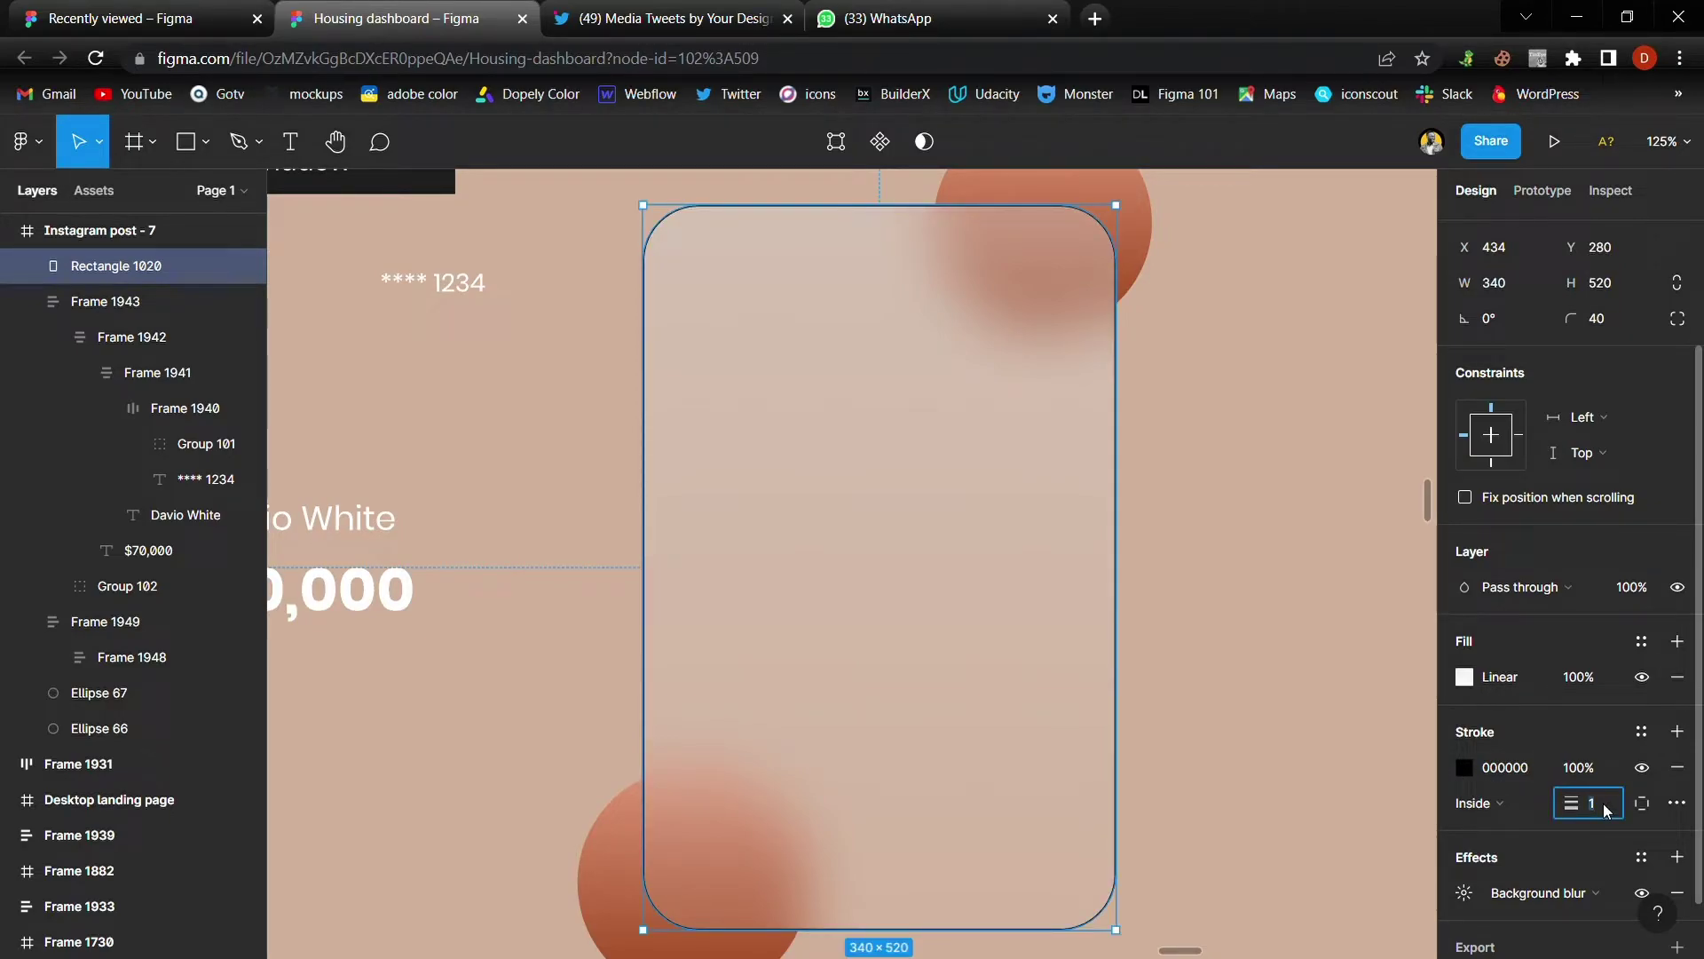
pyautogui.press('Up')
pyautogui.press('Up')
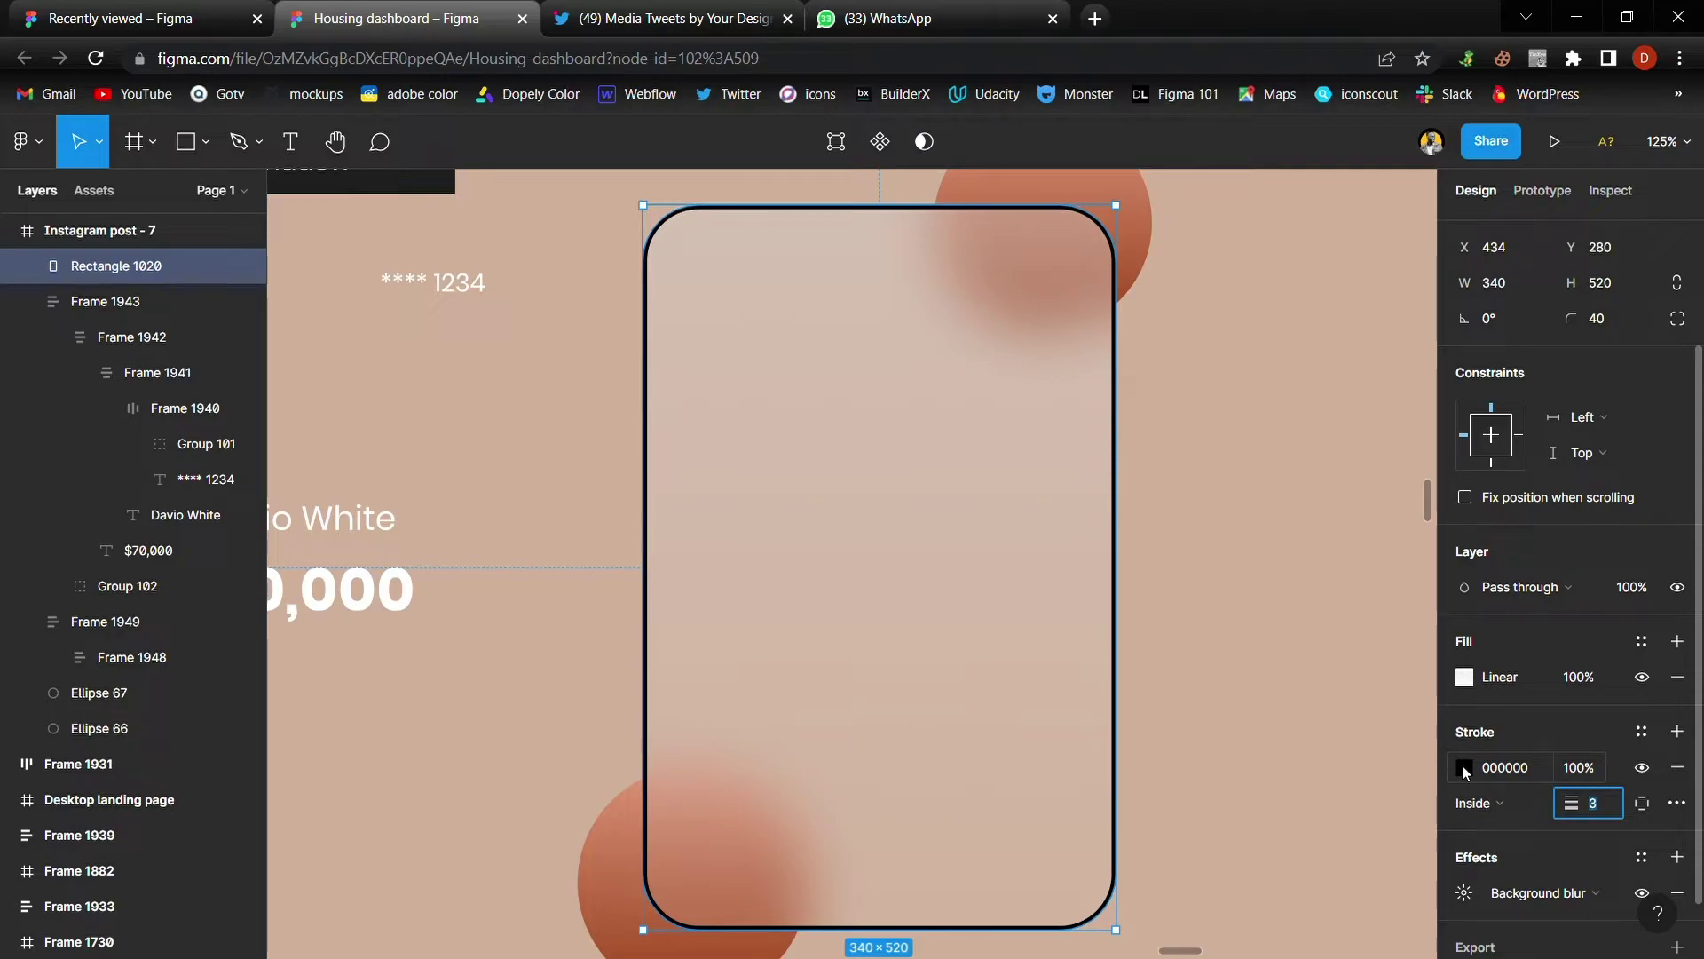
pyautogui.click(1464, 767)
# Step: Make the outline a linear gradient and add and position its middle stops
pyautogui.click(1246, 381)
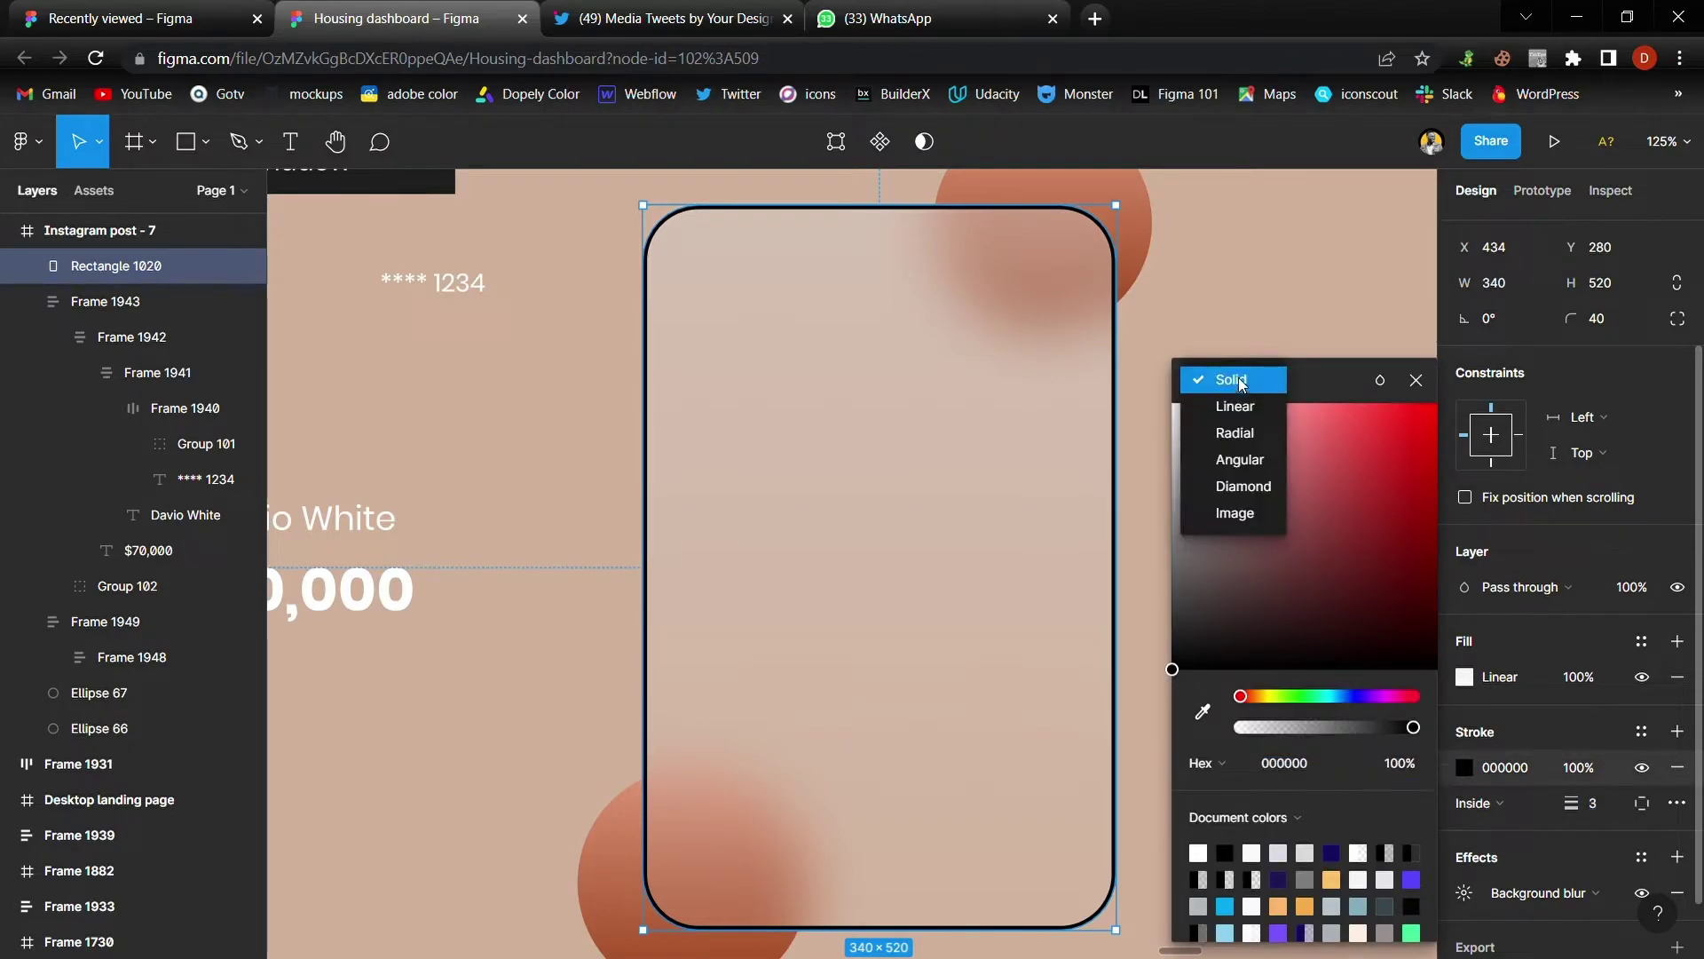
pyautogui.click(1234, 406)
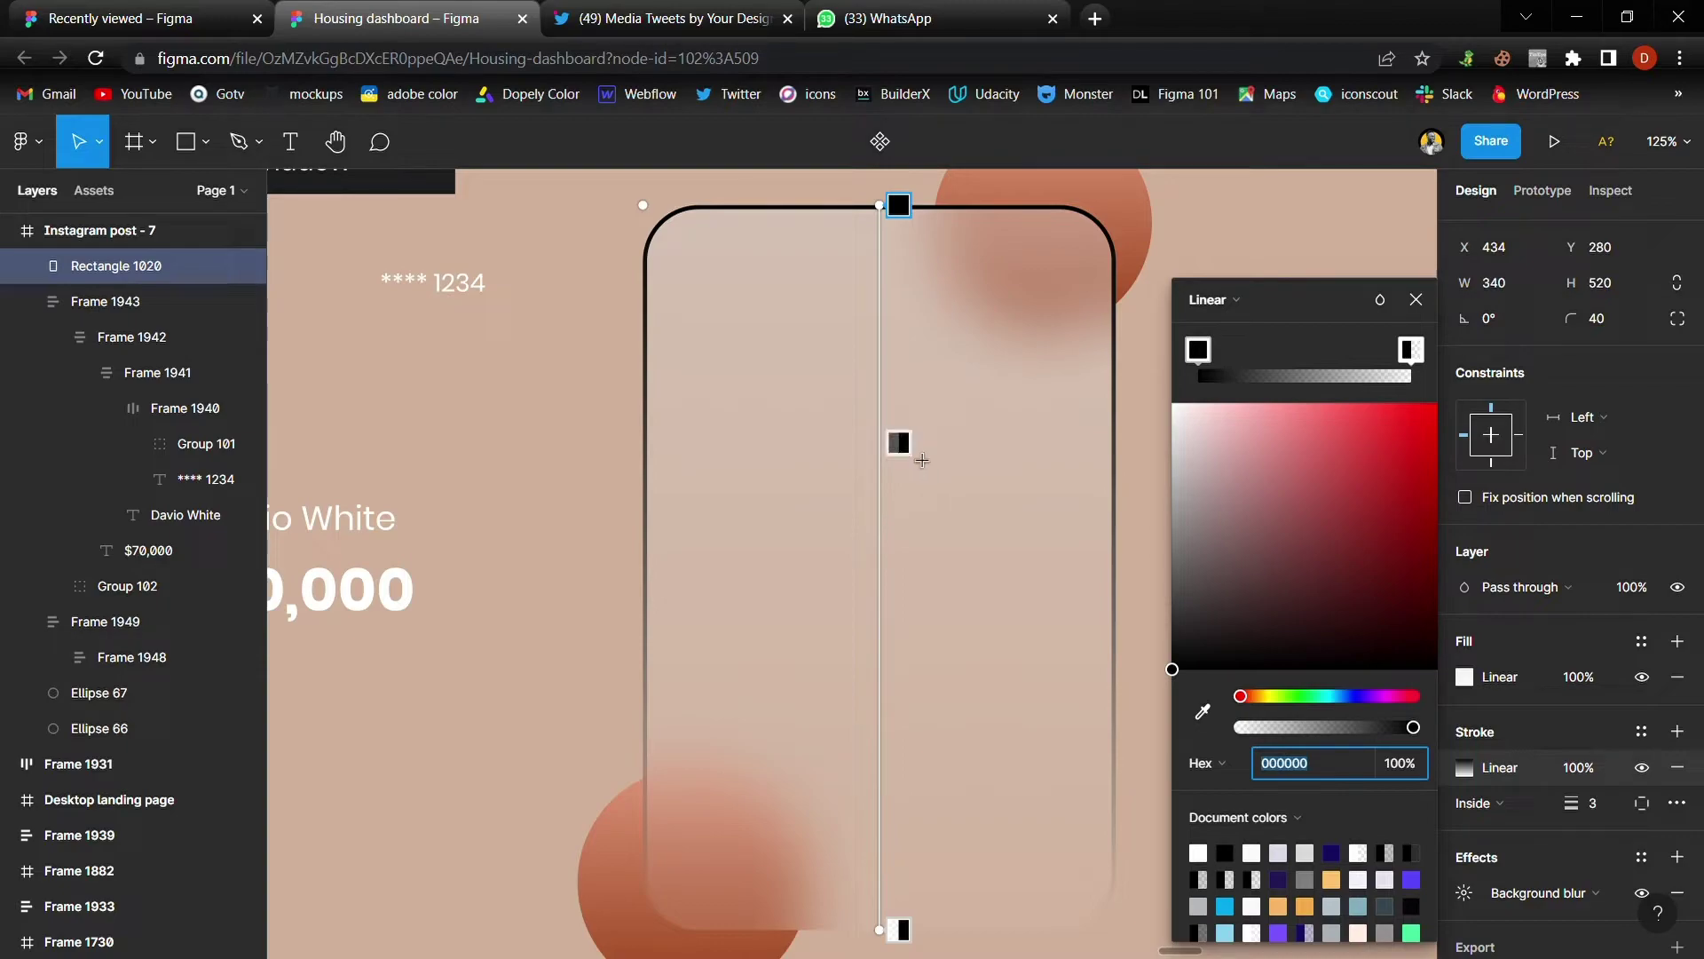
pyautogui.click(922, 459)
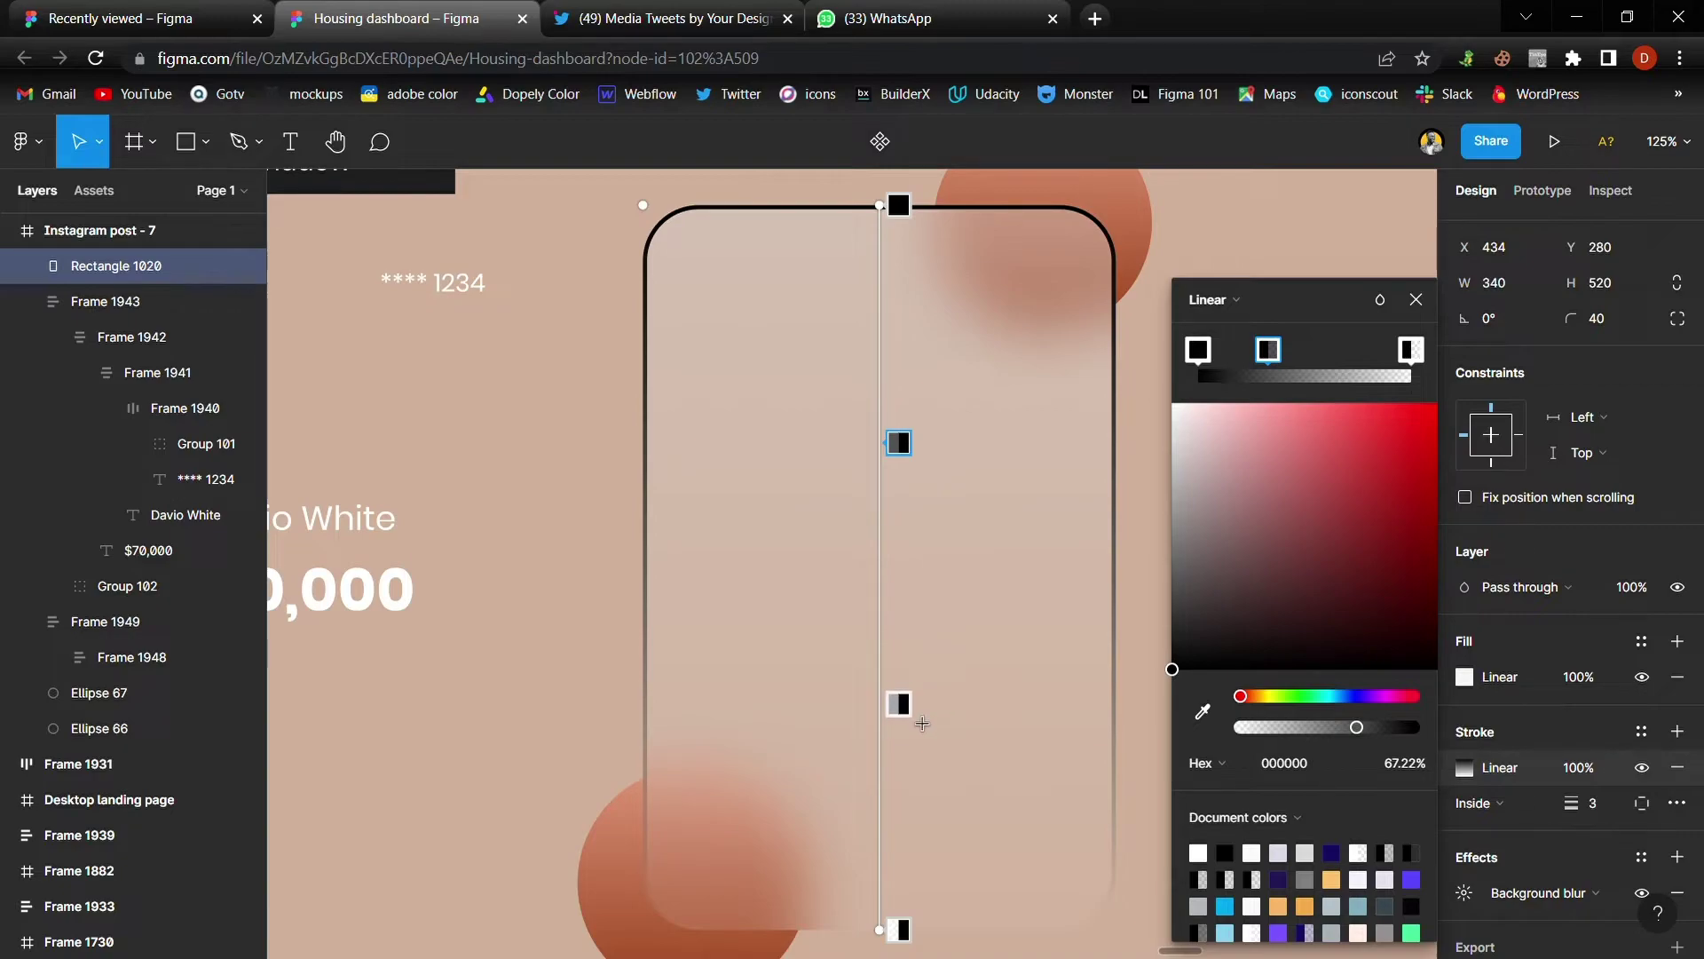
pyautogui.click(920, 712)
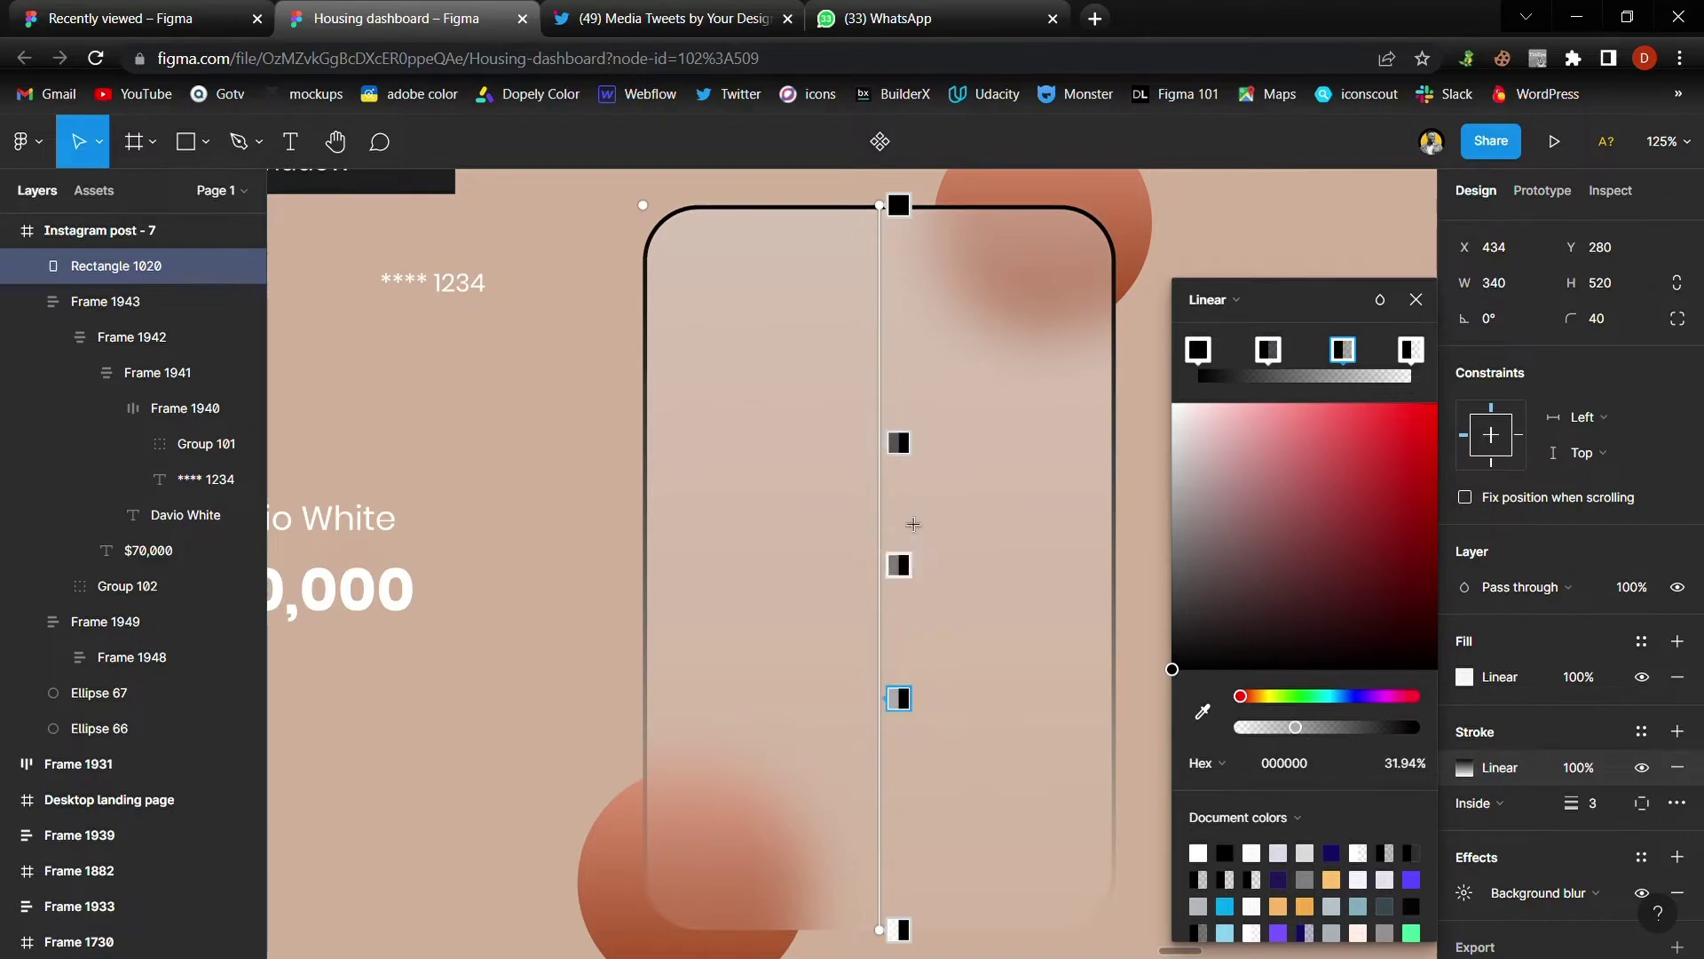
pyautogui.click(918, 462)
pyautogui.moveTo(918, 463); pyautogui.dragTo(920, 484)
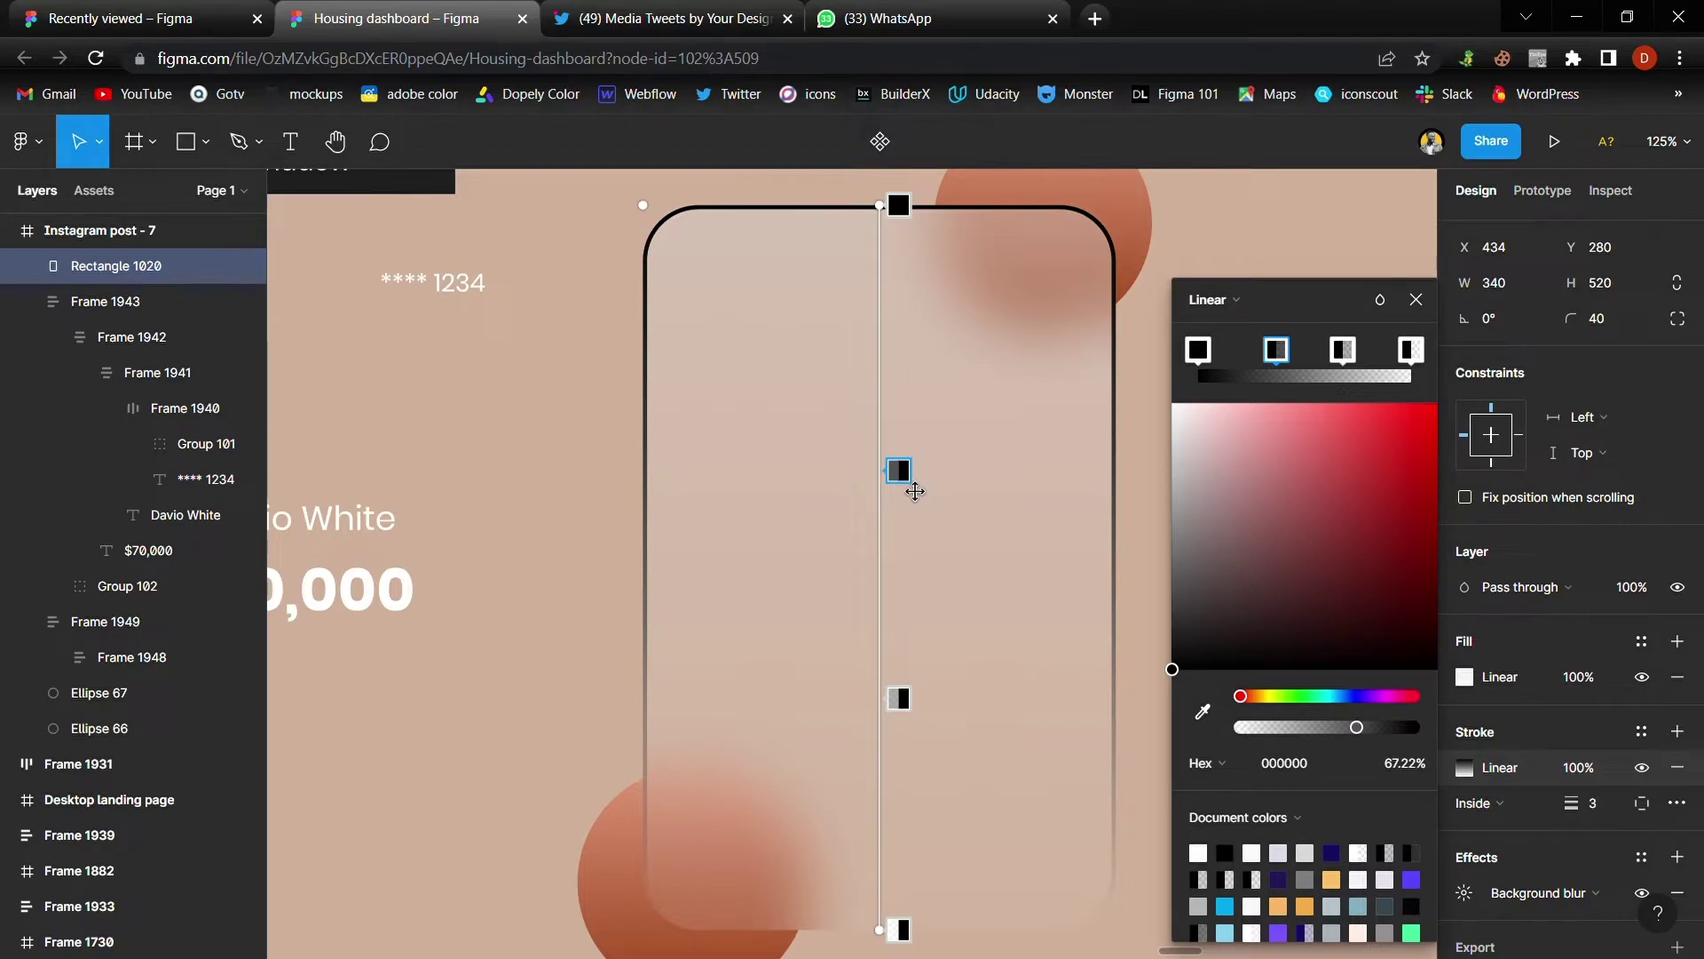
pyautogui.moveTo(915, 491); pyautogui.dragTo(882, 486)
pyautogui.moveTo(906, 477); pyautogui.dragTo(907, 481)
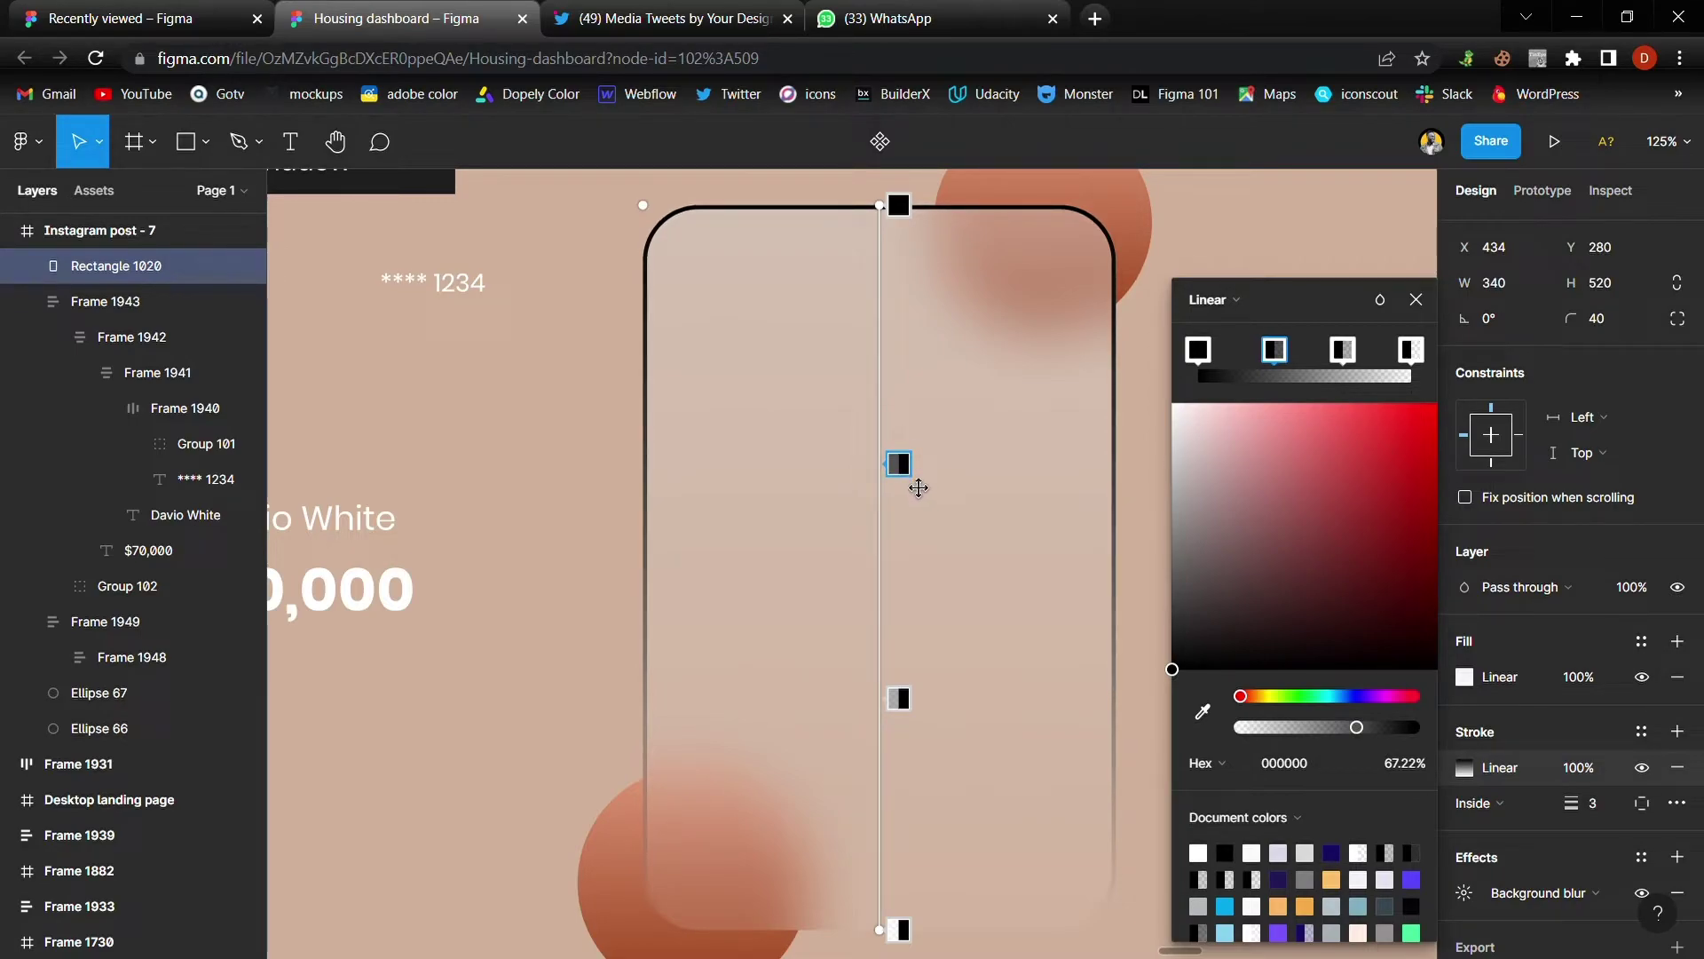
pyautogui.click(915, 451)
pyautogui.keyDown('ctrl'); pyautogui.scroll(-2, 915, 454); pyautogui.keyUp('ctrl')
pyautogui.scroll(2, 746, 373)
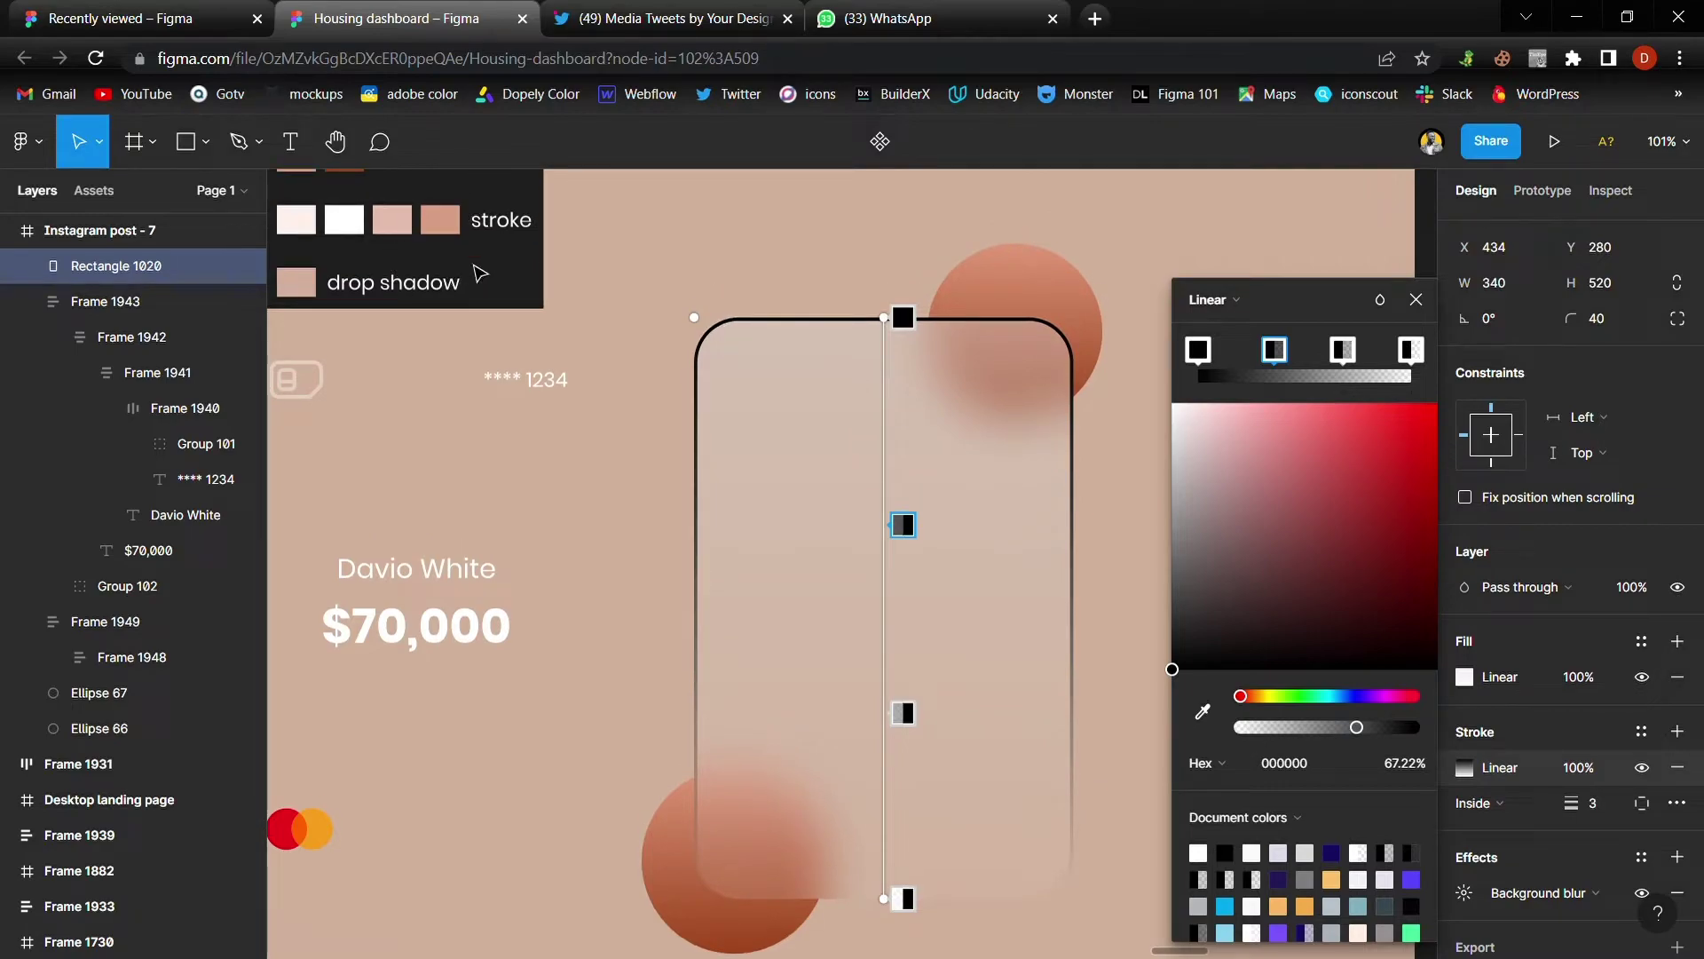
pyautogui.hscroll(-1, 580, 377)
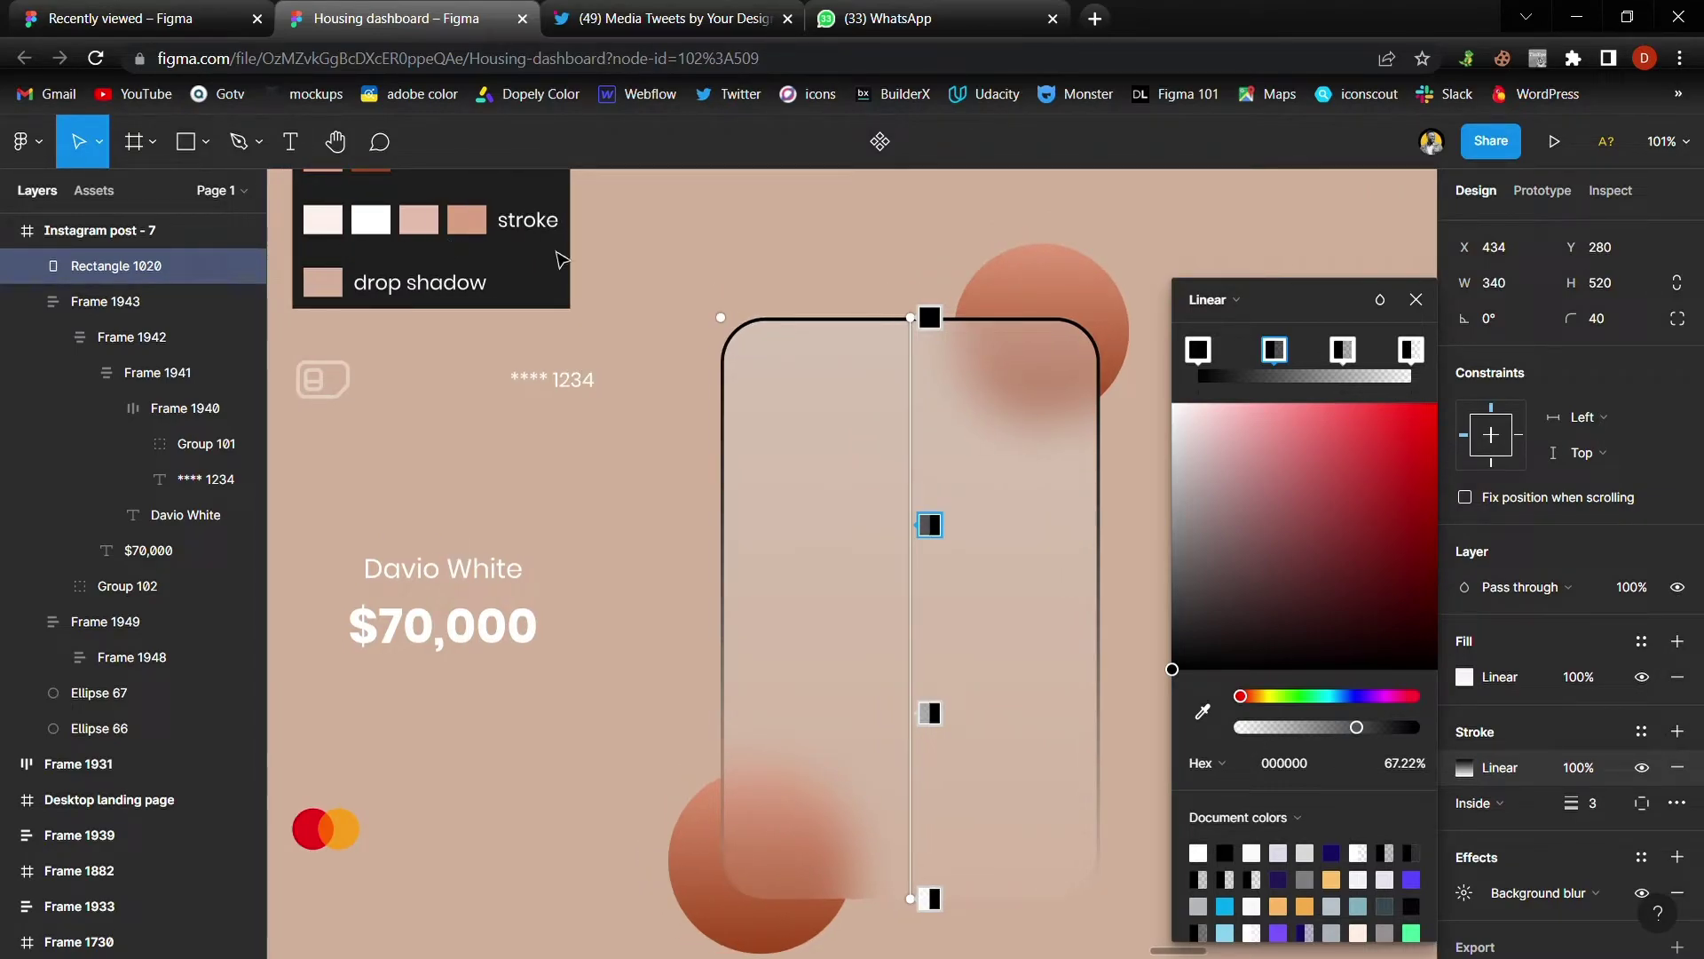
# Step: Colour the outline gradient stops FFF1EA, FFFFFF, E3BCAB and D79F83 from top to bottom
pyautogui.click(1198, 352)
pyautogui.click(1202, 711)
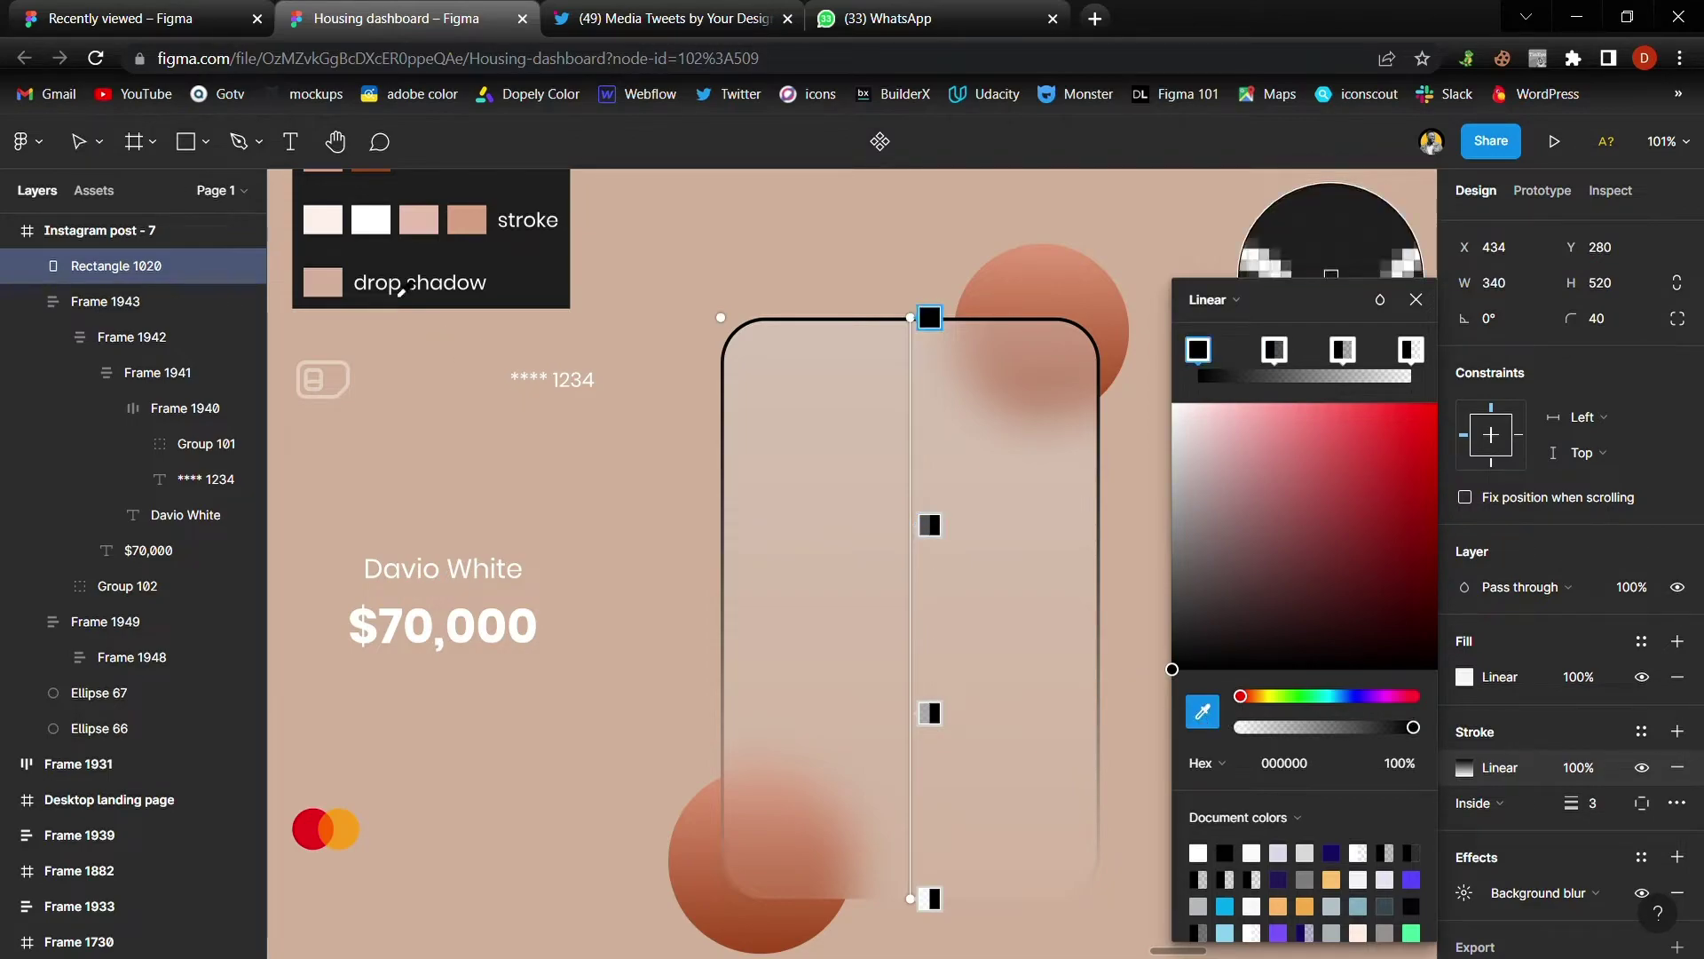
pyautogui.click(324, 244)
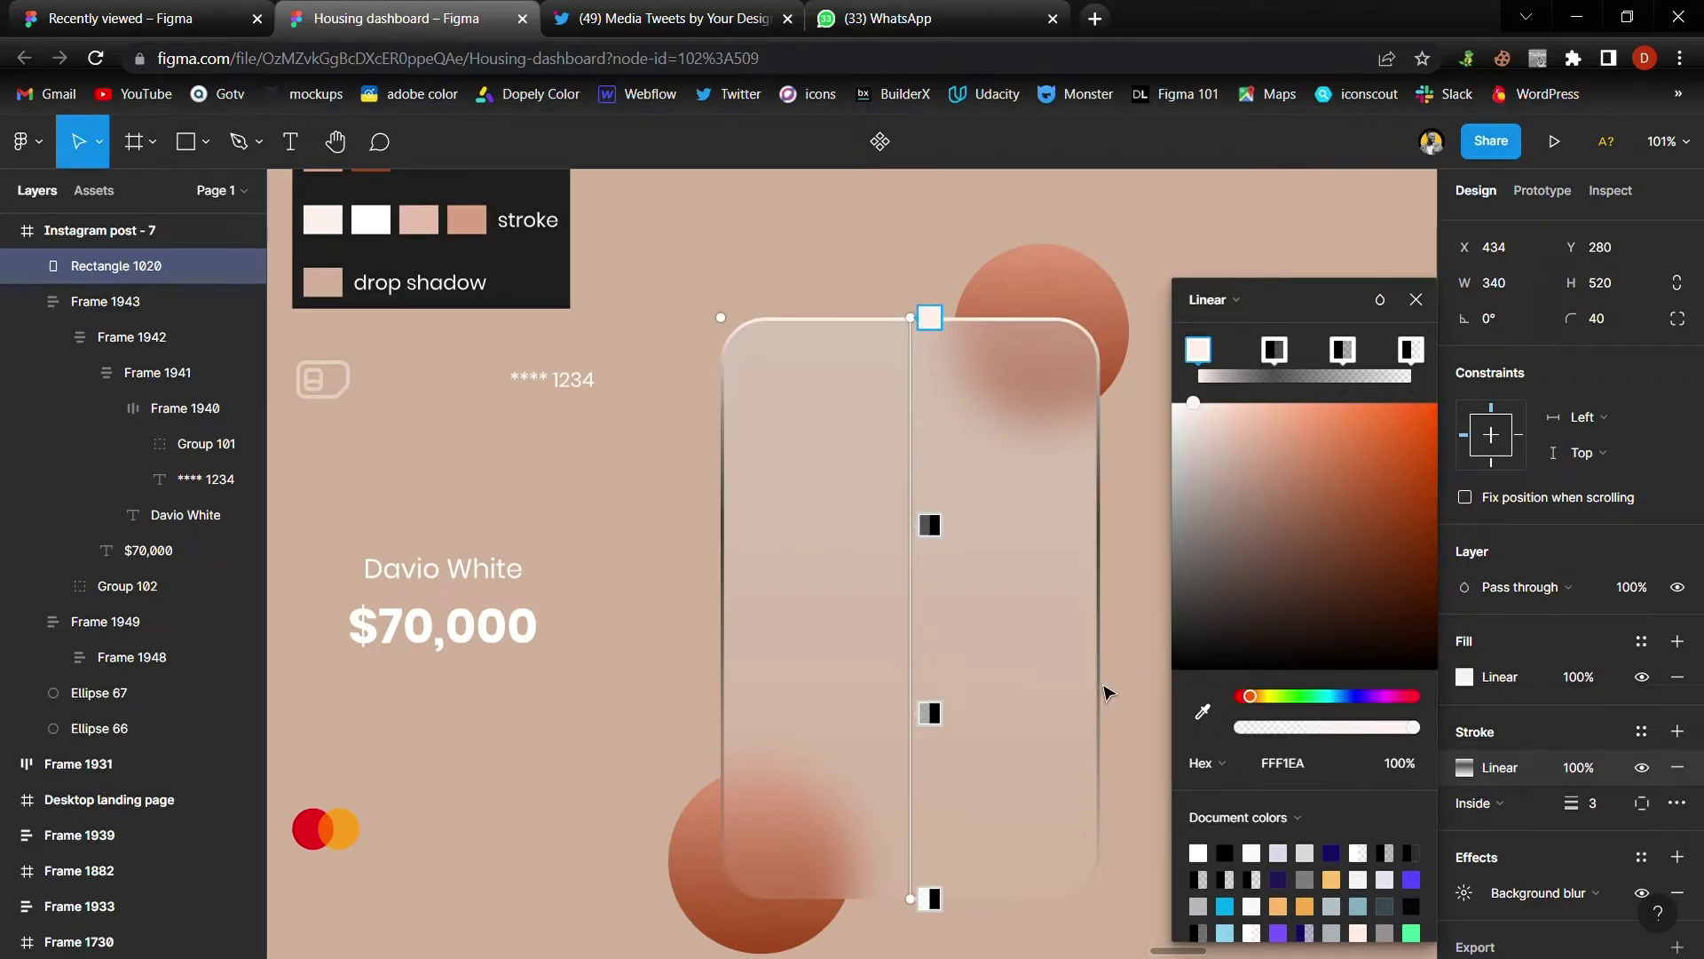
pyautogui.click(929, 525)
pyautogui.click(1203, 711)
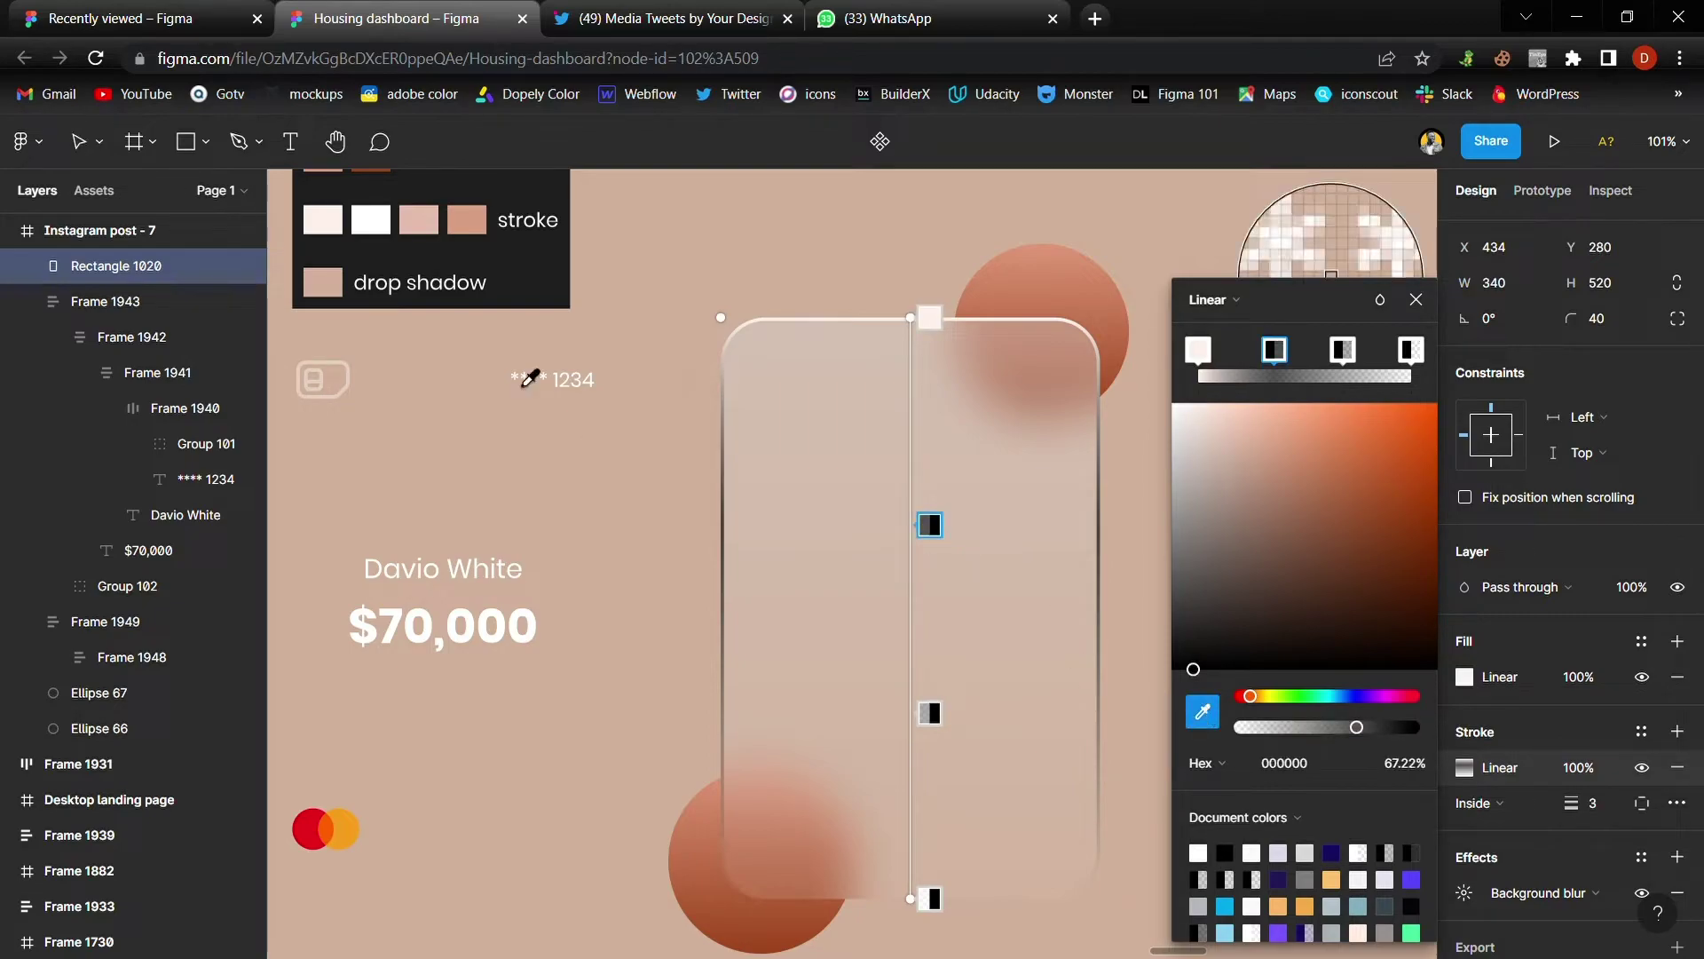
pyautogui.click(388, 228)
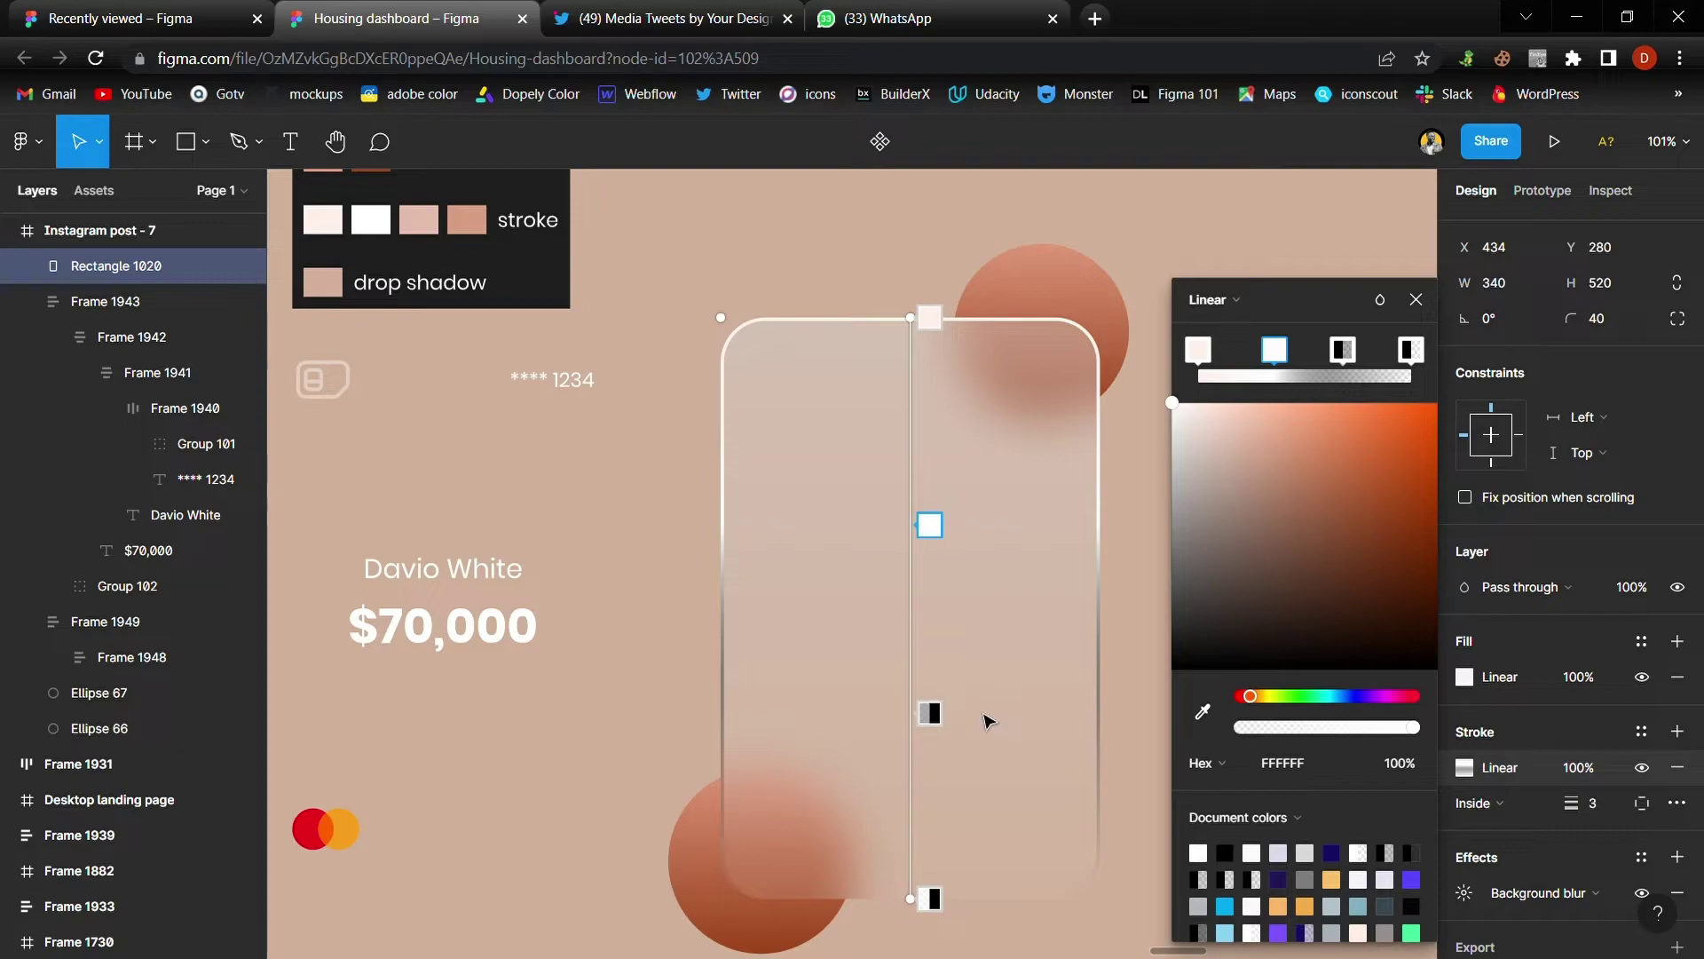
pyautogui.click(930, 713)
pyautogui.click(1203, 711)
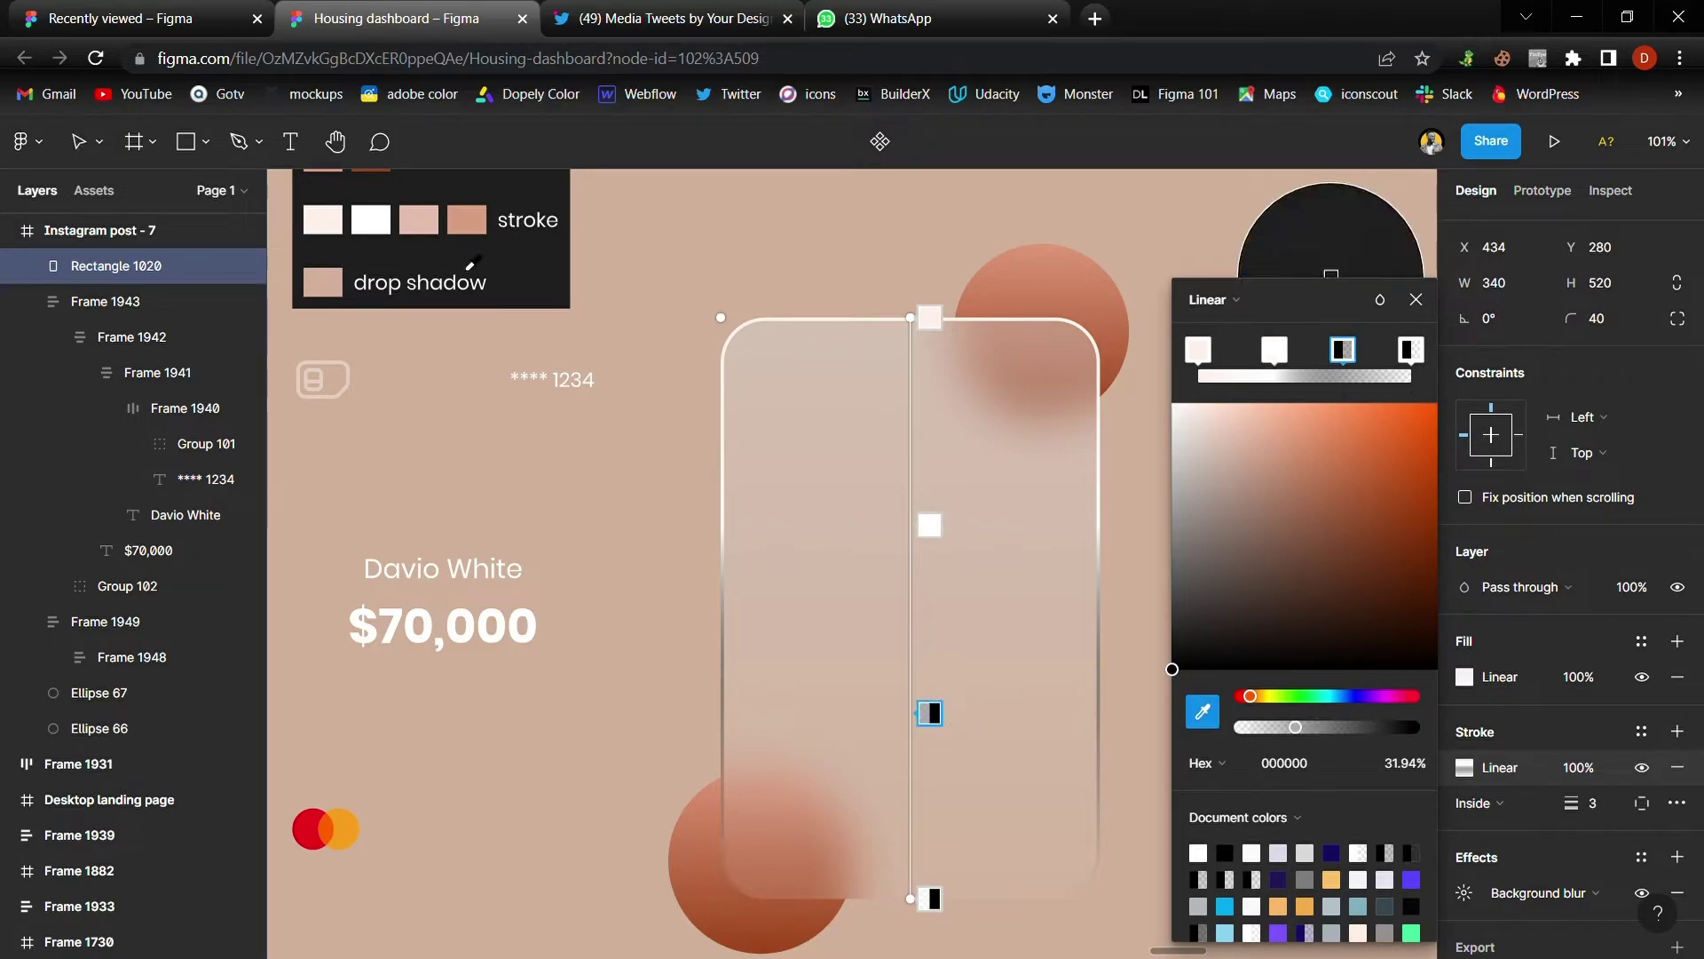
pyautogui.click(419, 220)
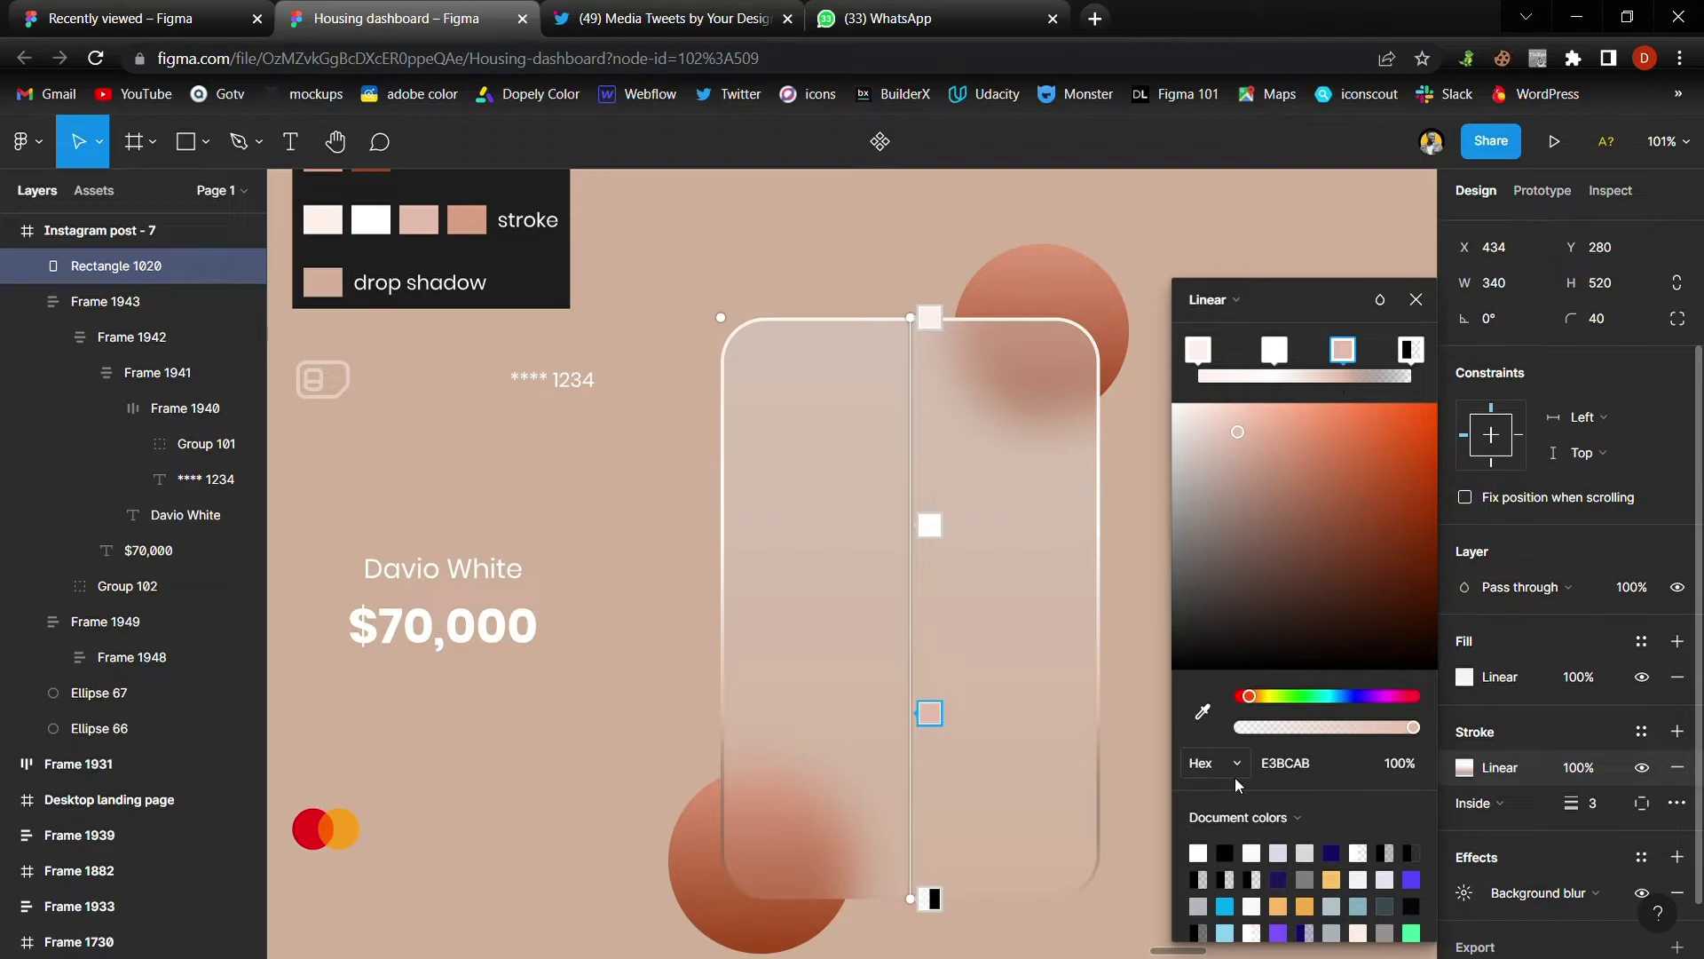
pyautogui.click(934, 901)
pyautogui.click(1202, 712)
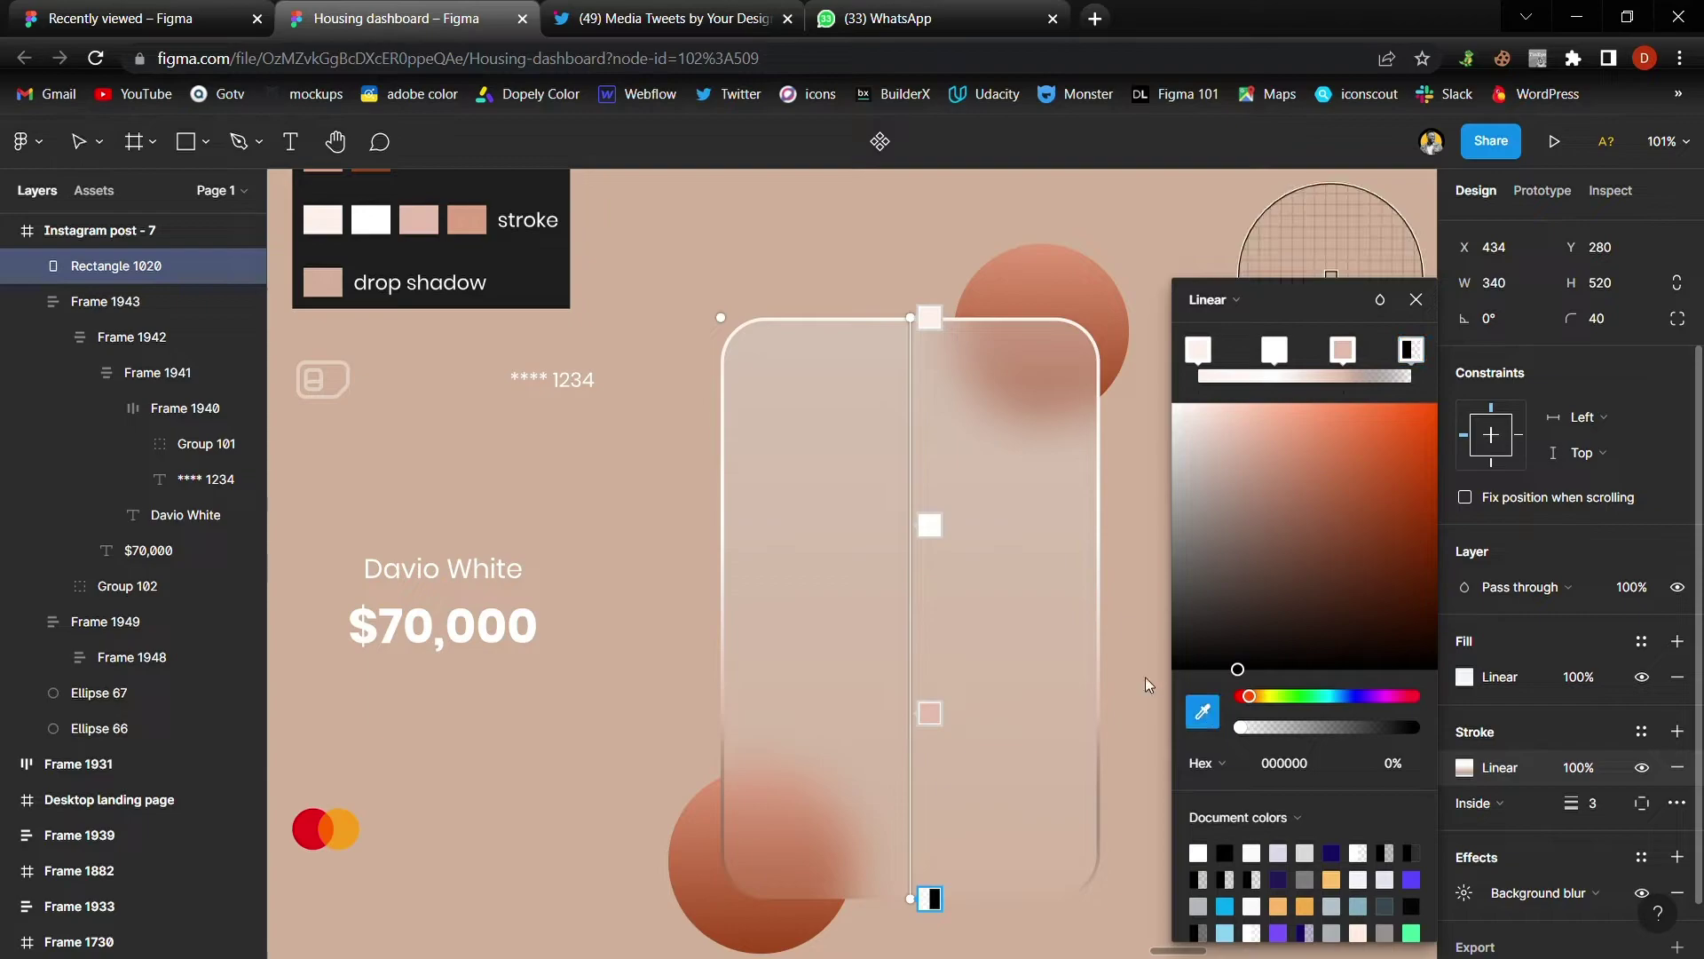
pyautogui.click(488, 242)
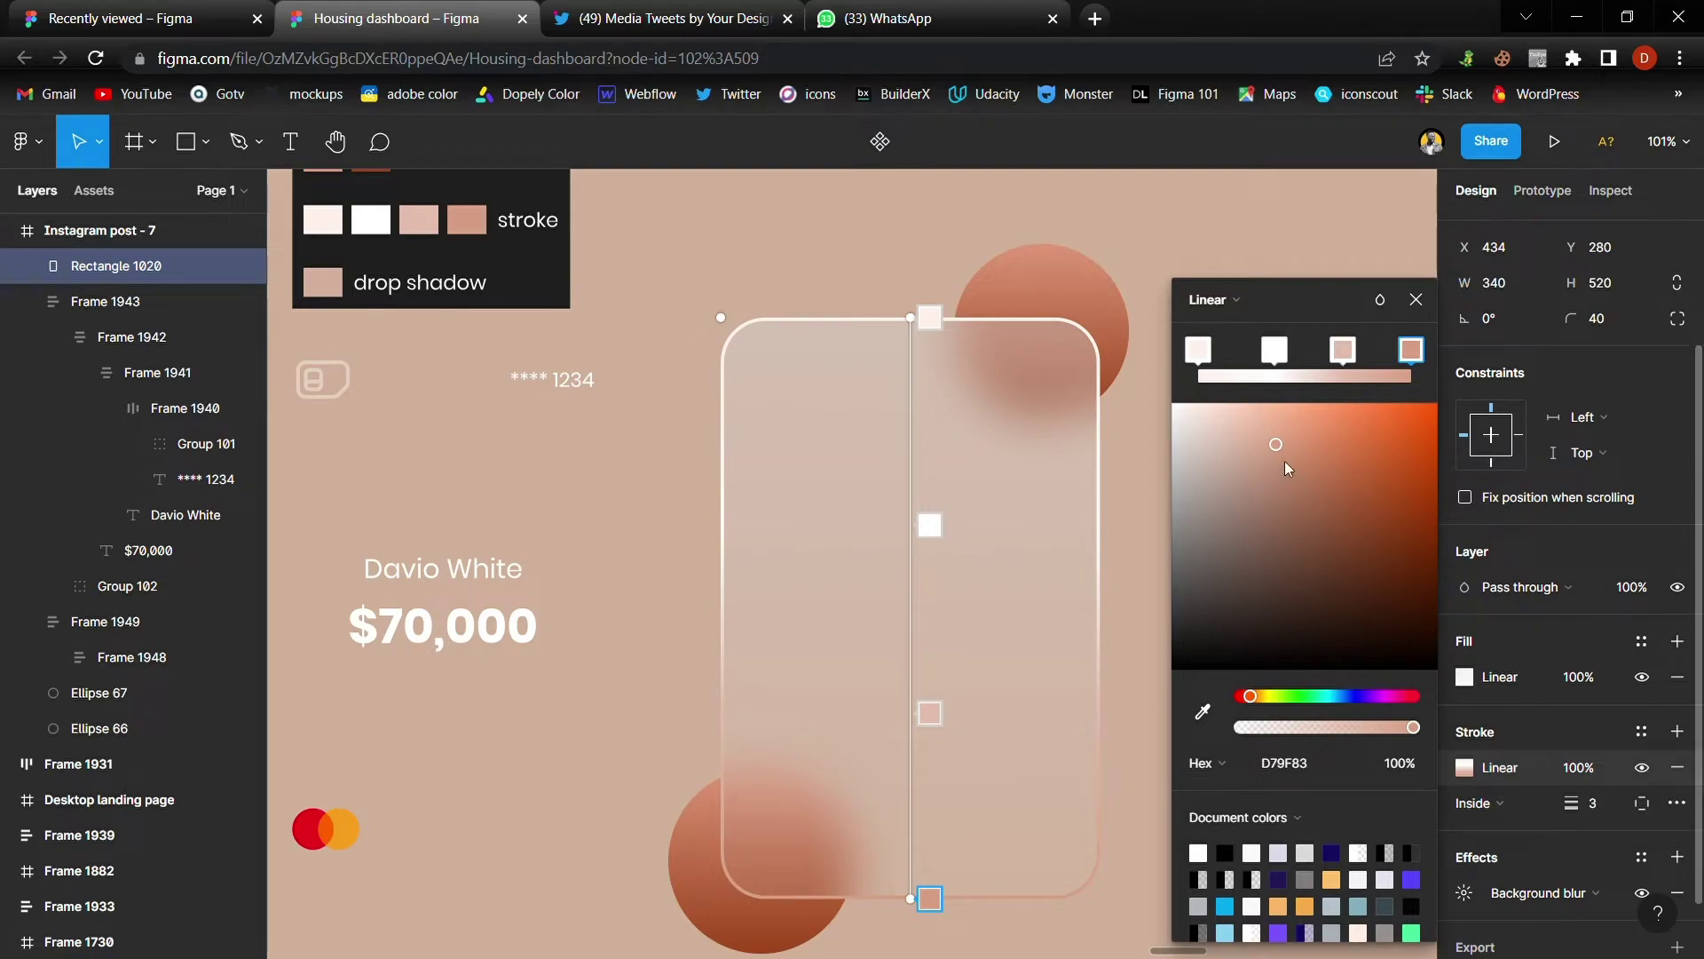
pyautogui.click(1415, 298)
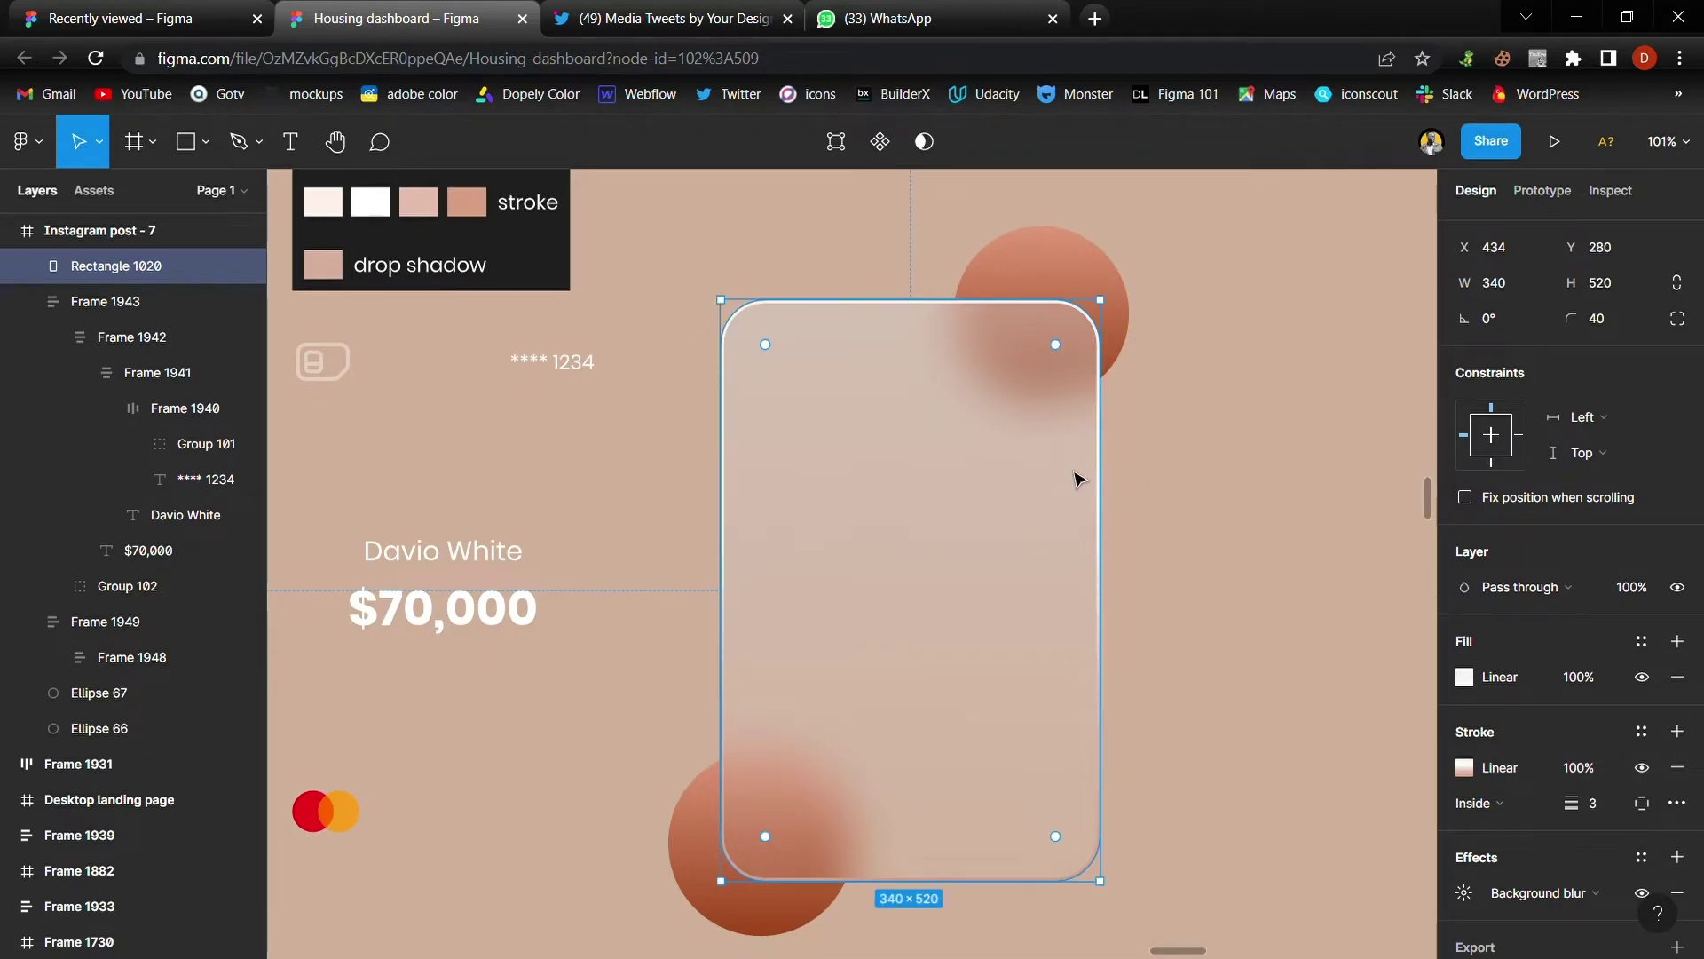
pyautogui.scroll(-2, 1077, 474)
pyautogui.click(1230, 529)
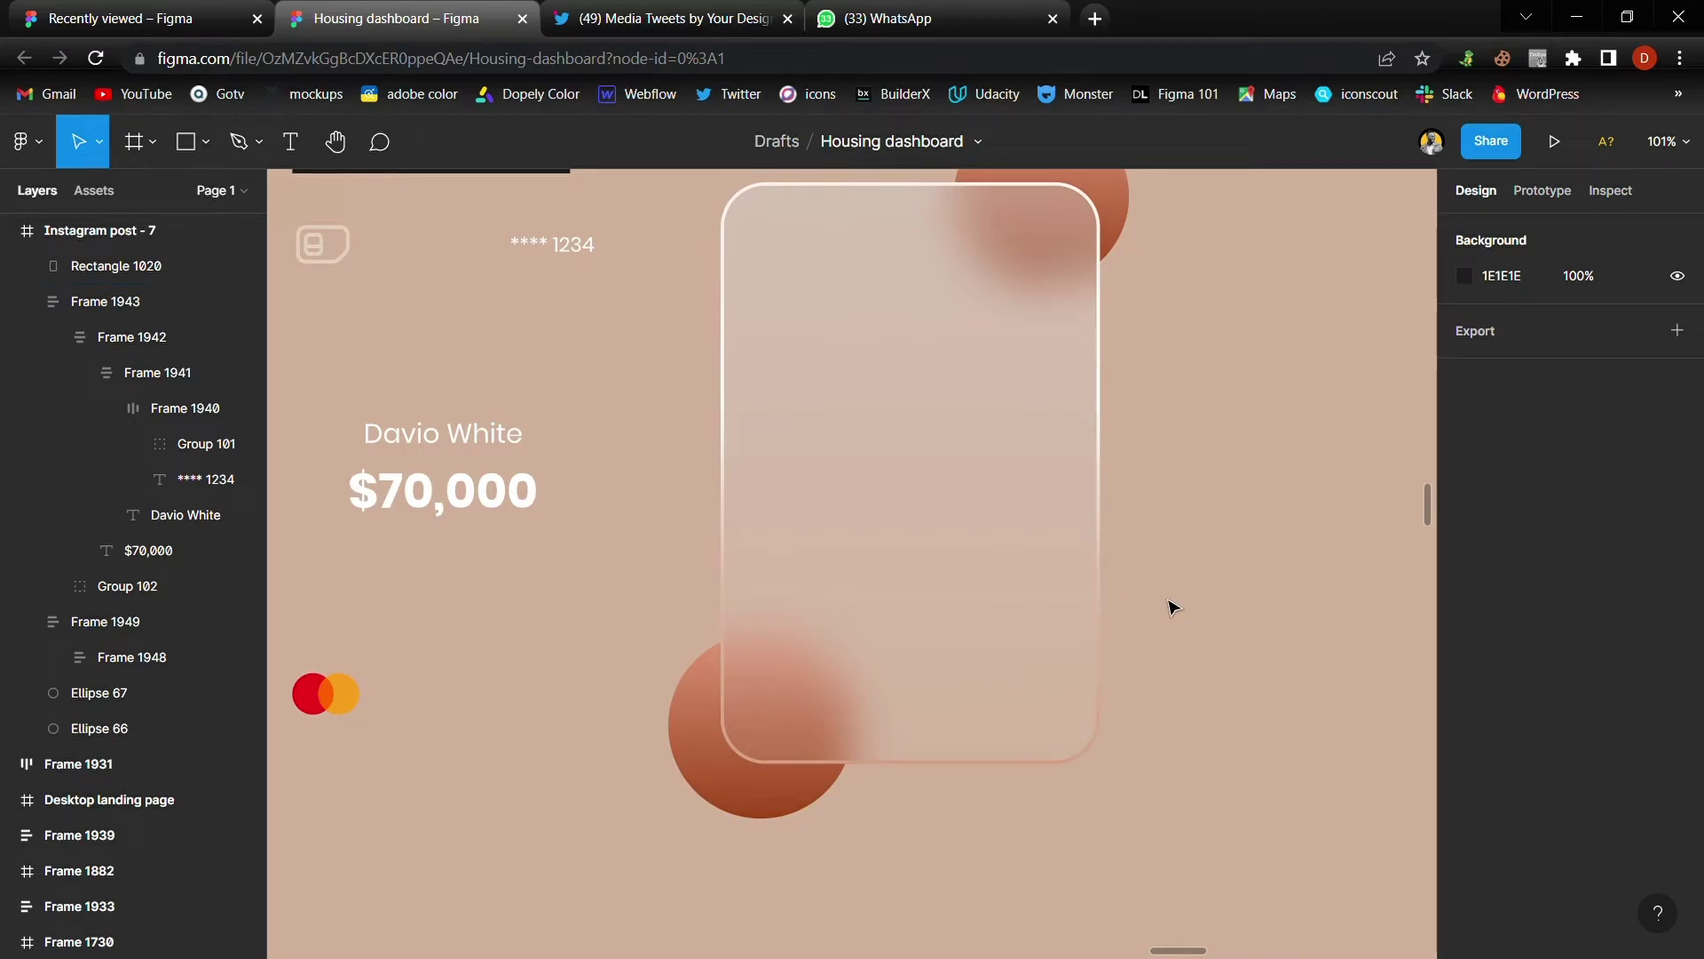
pyautogui.scroll(1, 1186, 616)
pyautogui.scroll(1, 1185, 617)
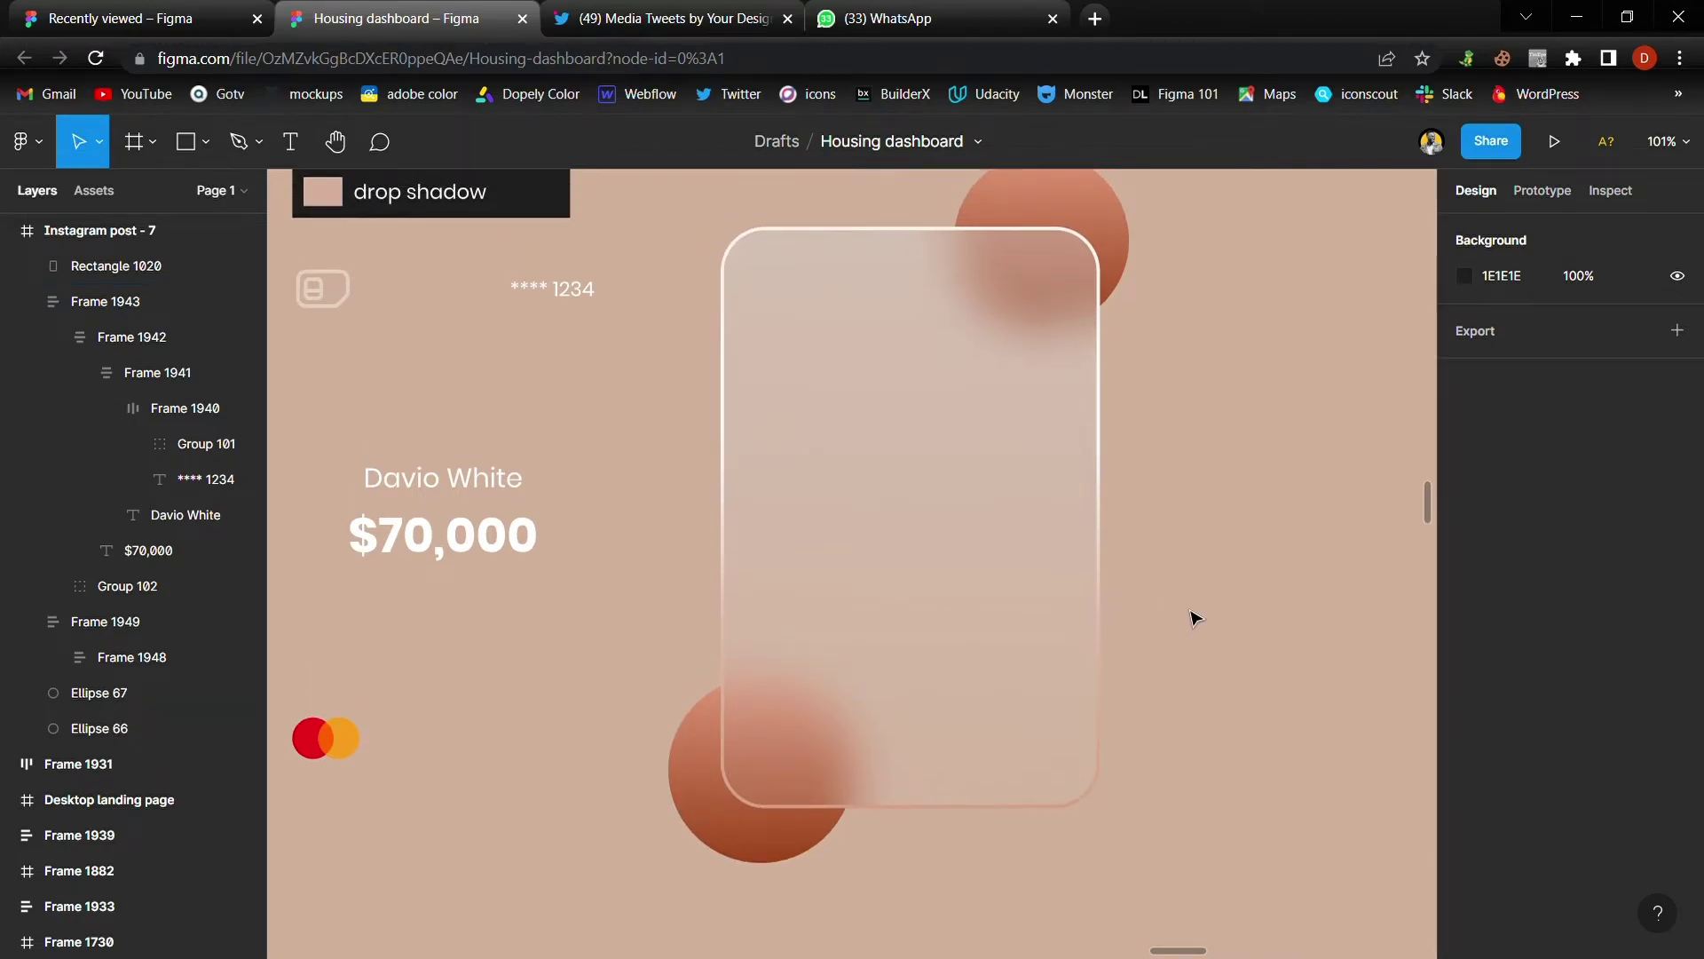
pyautogui.scroll(1, 1185, 617)
pyautogui.scroll(1, 1186, 616)
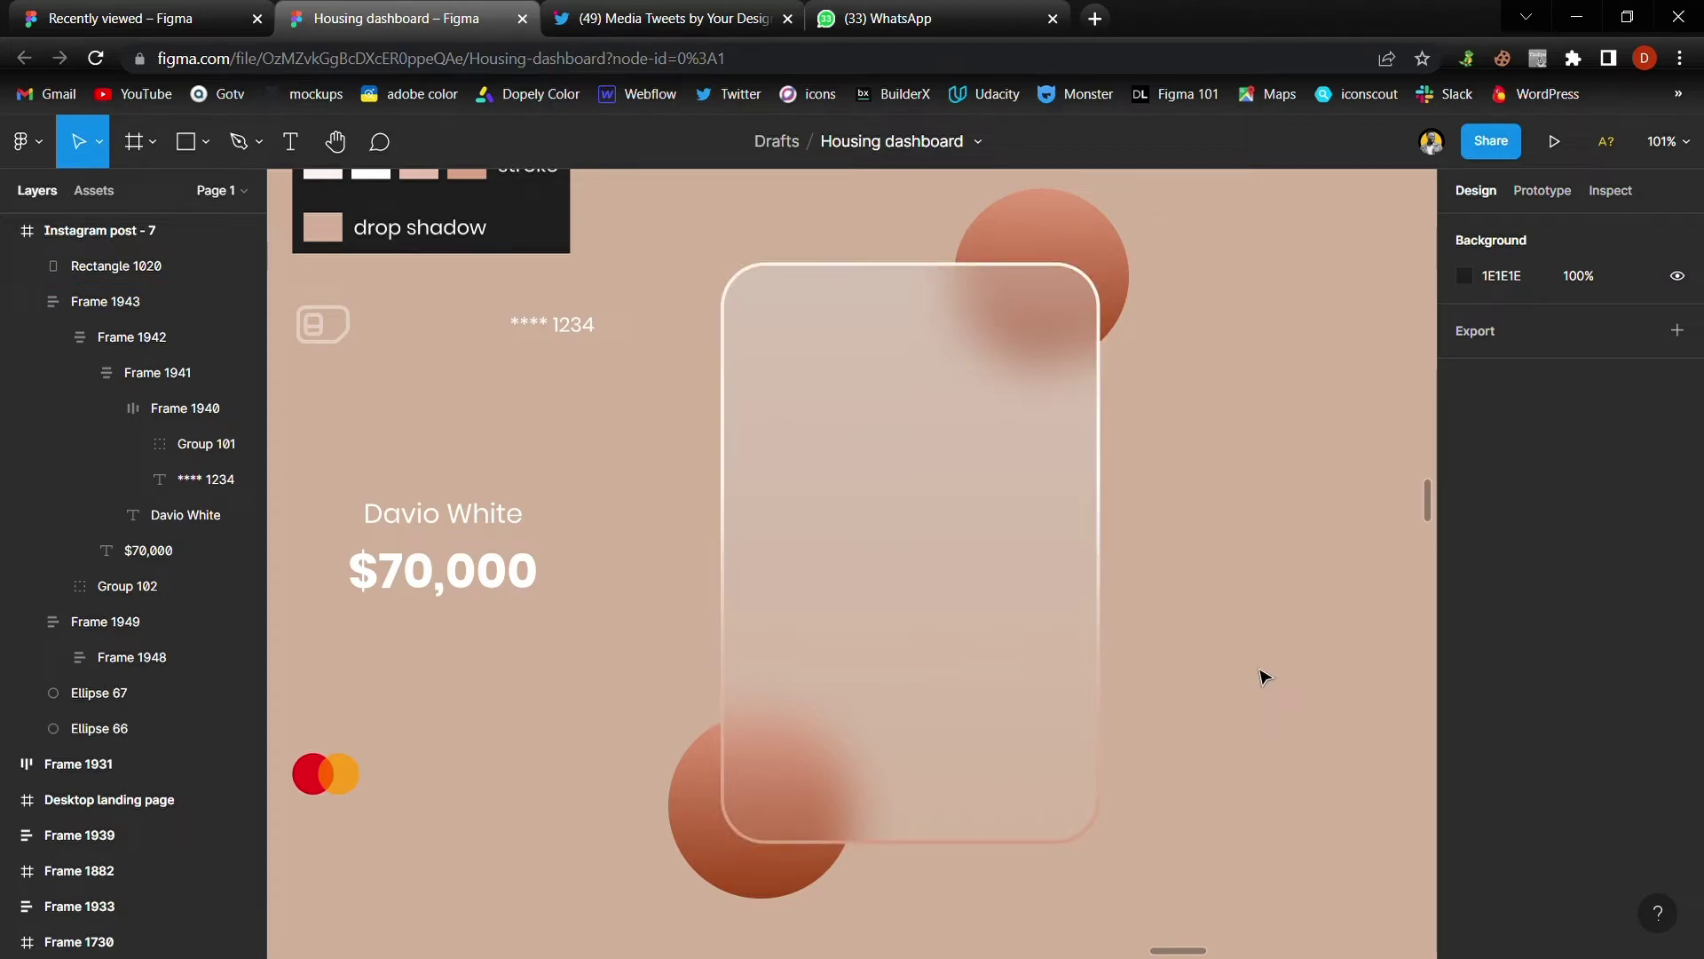
pyautogui.click(940, 540)
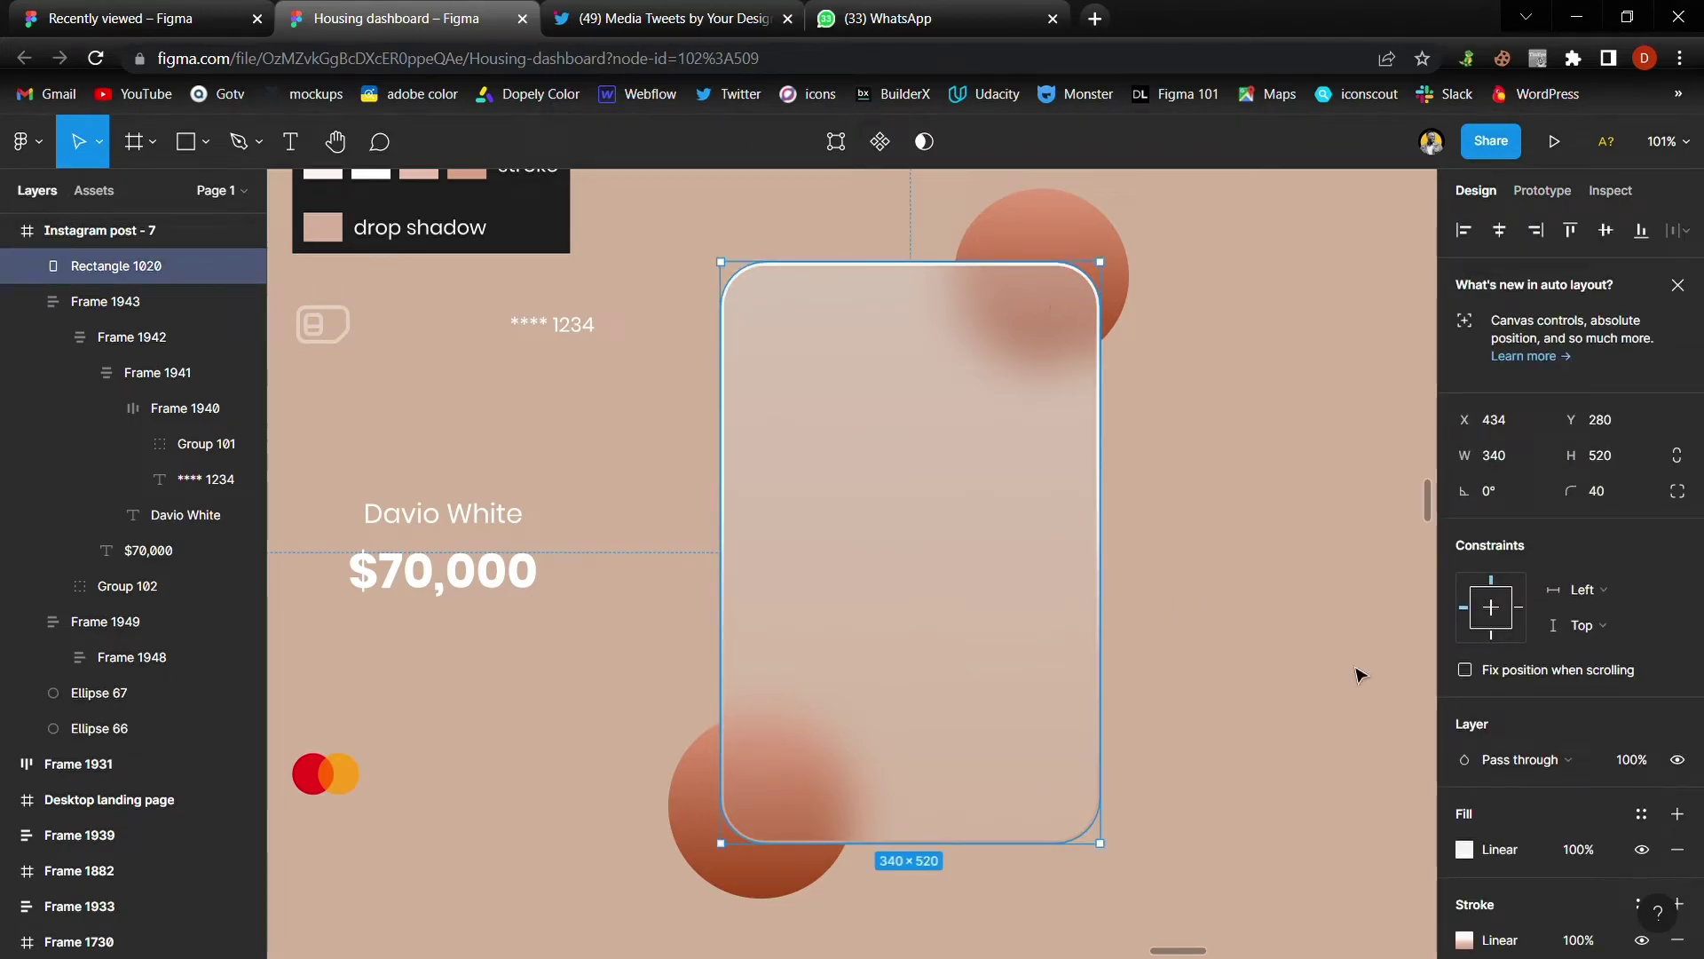
pyautogui.scroll(-3, 1529, 845)
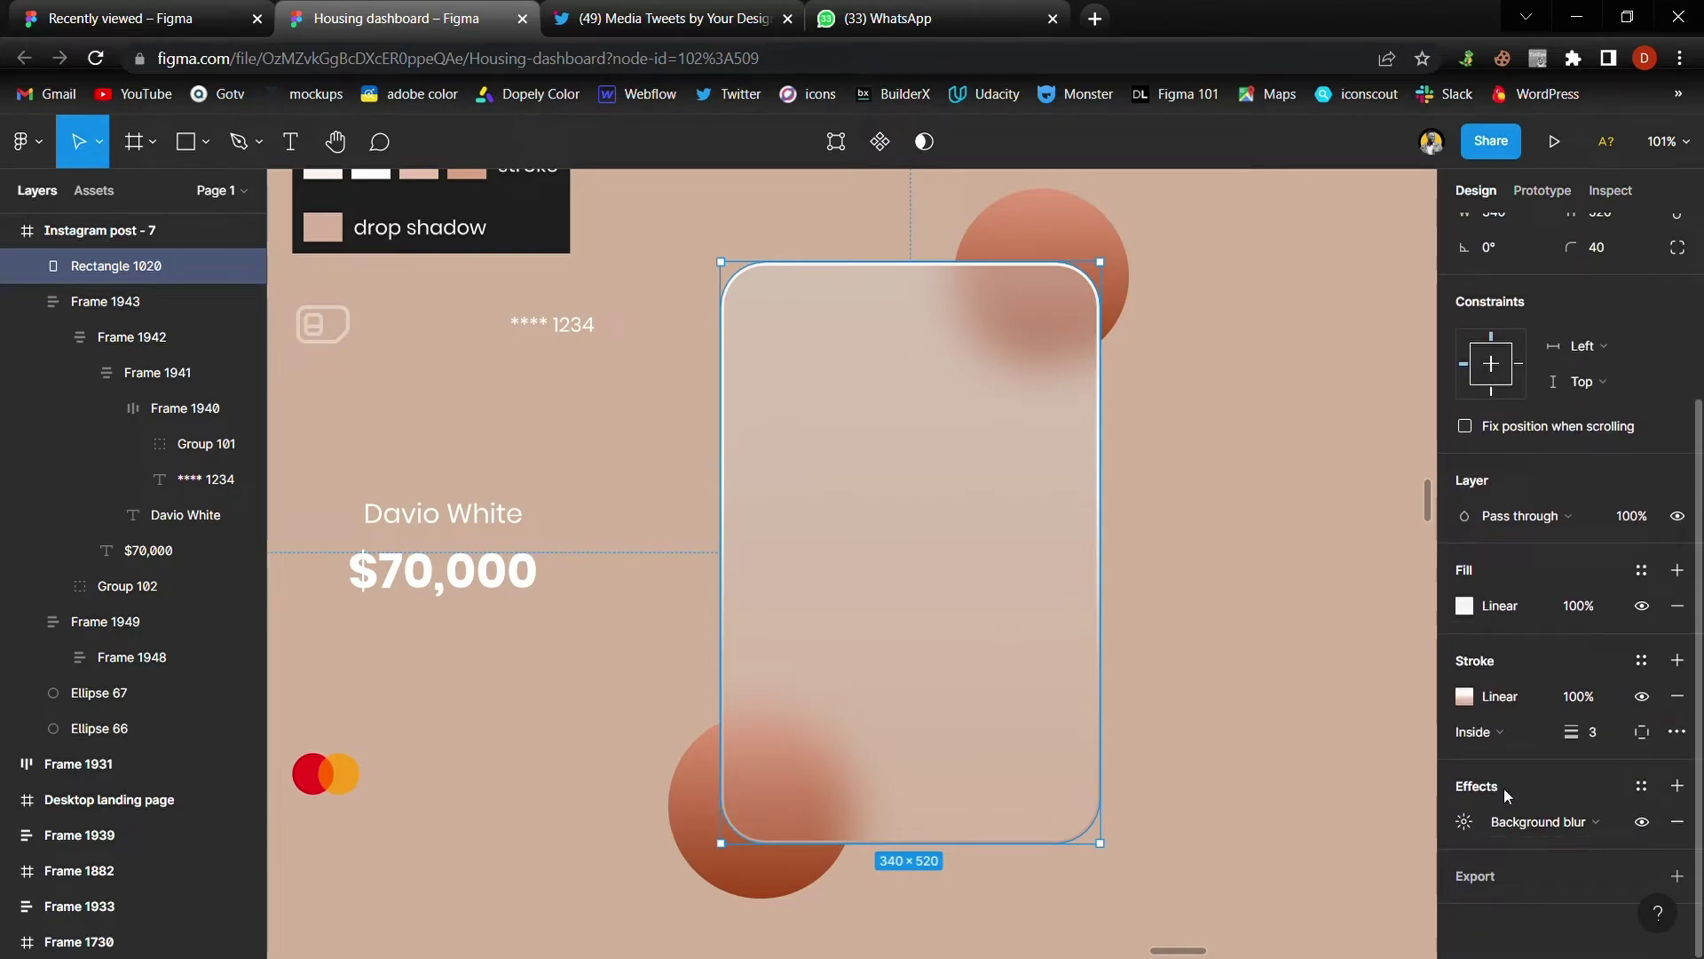
# Step: Add a drop shadow coloured with the beige D4AF9C swatch
pyautogui.click(1677, 786)
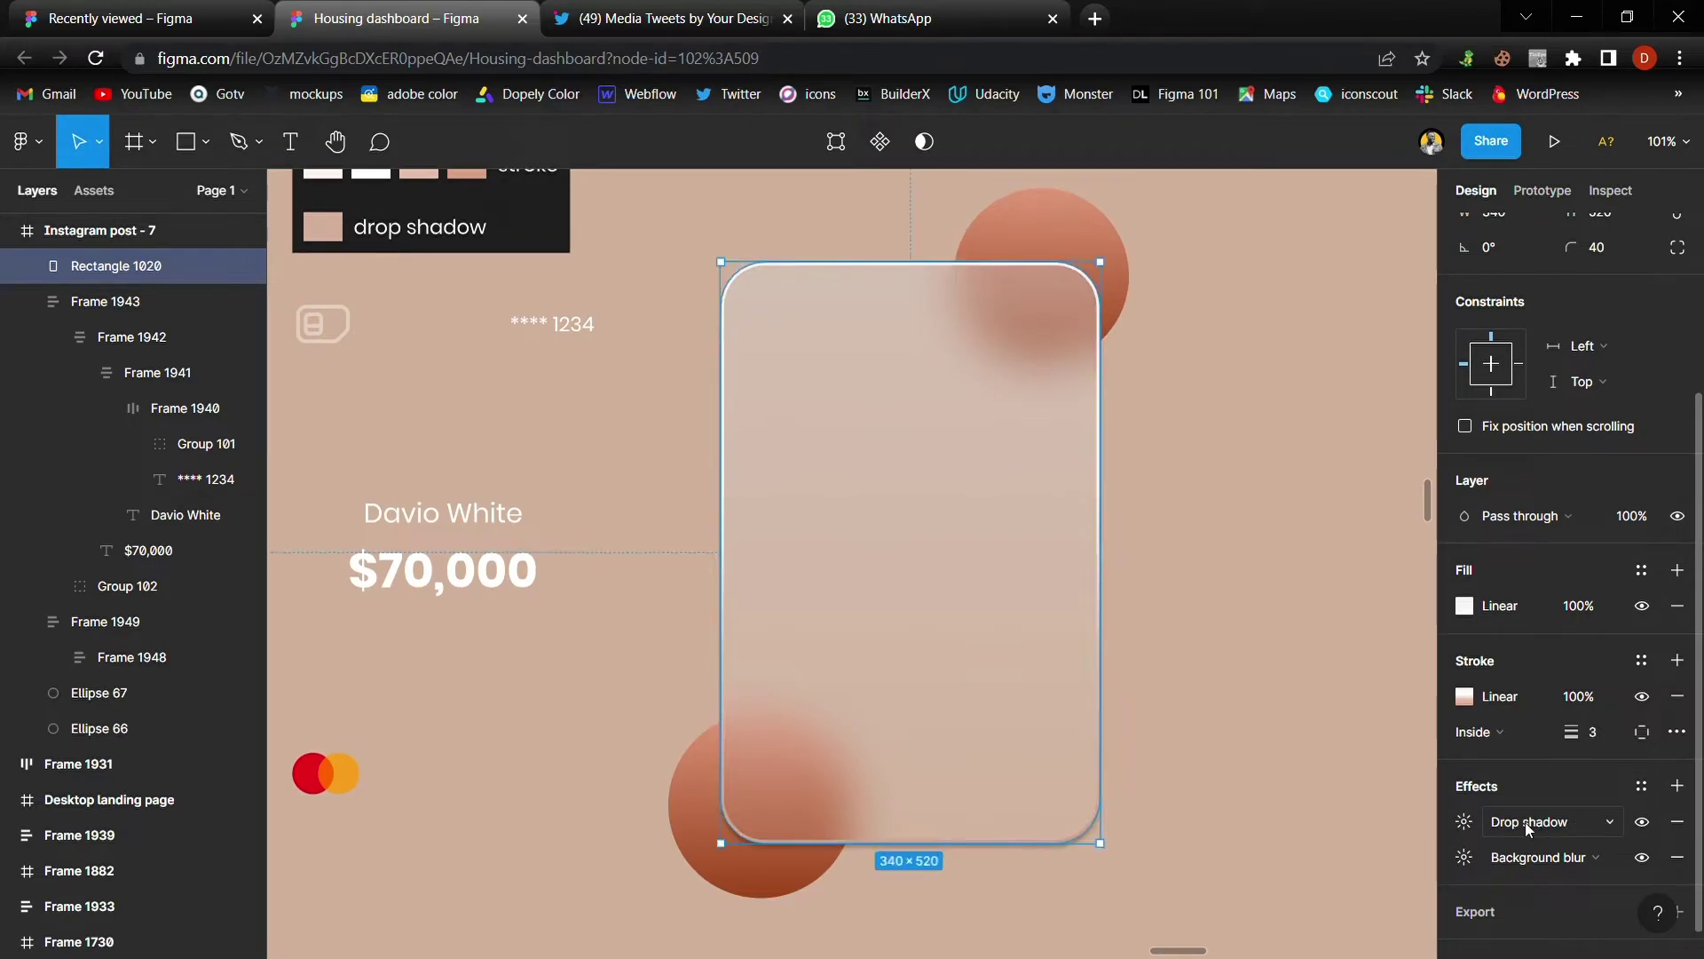
pyautogui.click(1464, 821)
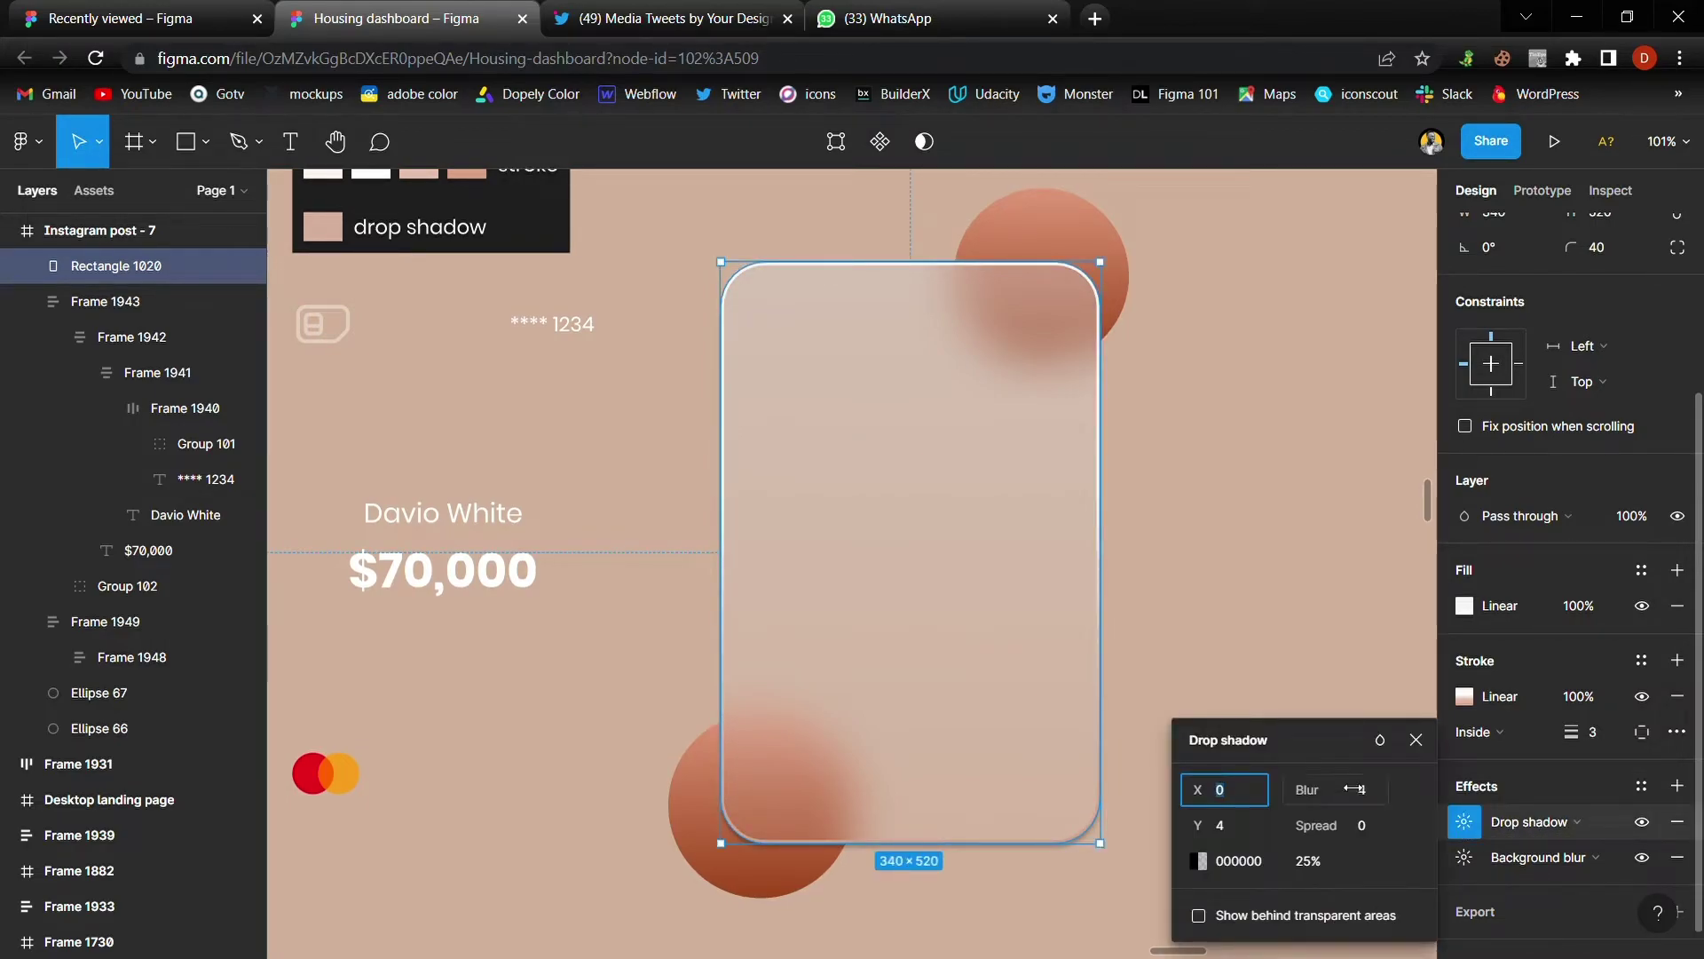
pyautogui.click(1201, 861)
pyautogui.click(936, 711)
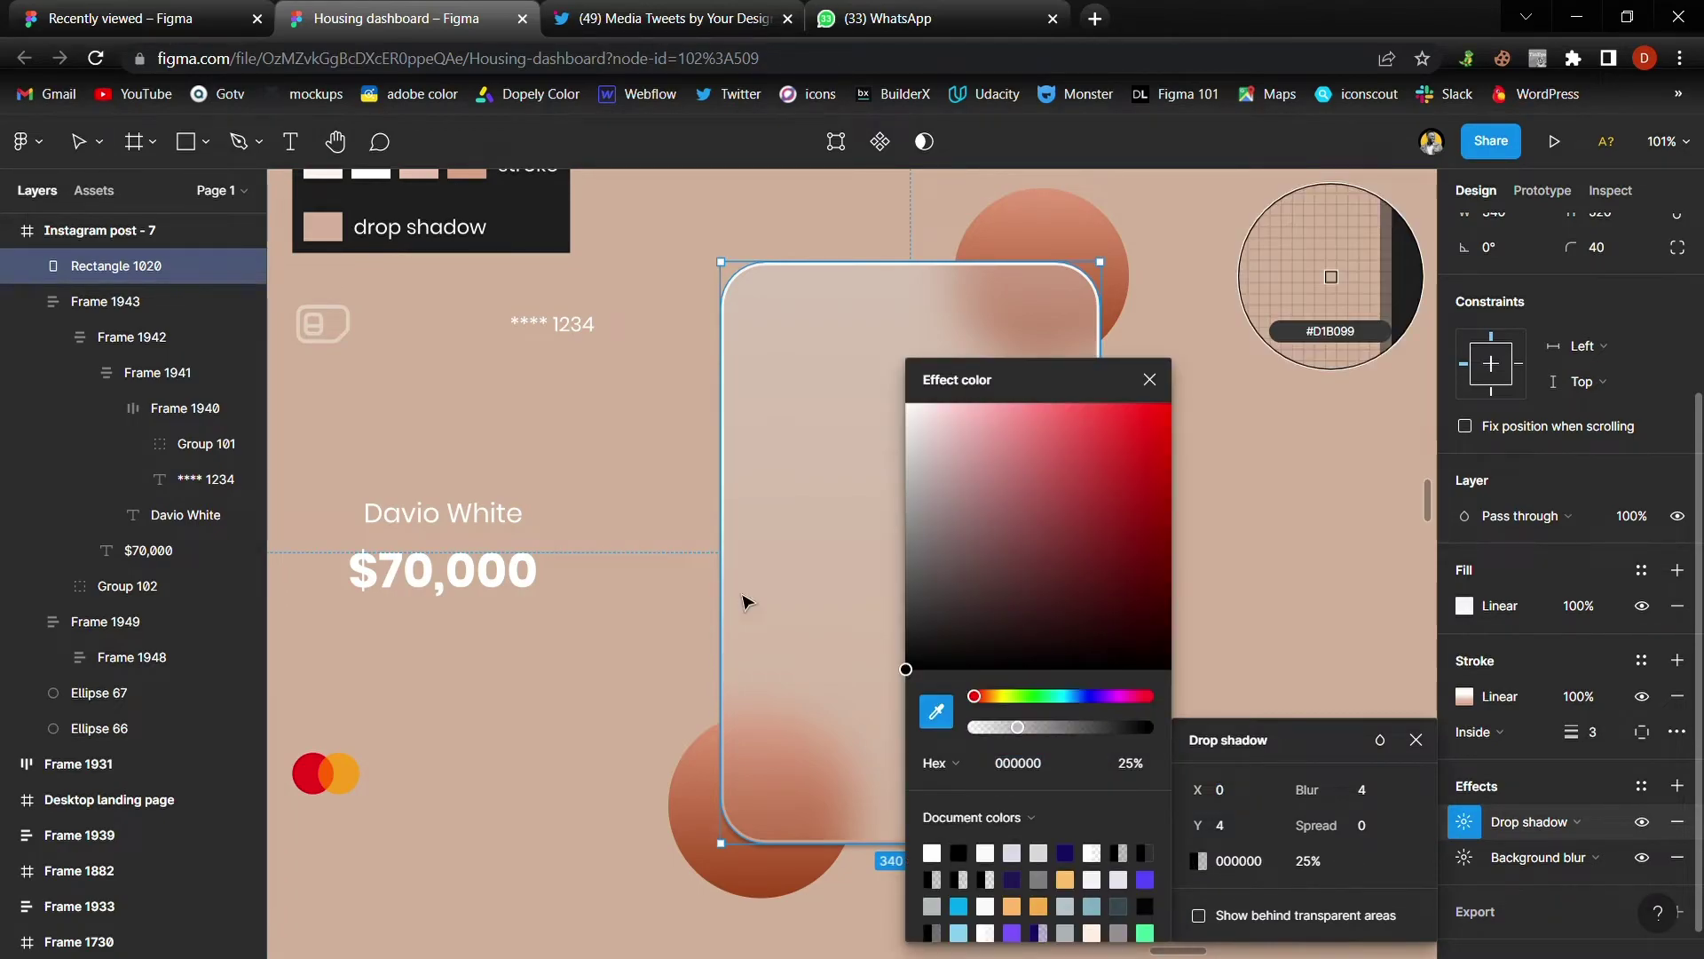
pyautogui.click(341, 247)
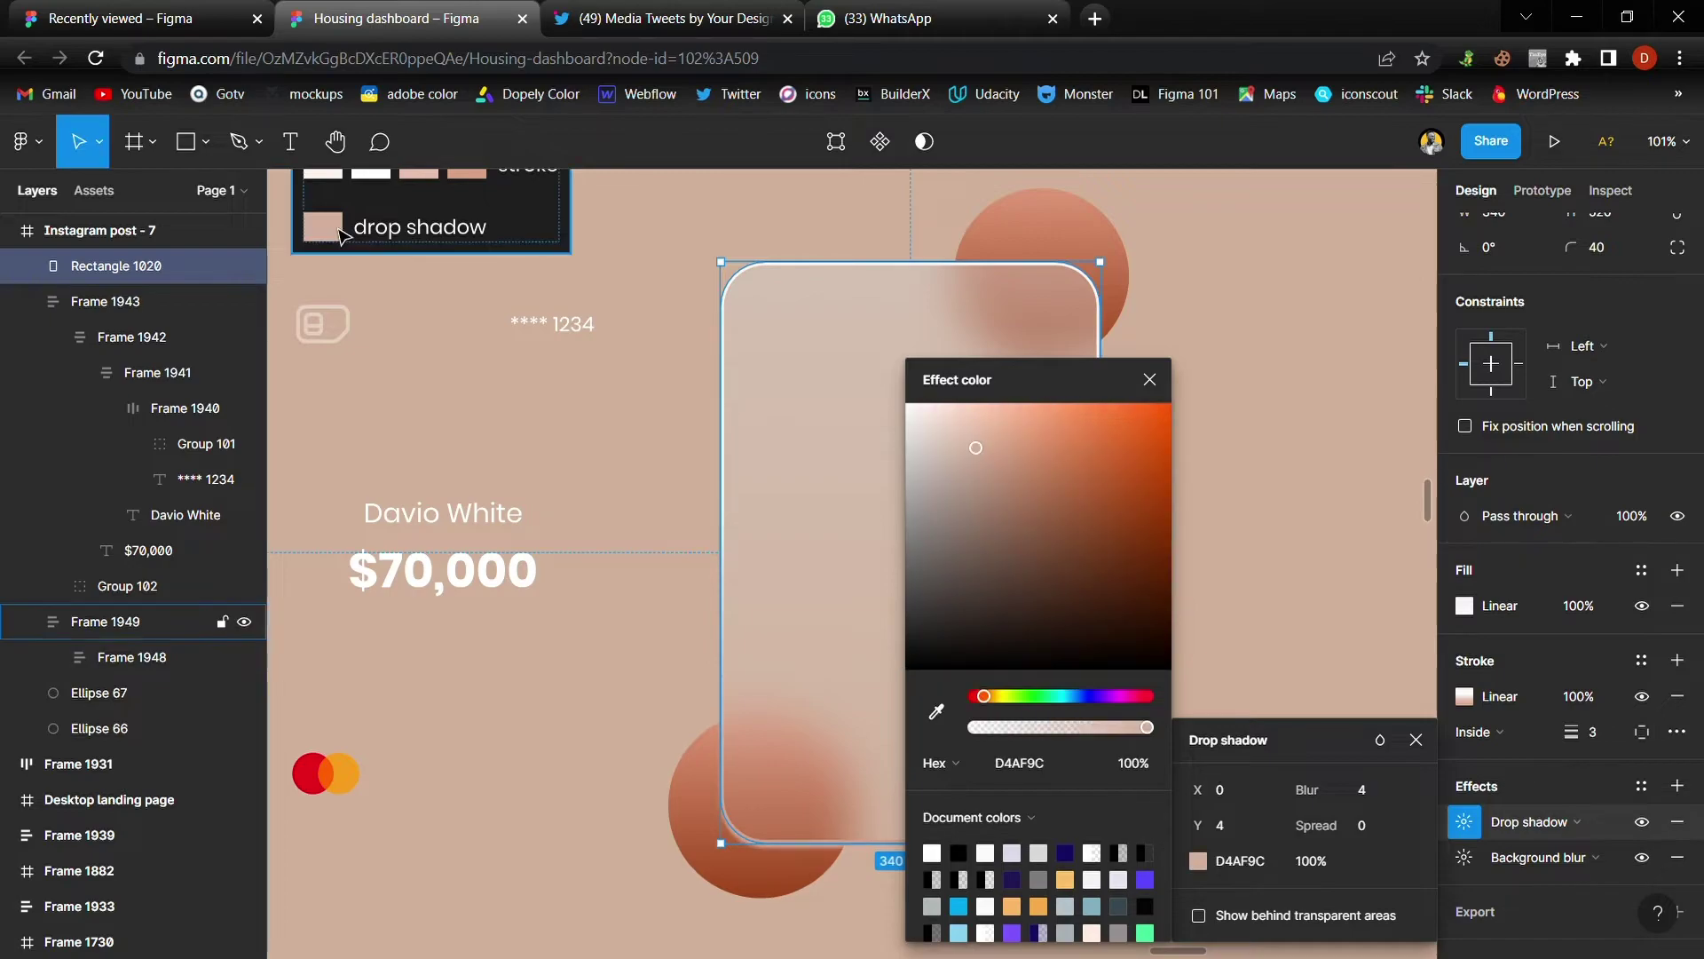
pyautogui.click(1148, 380)
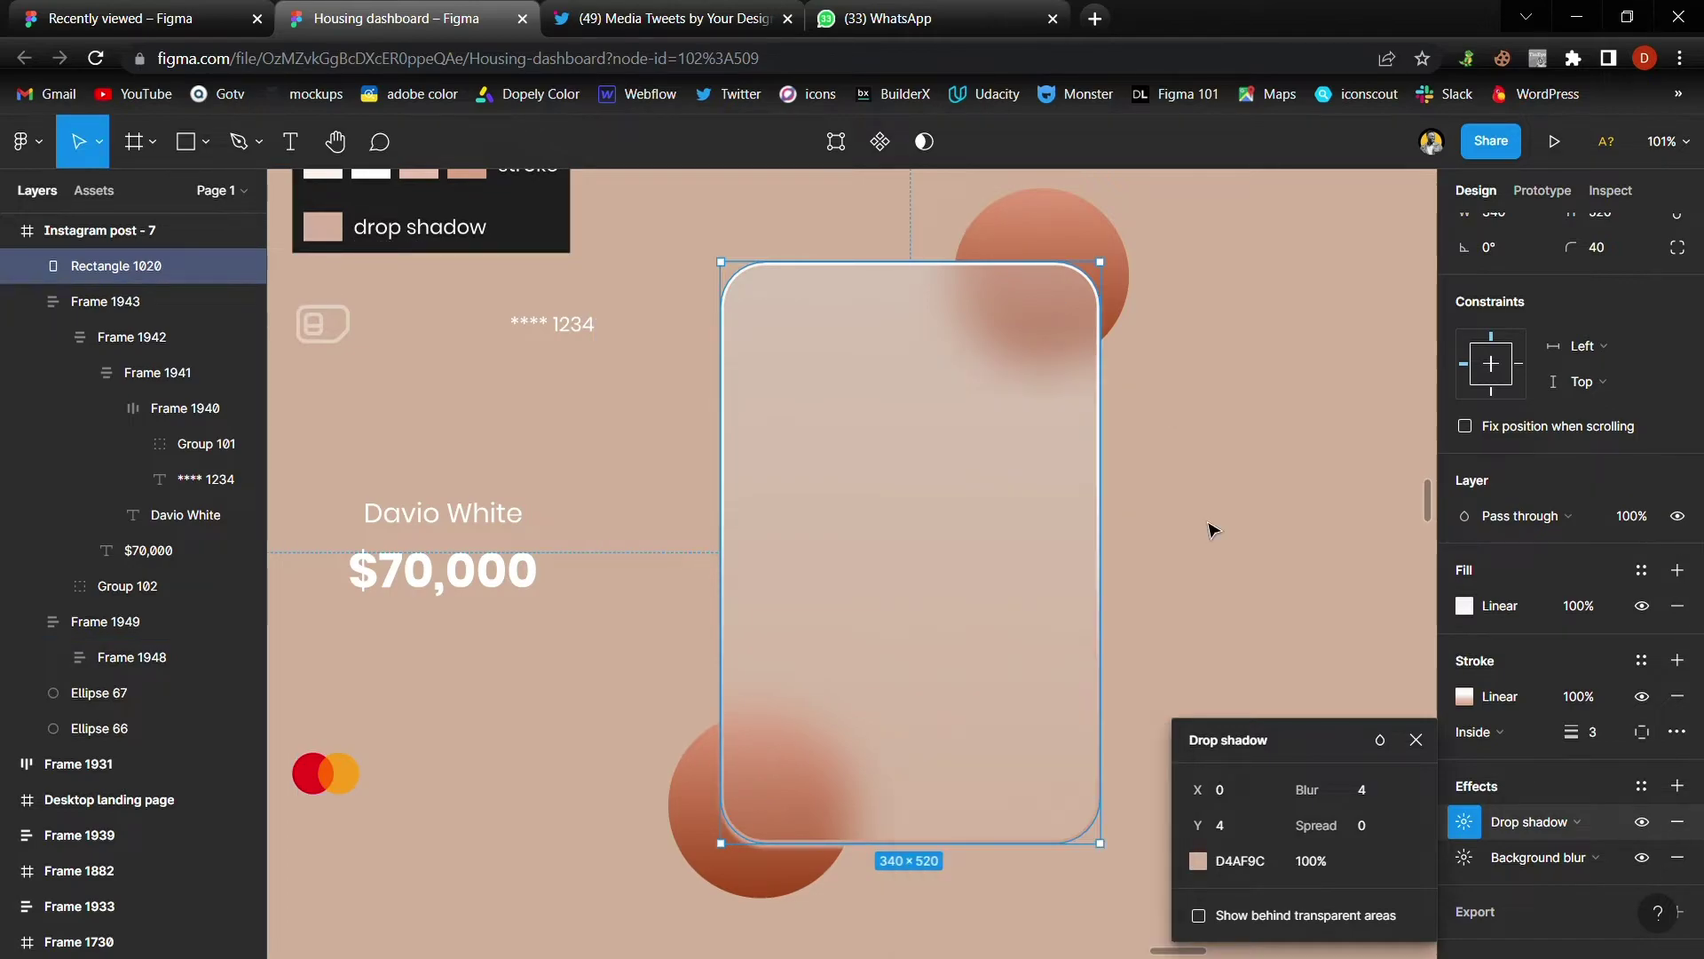
# Step: Set the drop shadow to 25% opacity, blur 24 and spread -1
pyautogui.click(1320, 866)
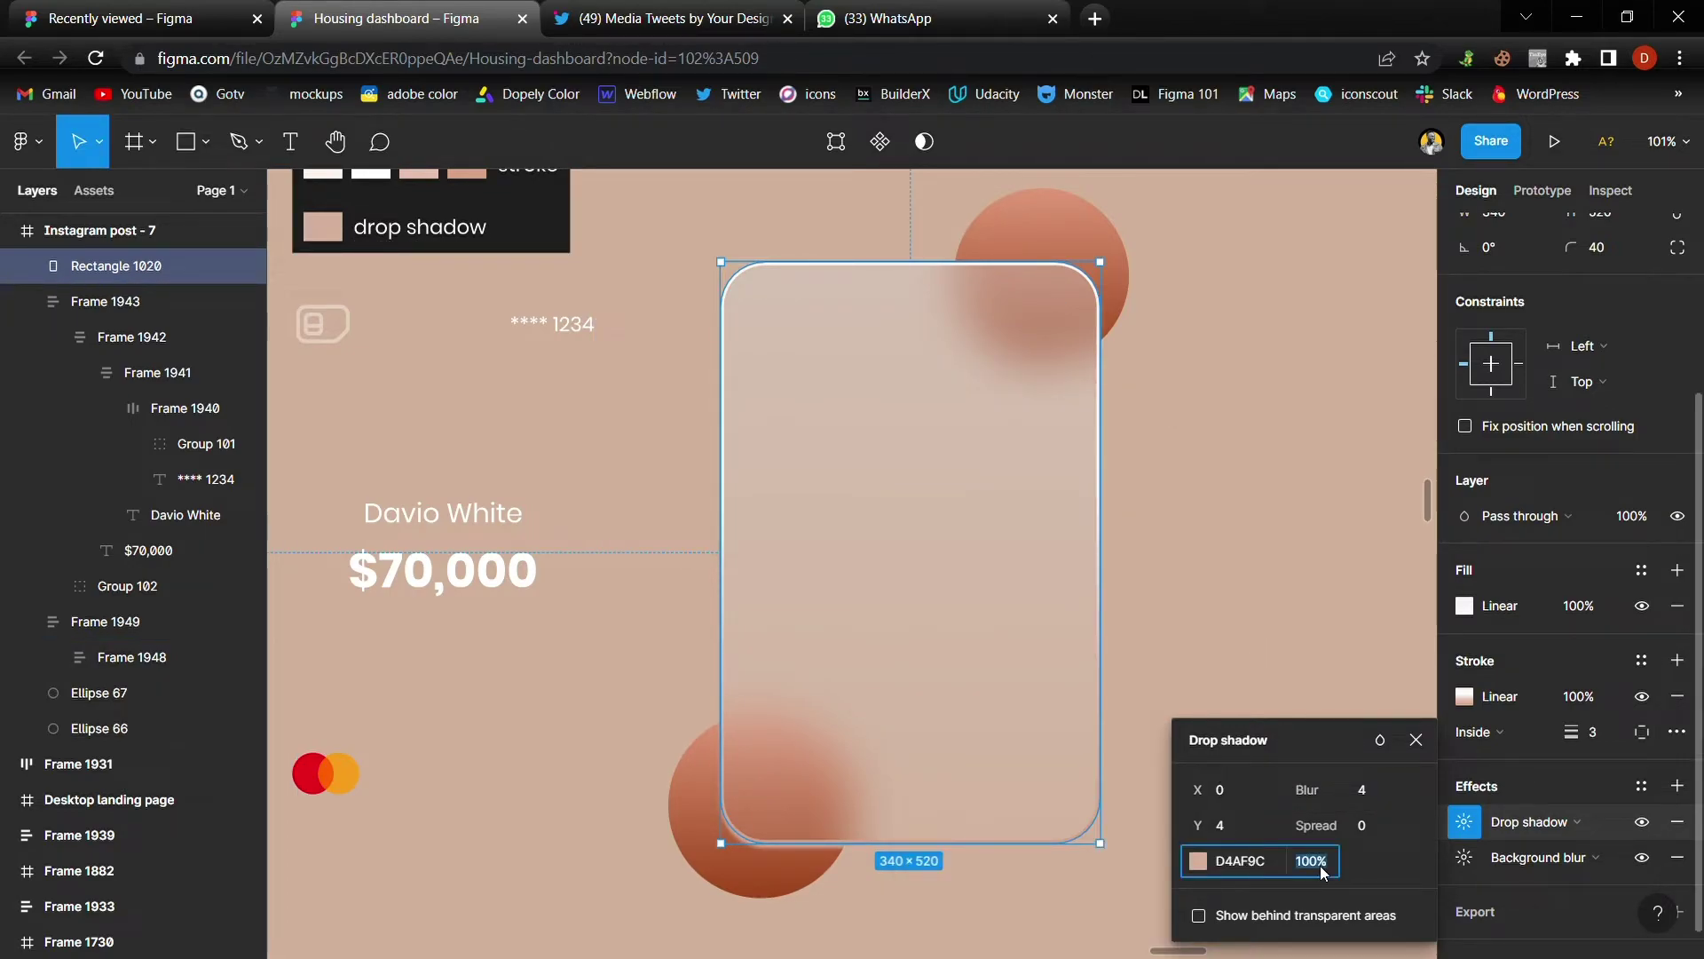
pyautogui.write('25')
pyautogui.press('Return')
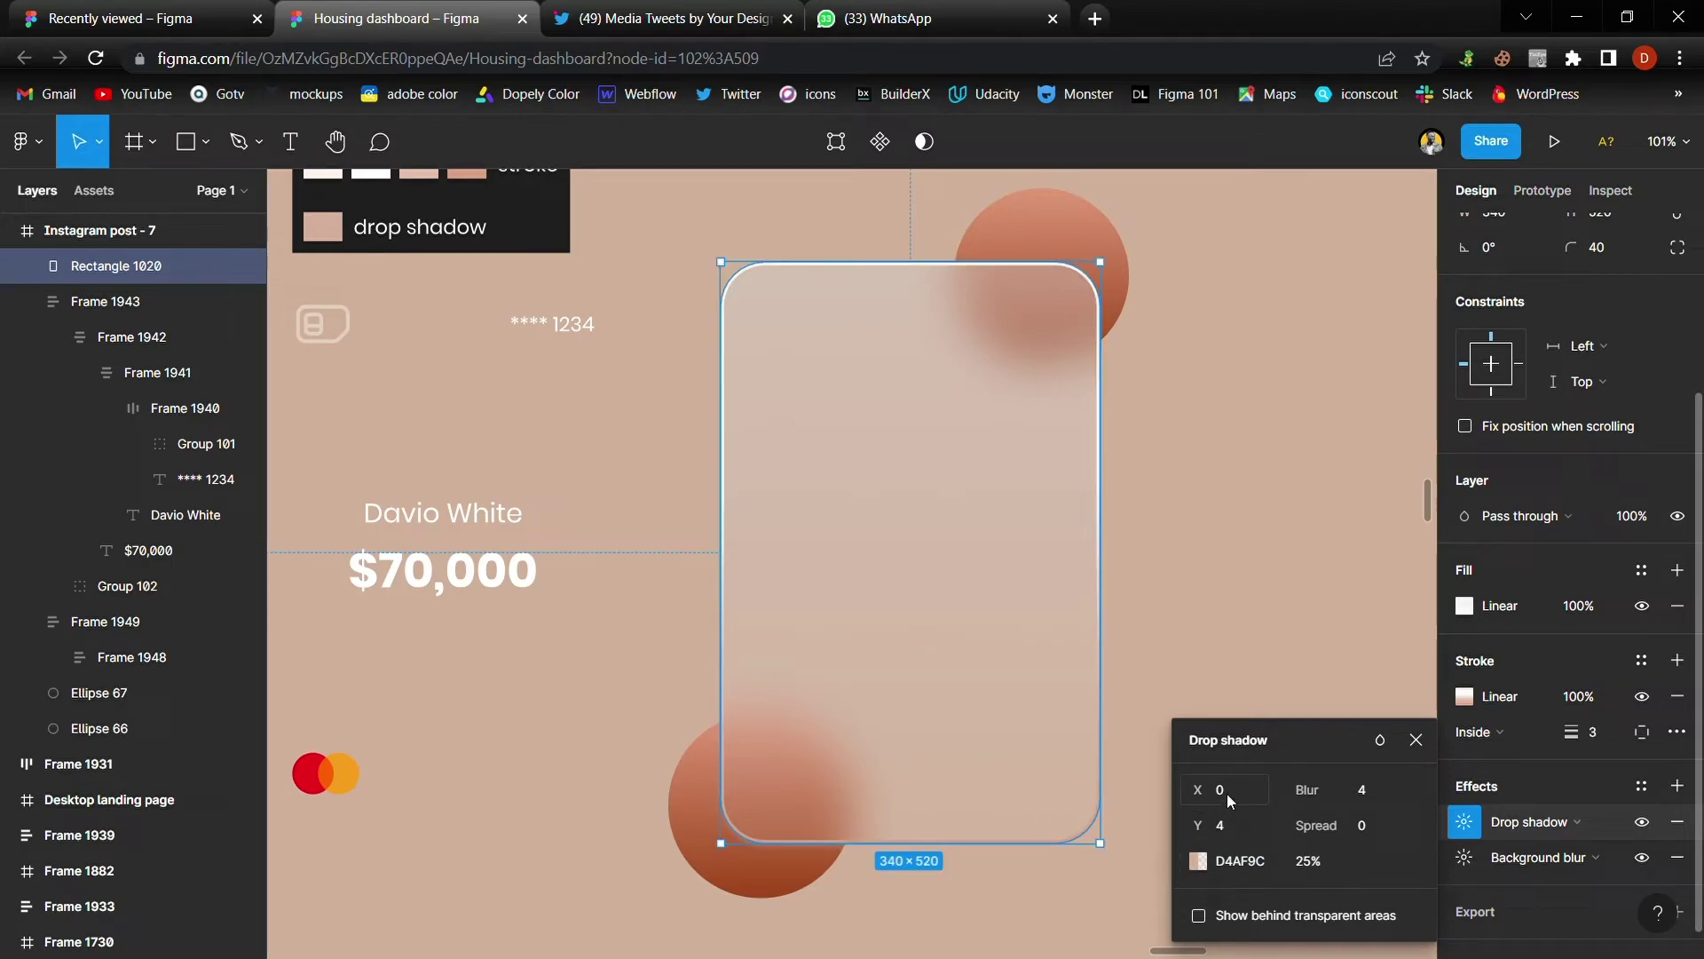
pyautogui.click(1370, 794)
pyautogui.write('2')
pyautogui.press('Return')
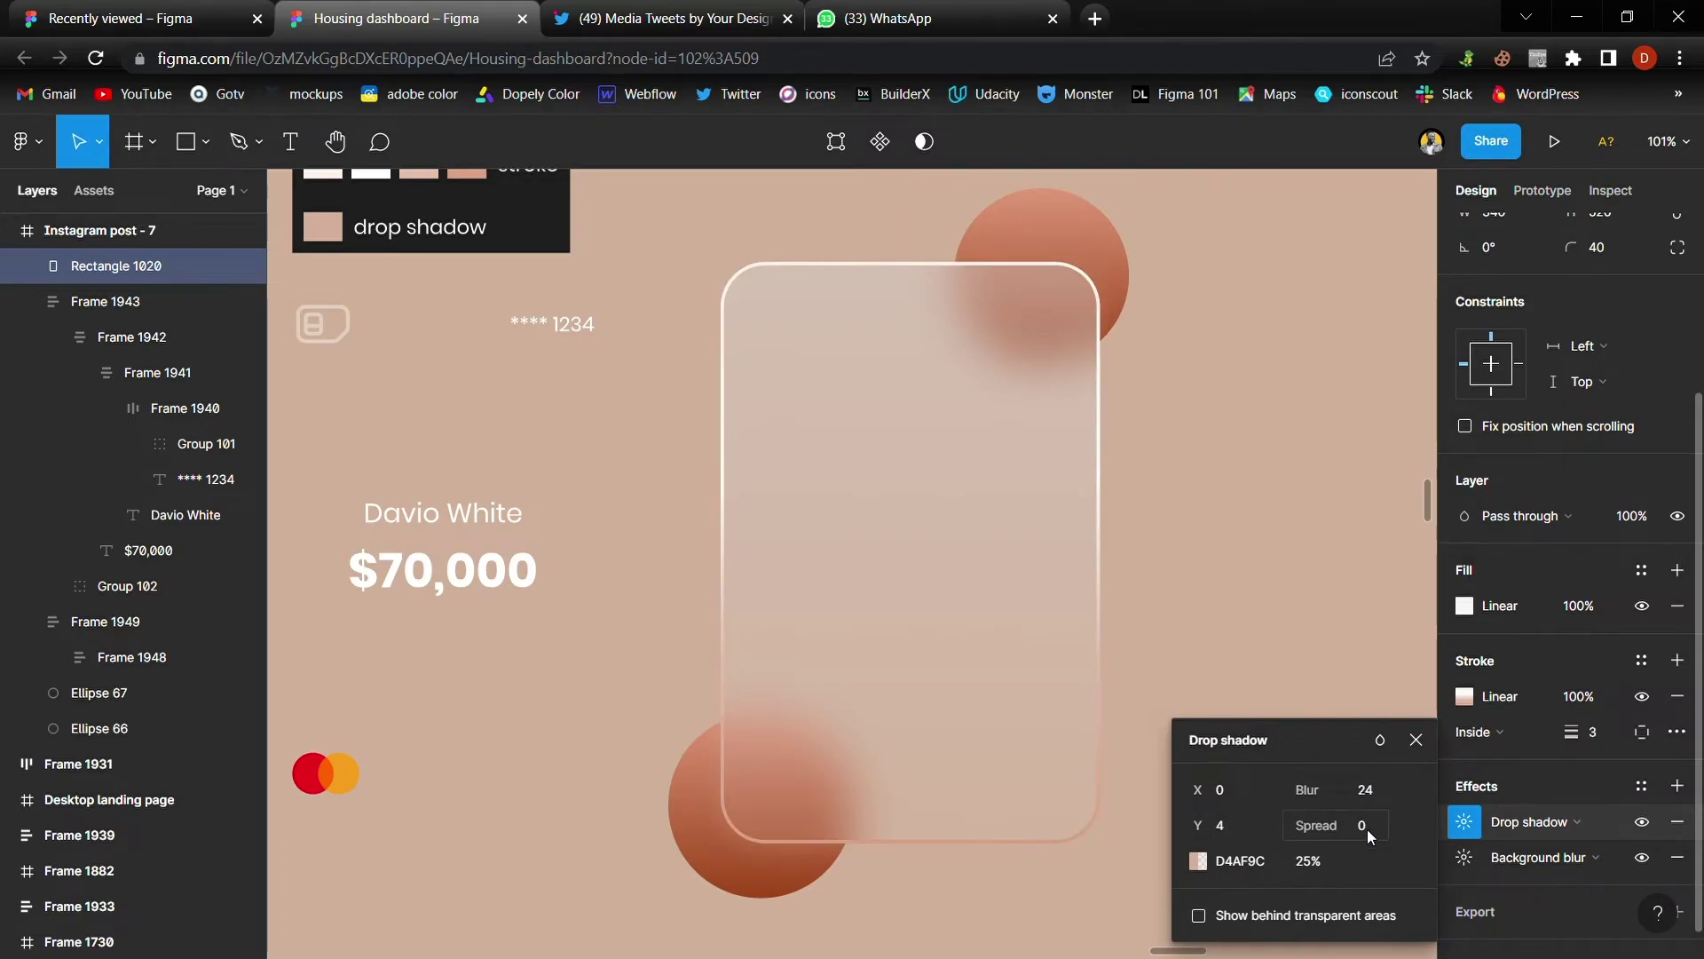
pyautogui.click(1365, 827)
pyautogui.write('-1')
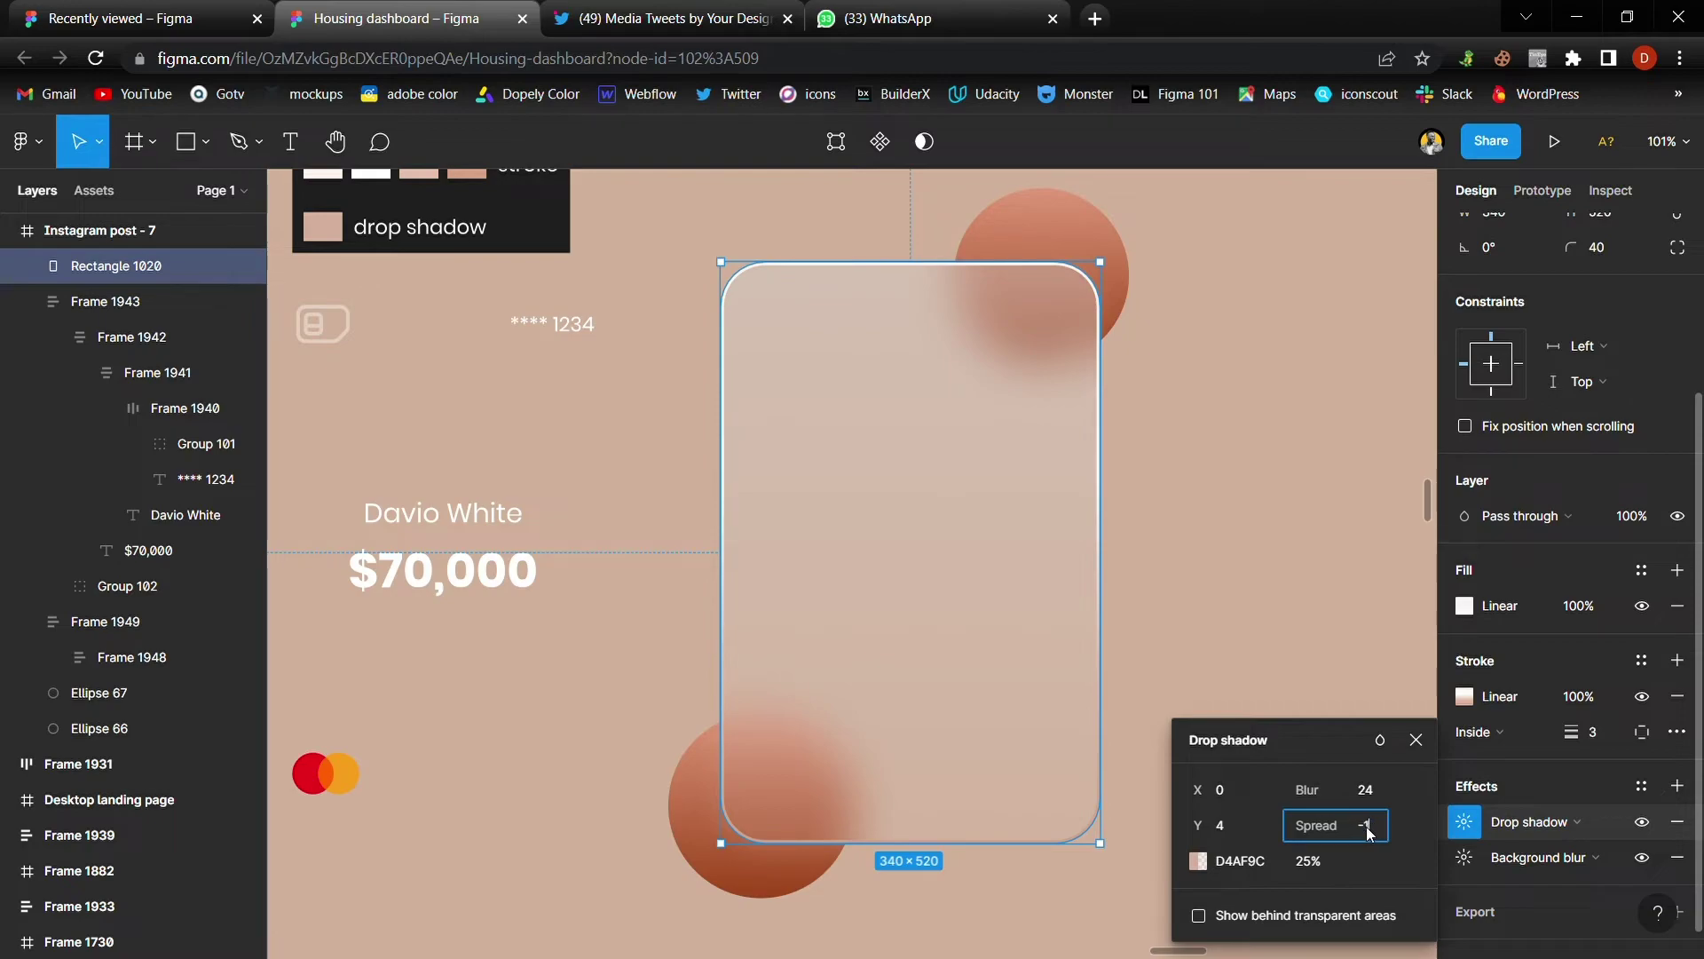
pyautogui.press('Return')
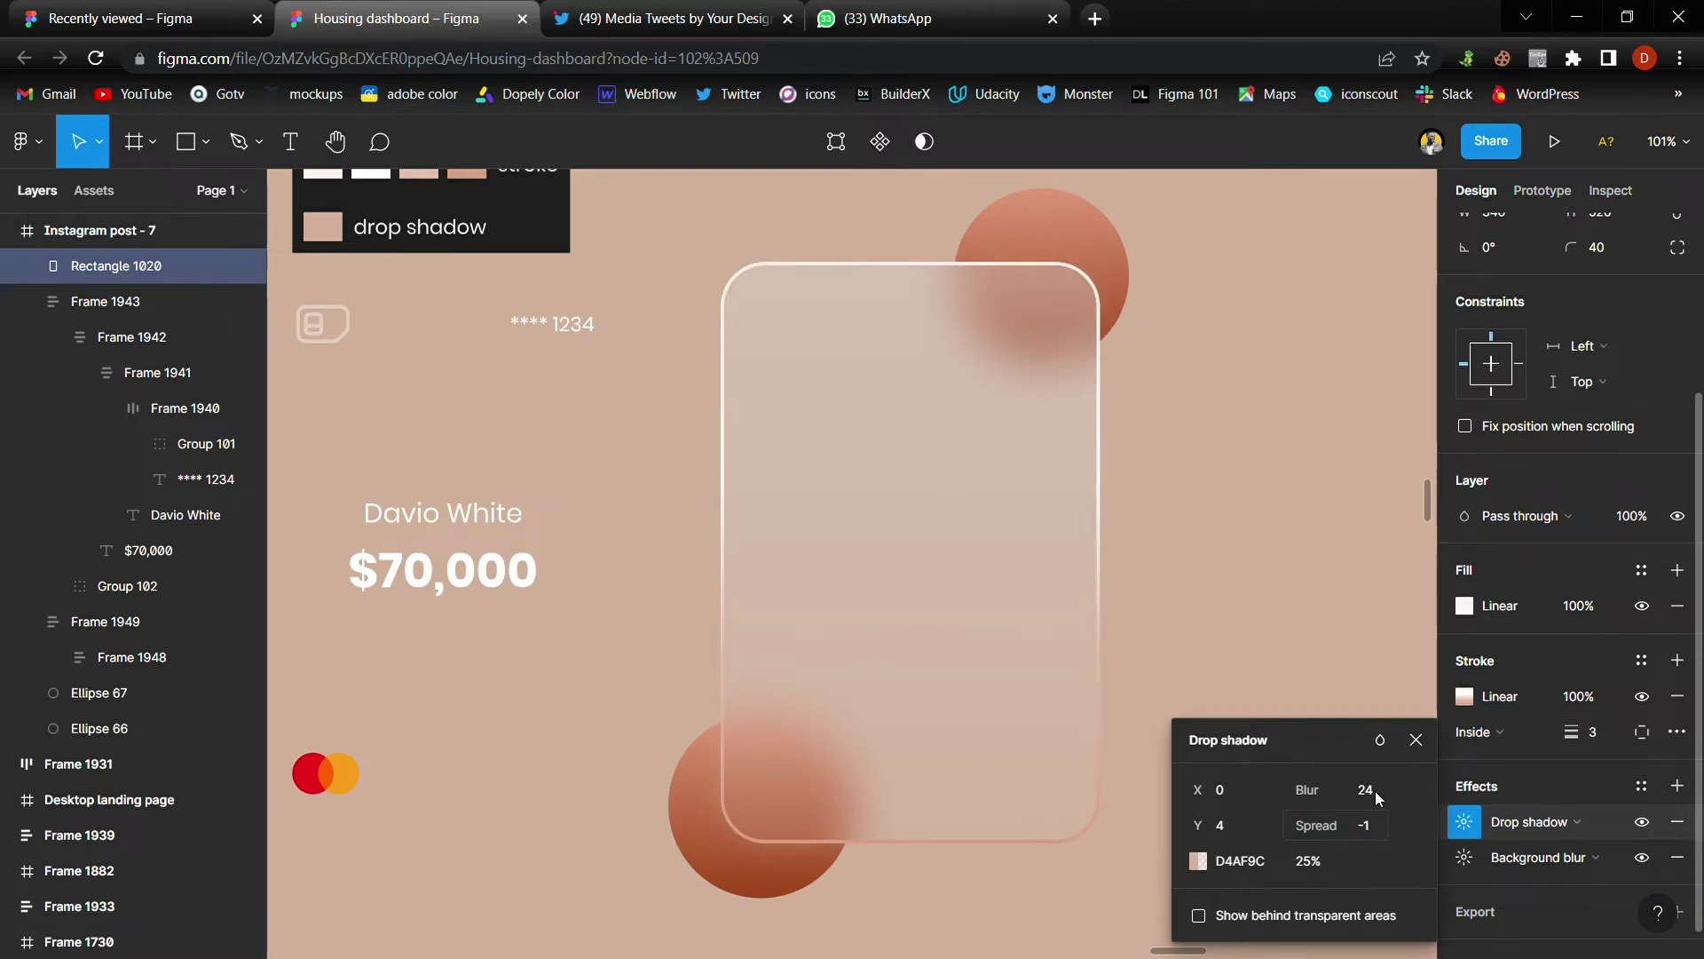
pyautogui.click(1415, 740)
pyautogui.click(1186, 552)
pyautogui.scroll(2, 1186, 560)
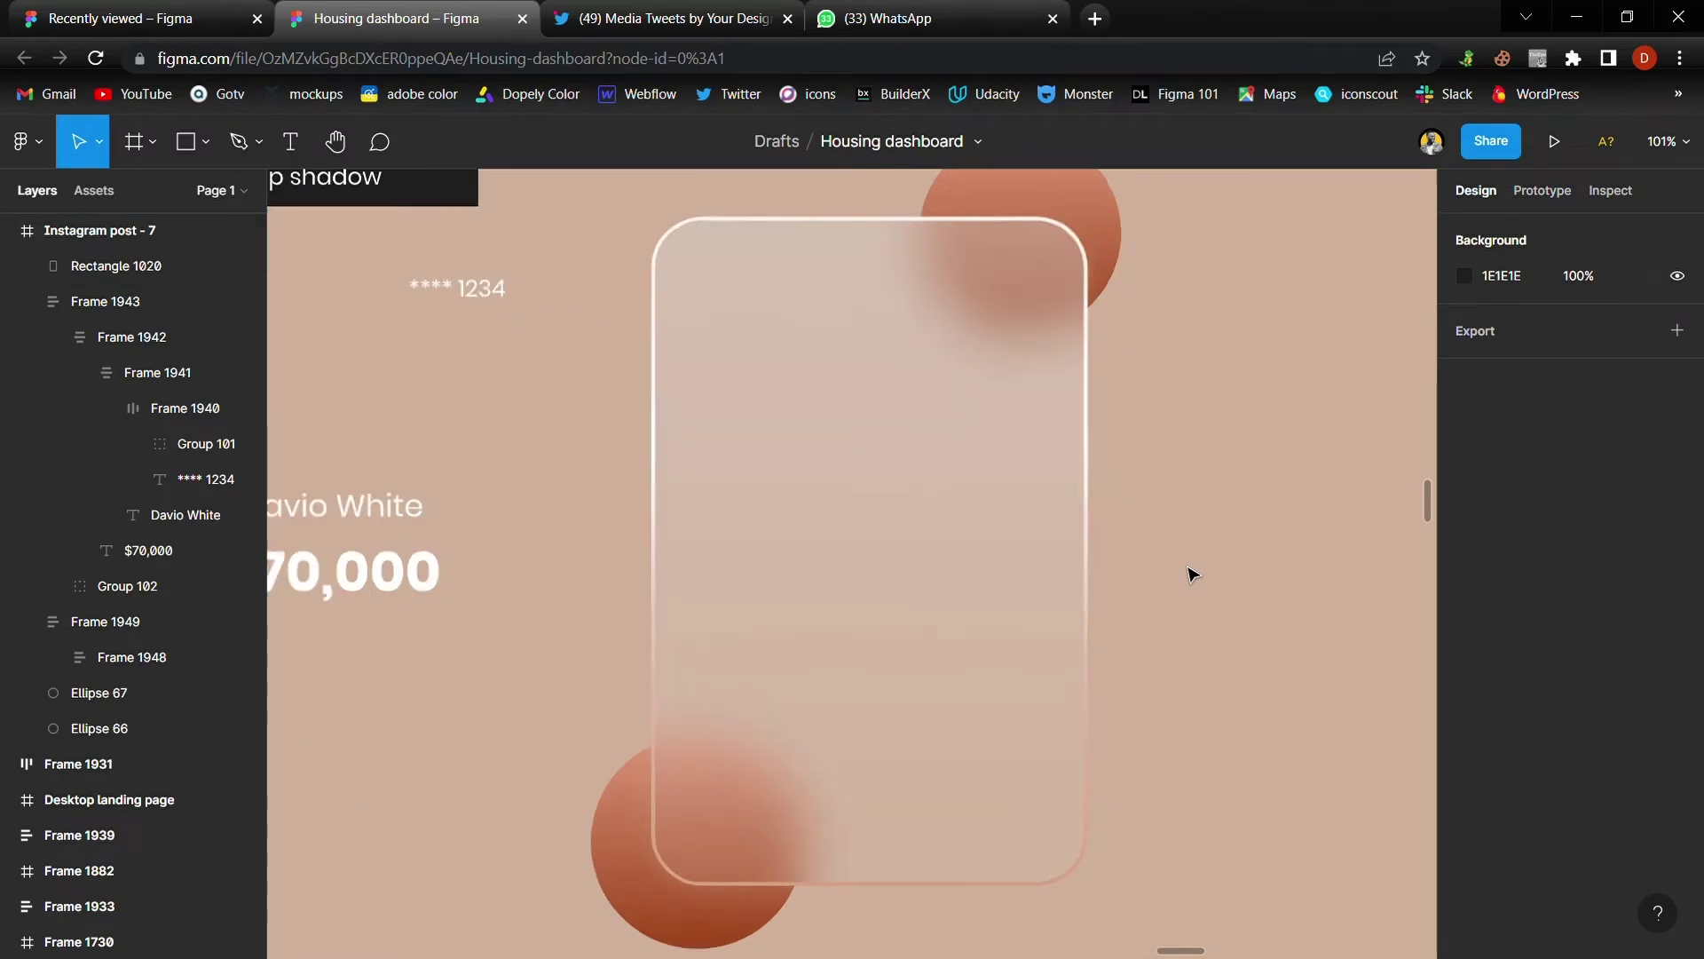
pyautogui.scroll(1, 1189, 575)
pyautogui.scroll(-2, 1188, 574)
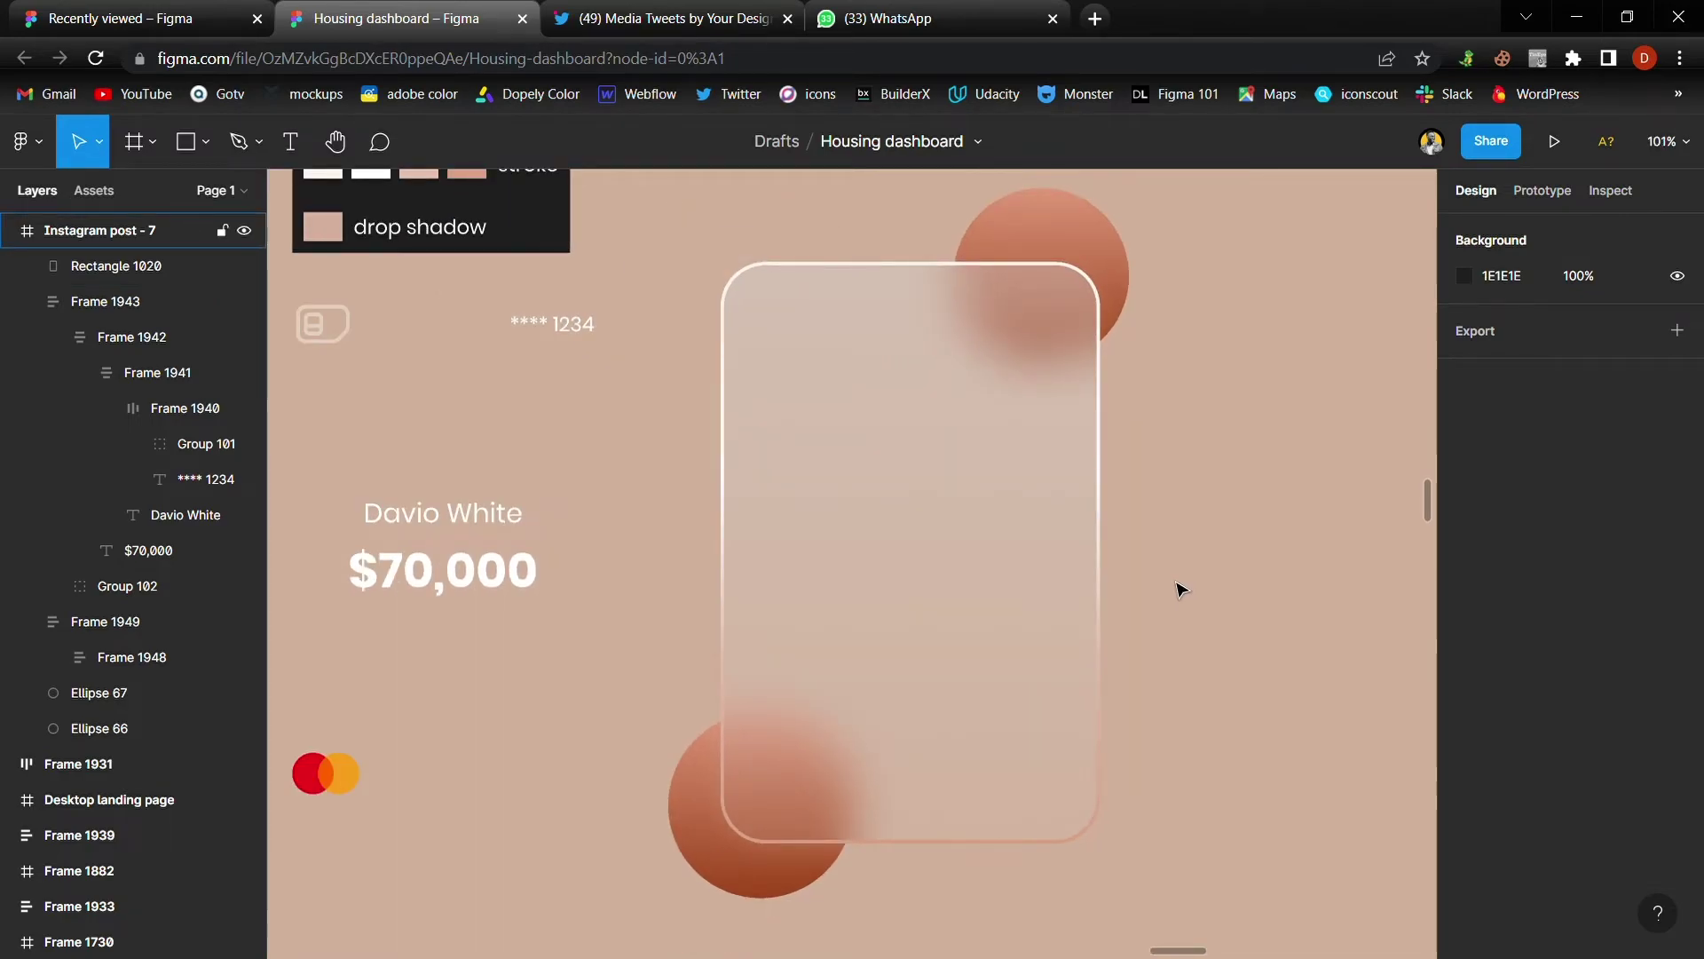
pyautogui.scroll(1, 1177, 589)
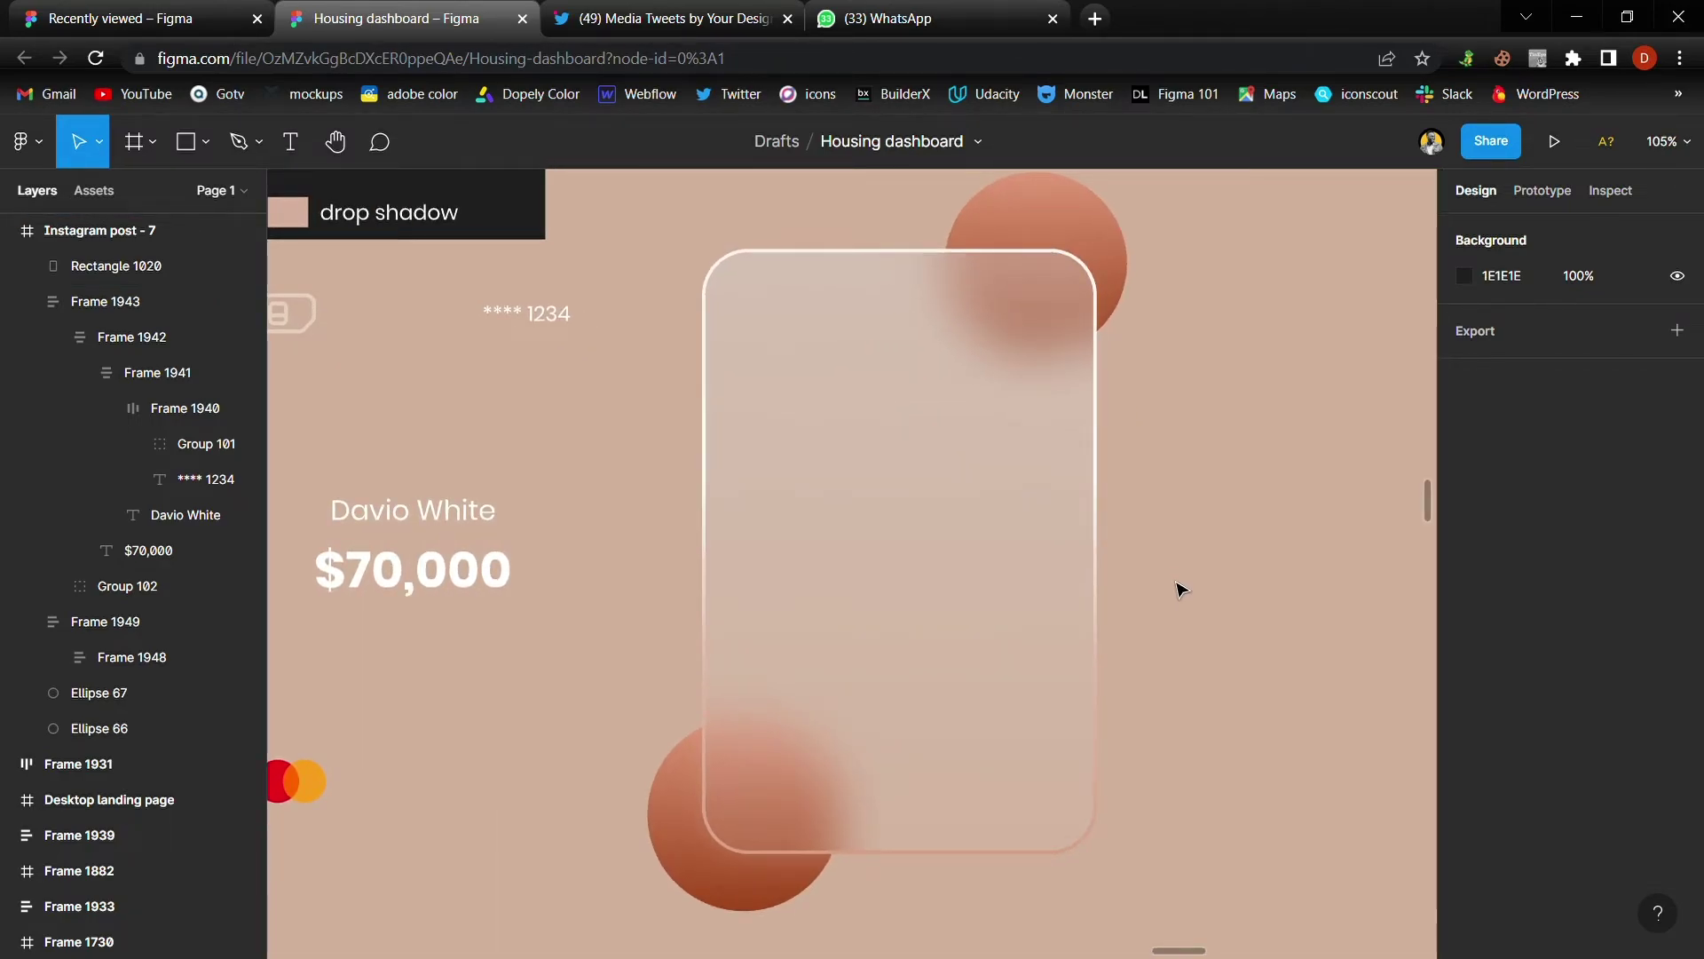
pyautogui.scroll(-1, 1178, 588)
pyautogui.hscroll(-1, 730, 545)
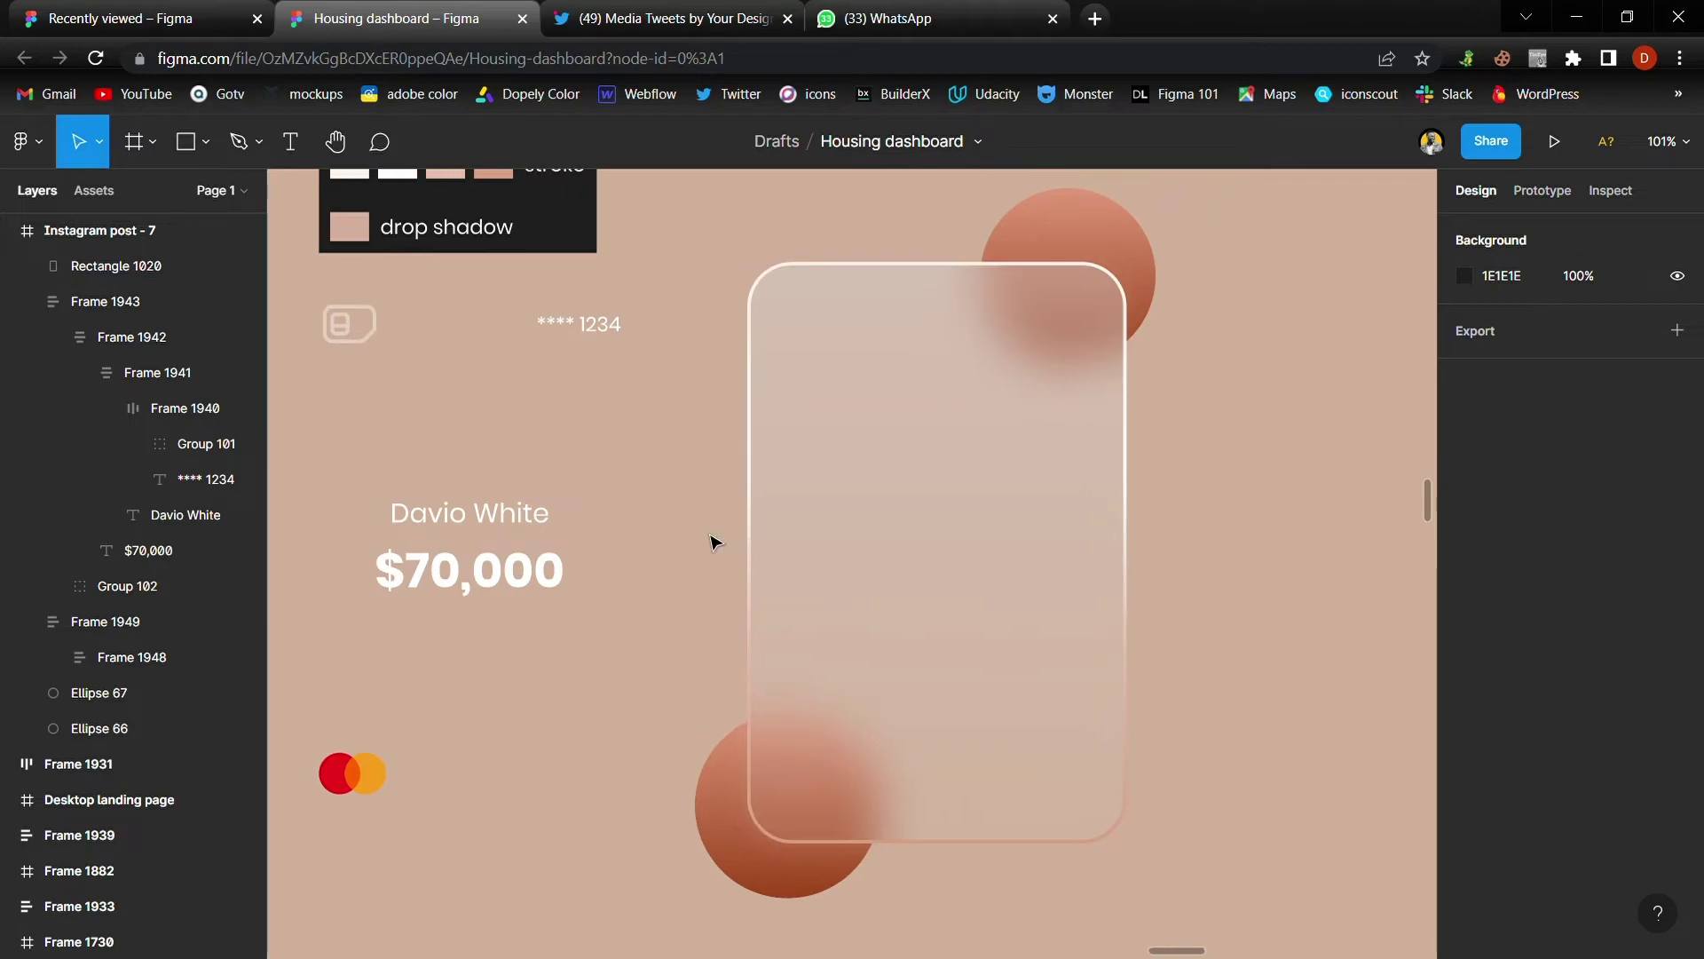
pyautogui.keyDown('ctrl'); pyautogui.click(543, 525); pyautogui.keyUp('ctrl')
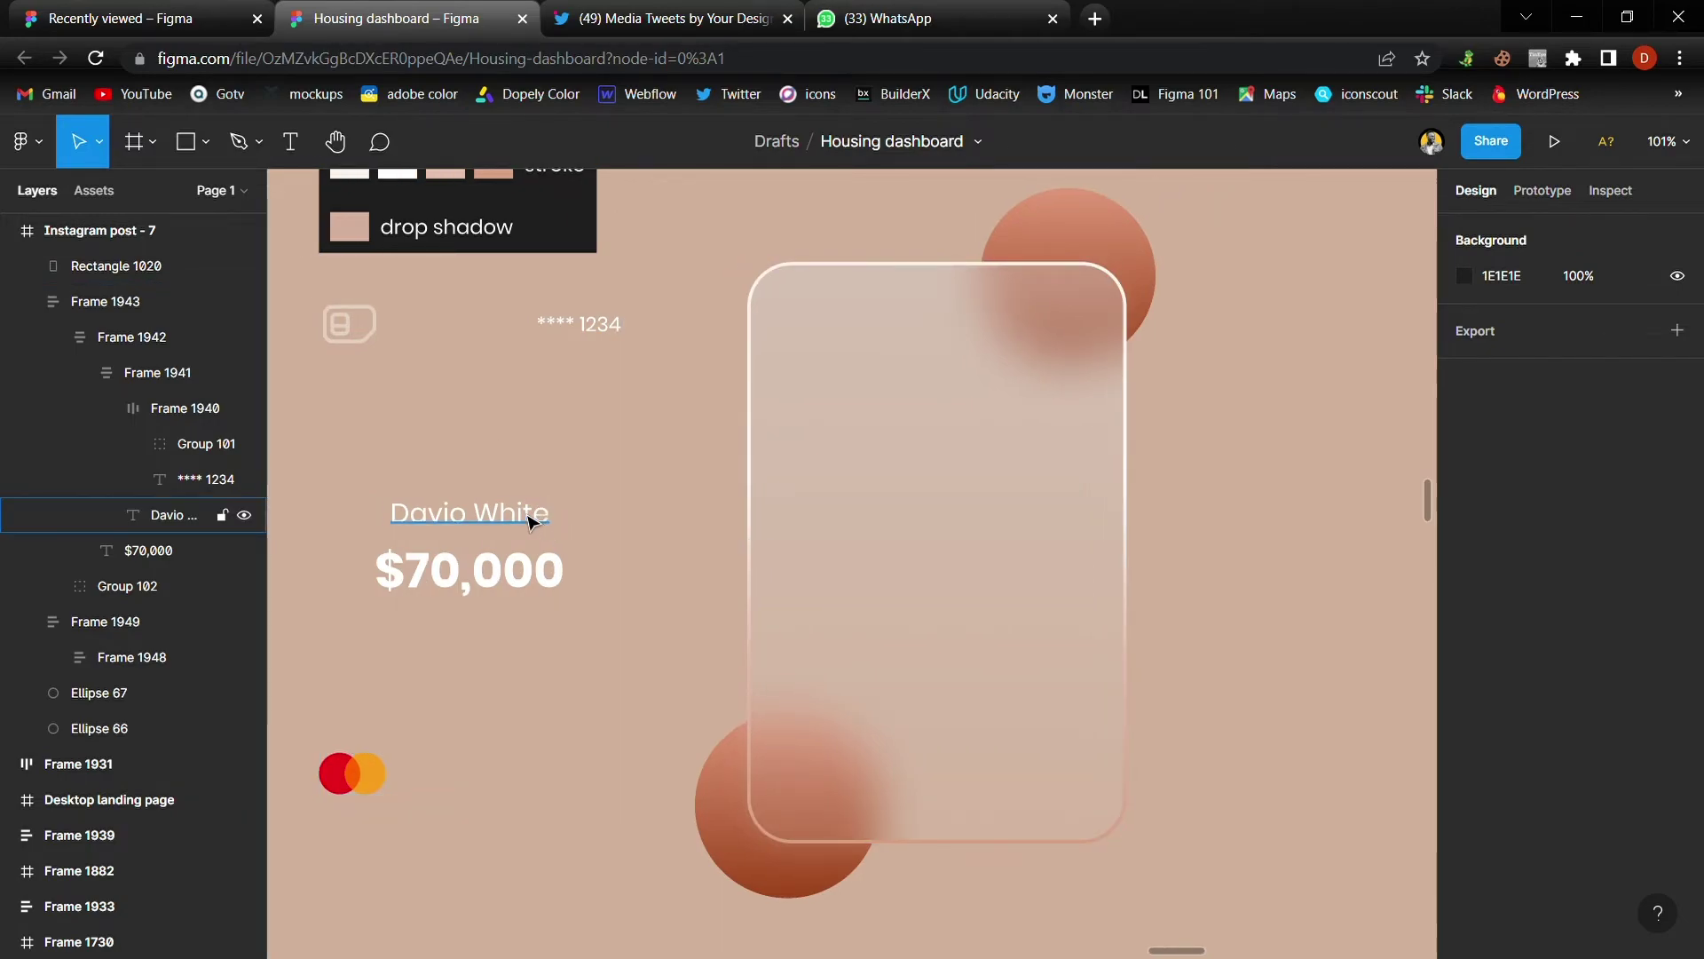
pyautogui.keyDown('ctrl'); pyautogui.click(523, 576); pyautogui.keyUp('ctrl')
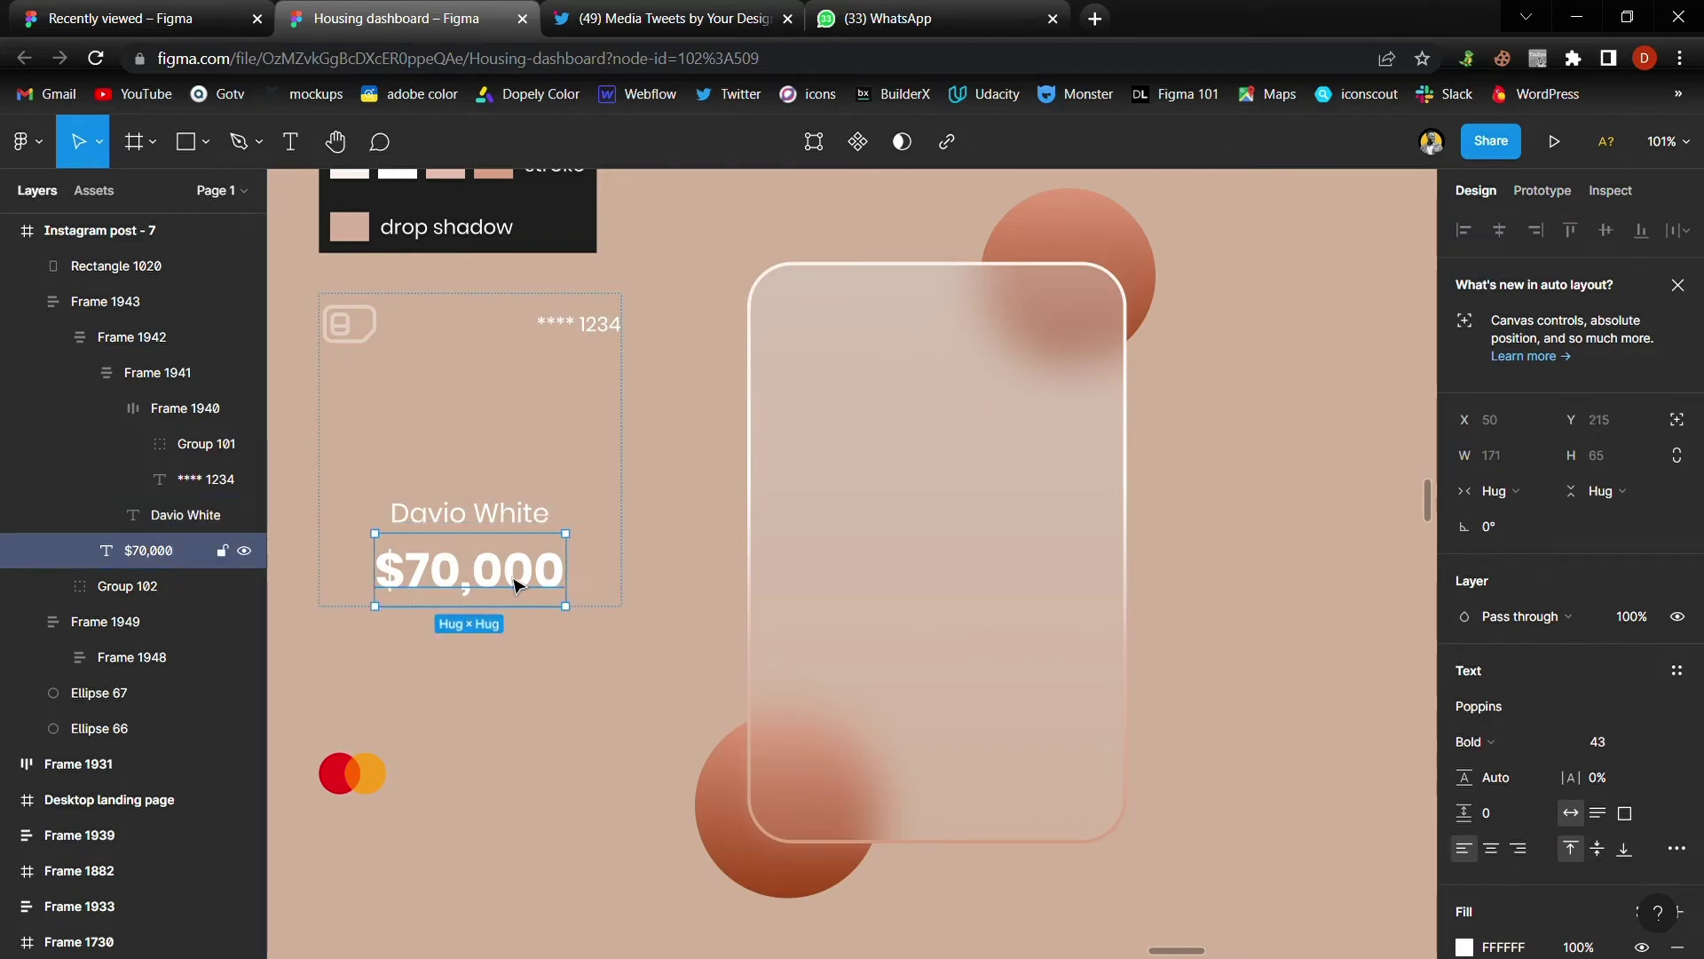
pyautogui.keyDown('ctrl'); pyautogui.click(578, 338); pyautogui.keyUp('ctrl')
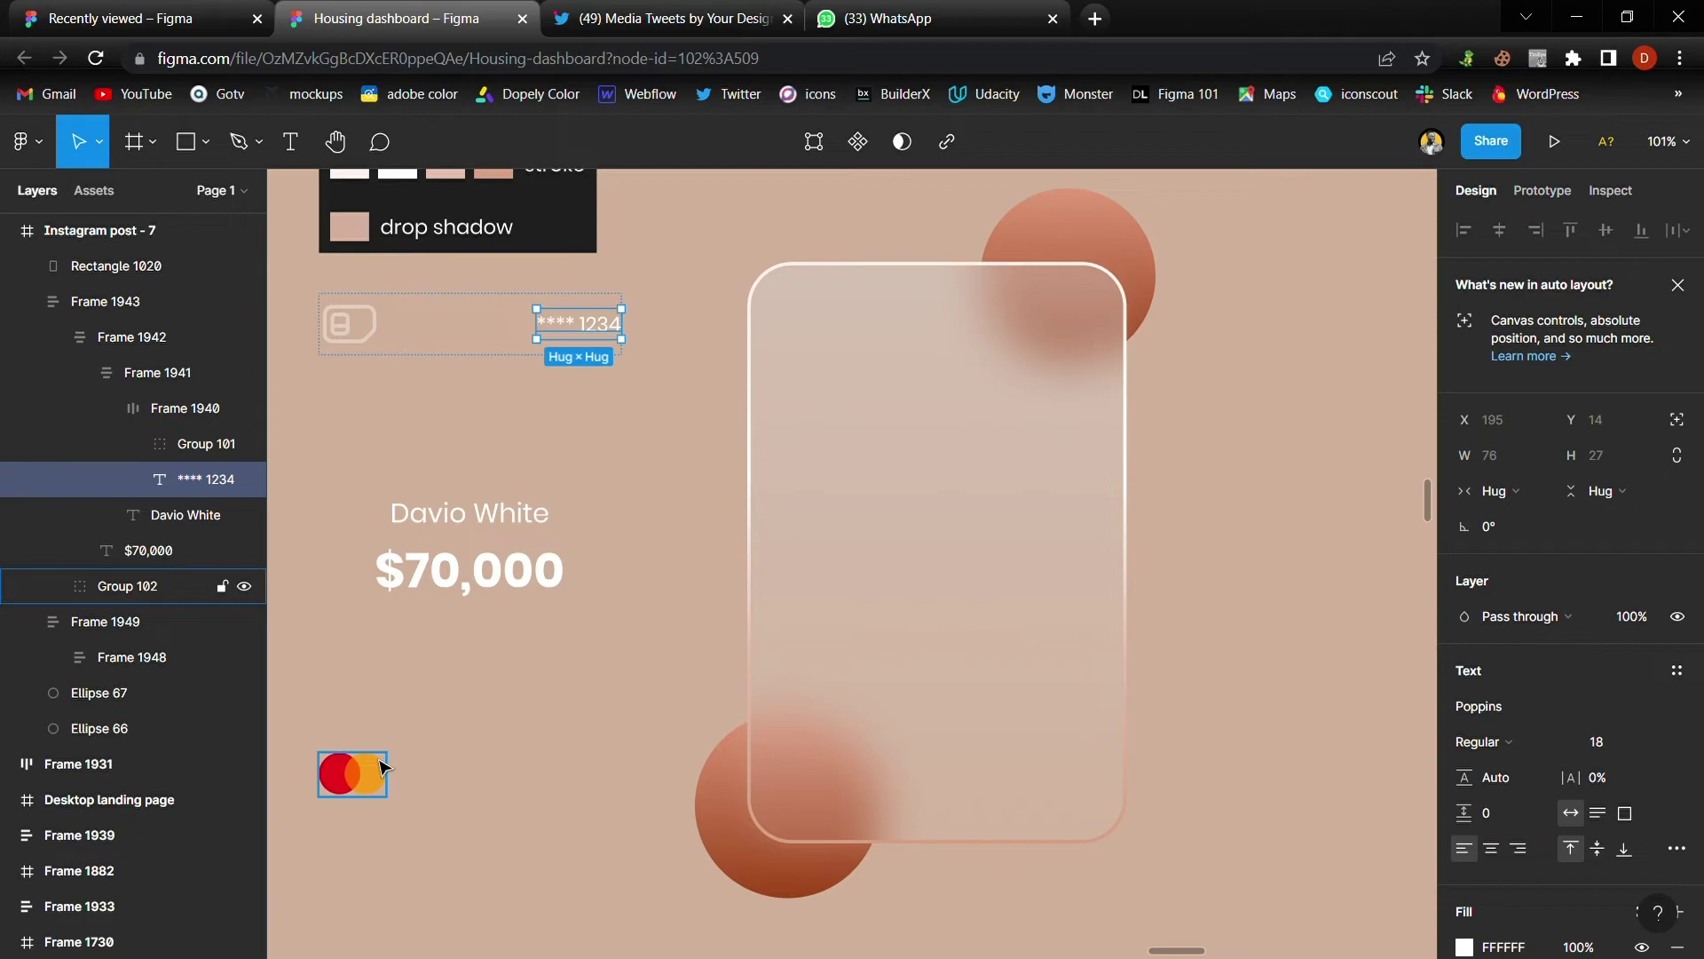
pyautogui.click(660, 643)
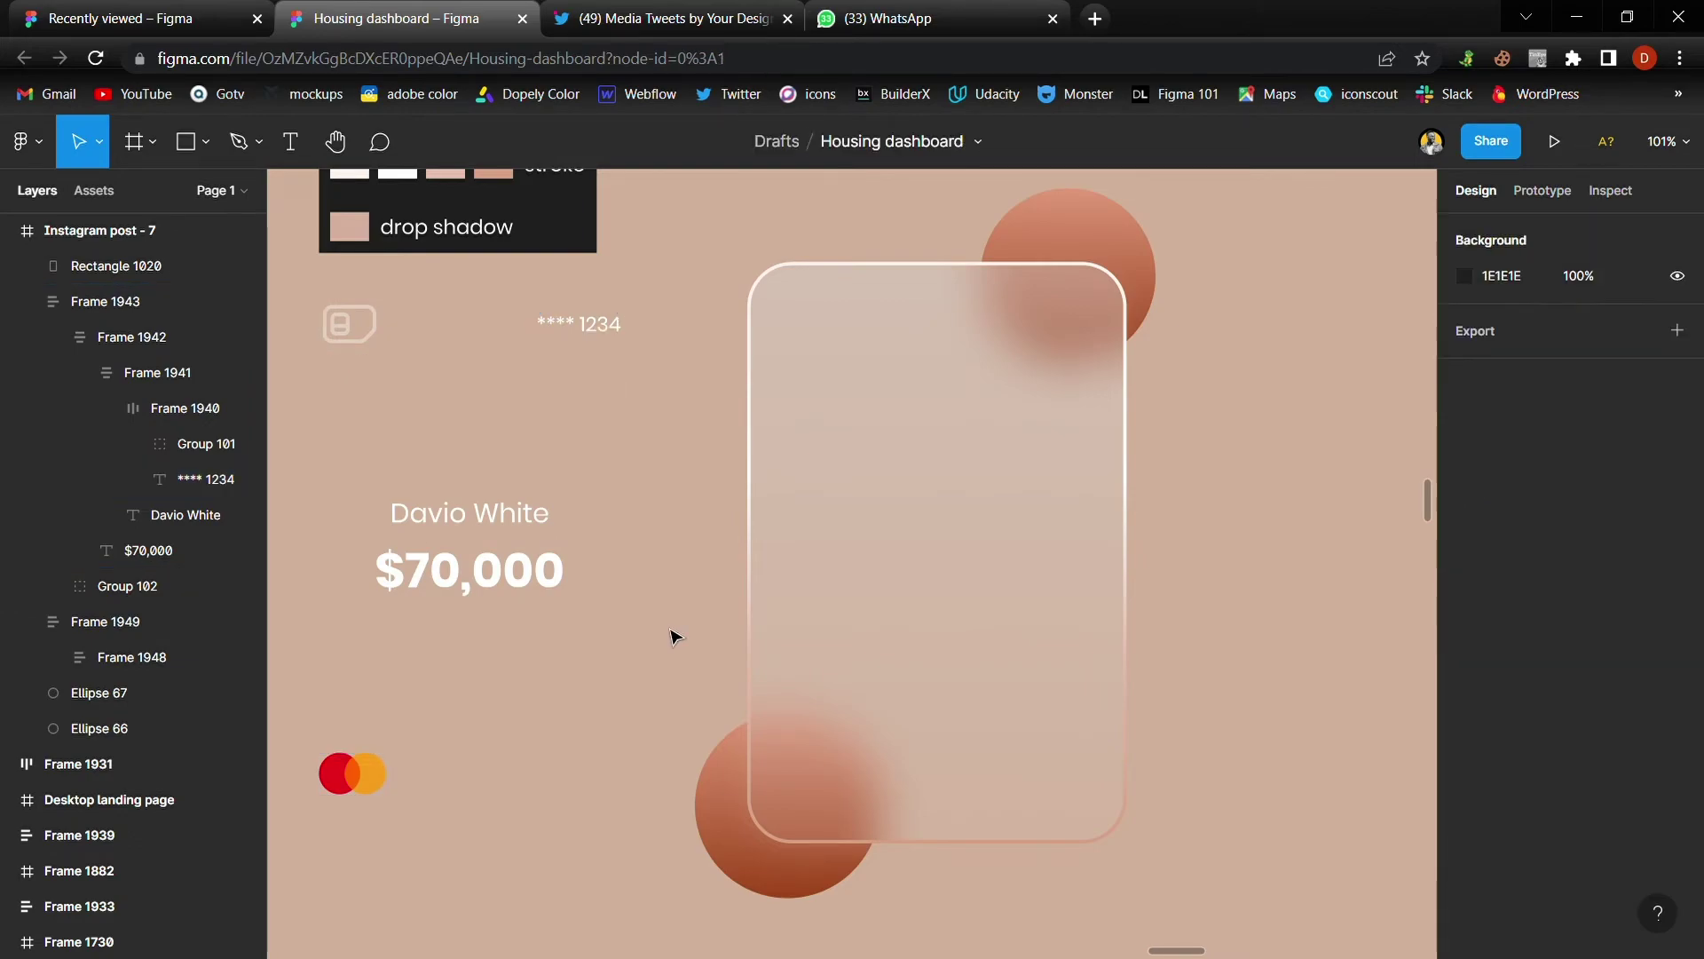
# Step: Move the card details frame onto the glass rectangle and bring it to the front
pyautogui.click(552, 562)
pyautogui.moveTo(474, 563); pyautogui.dragTo(922, 572)
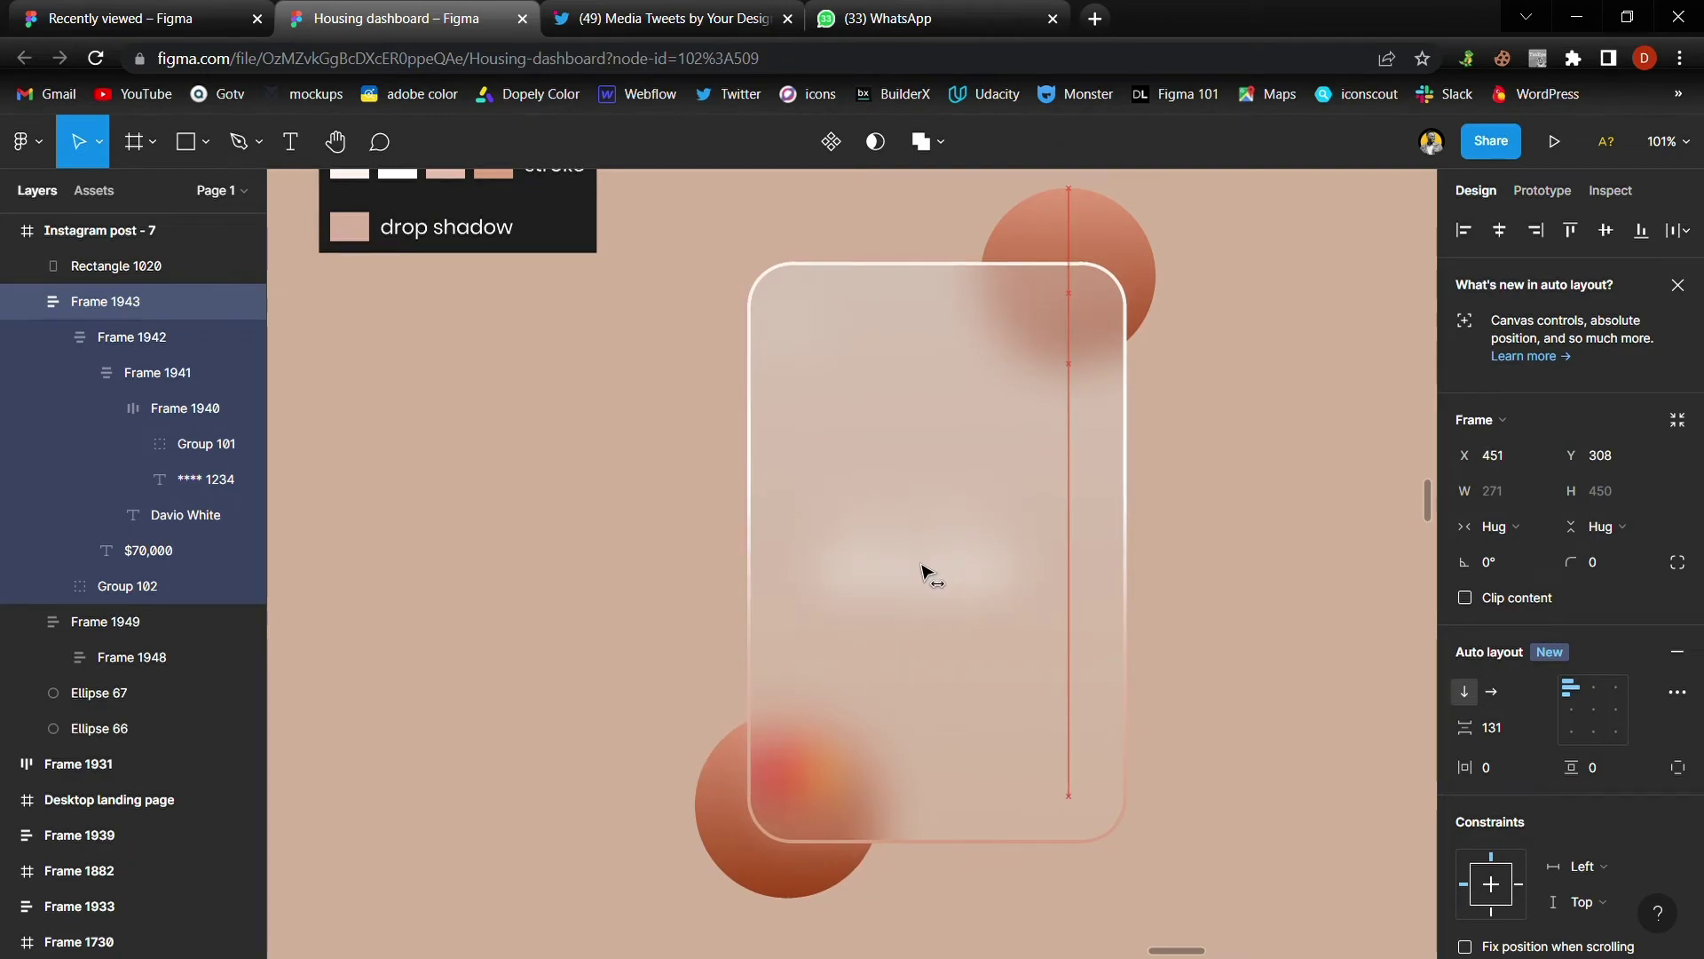
pyautogui.moveTo(921, 573); pyautogui.dragTo(927, 580)
pyautogui.hotkey('ctrl', ']')
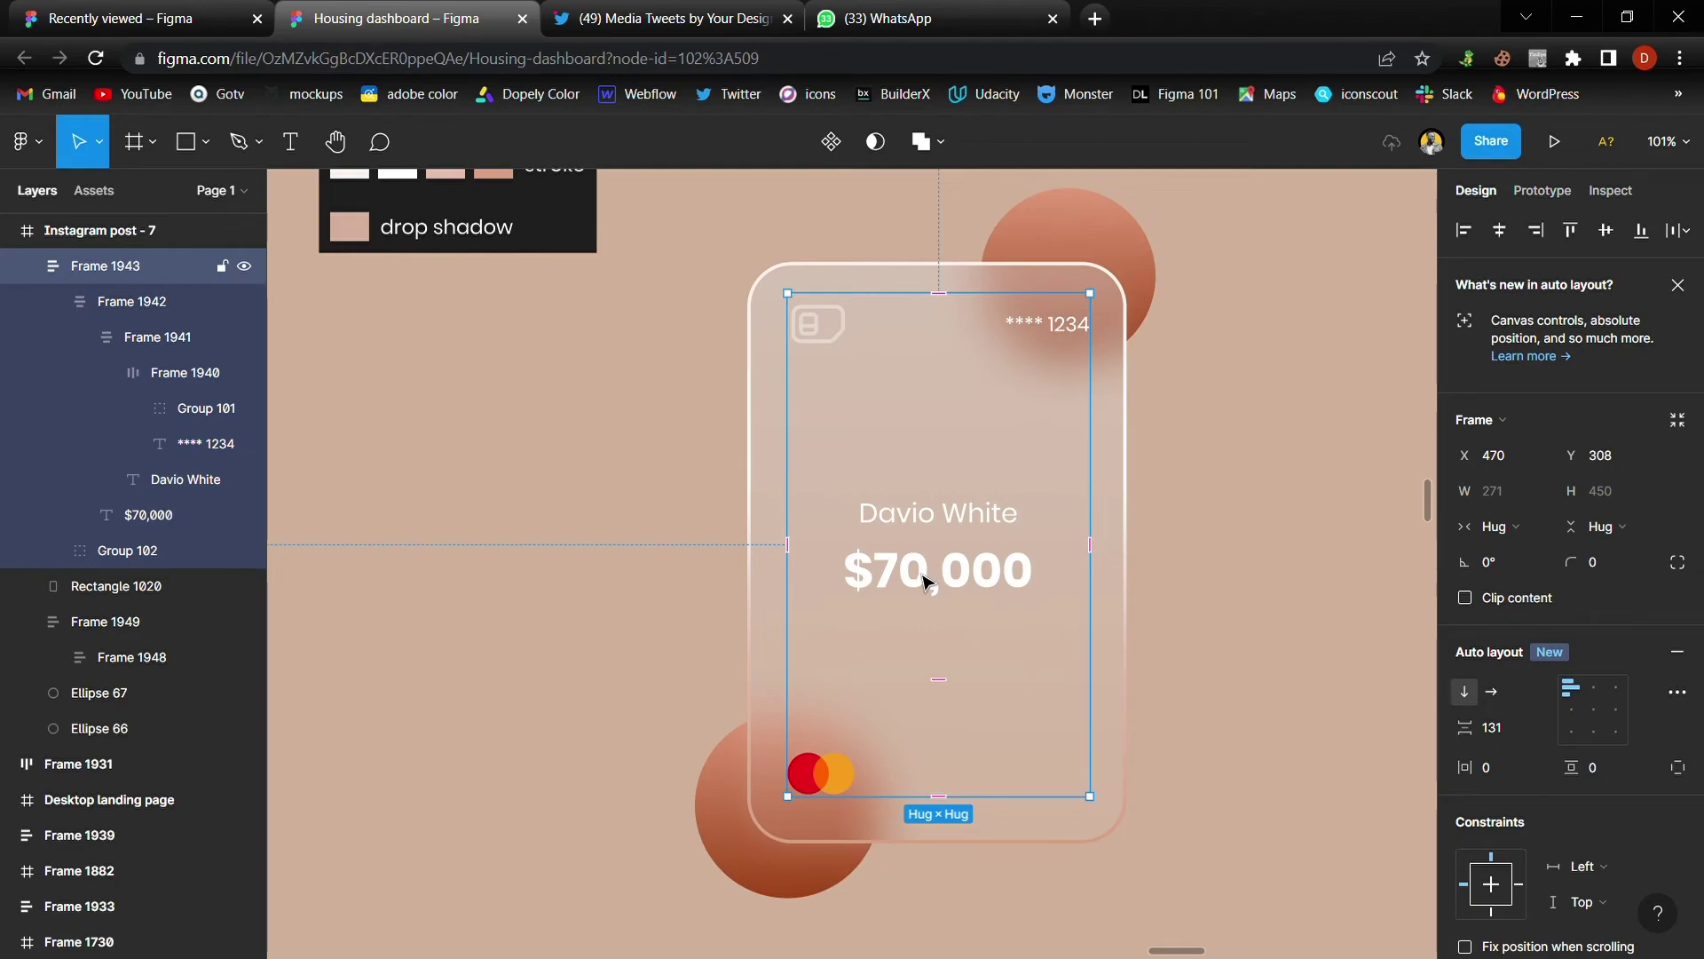
pyautogui.rightClick(928, 581)
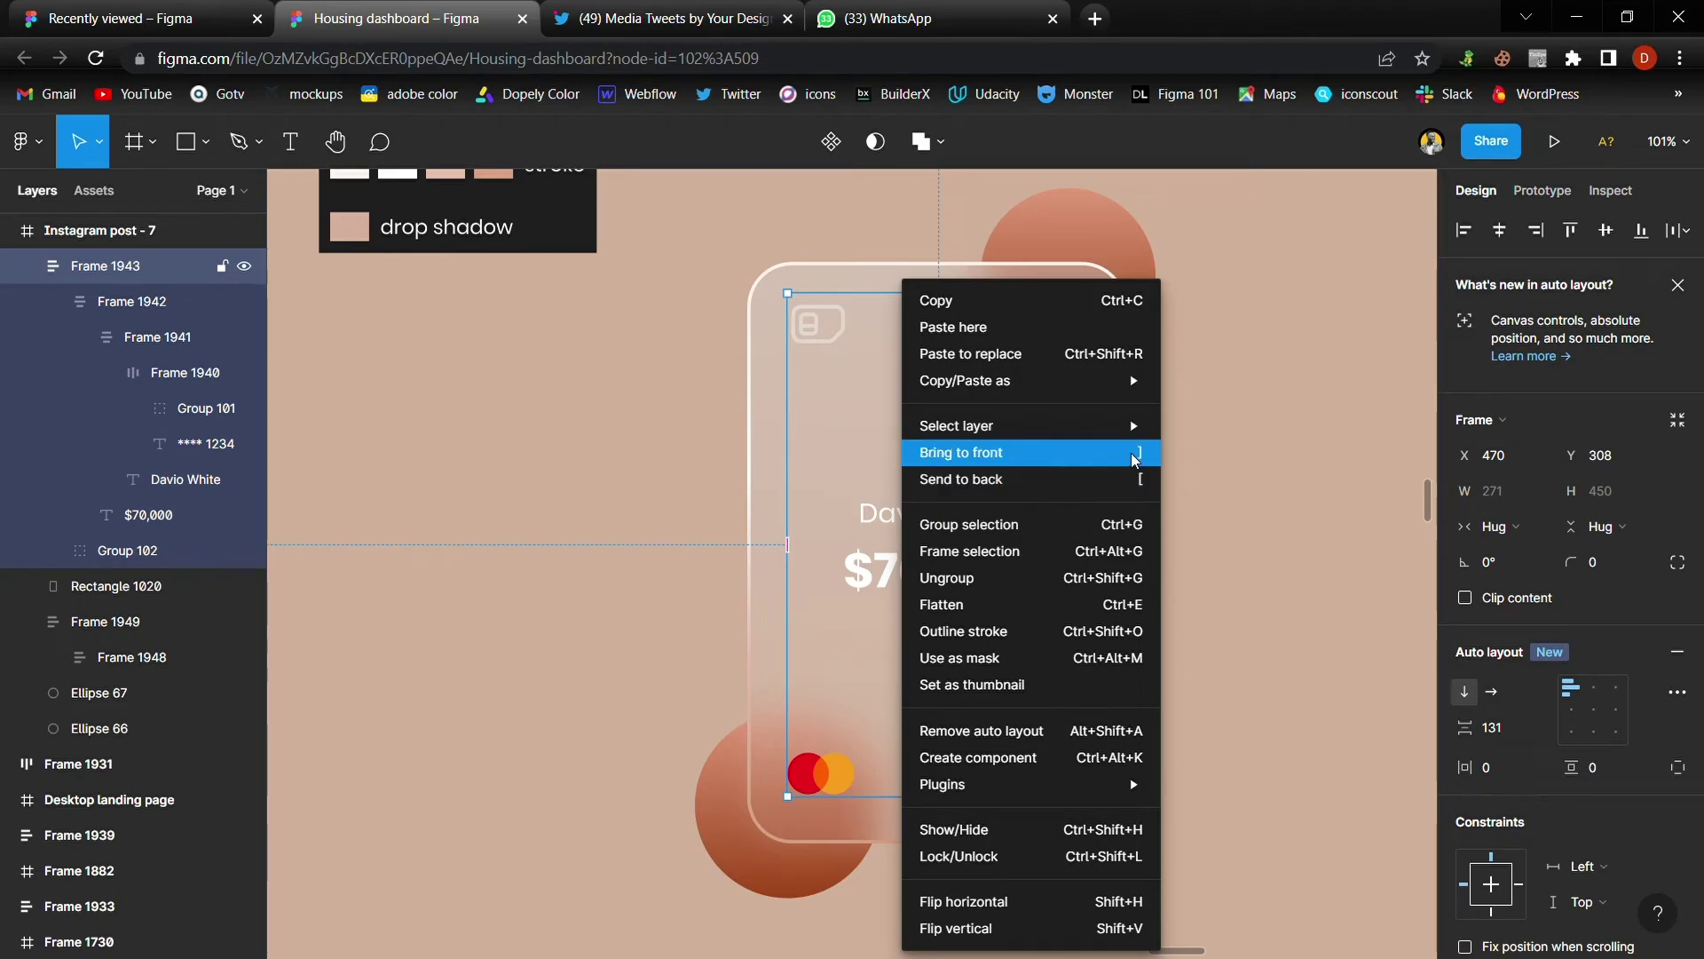
pyautogui.click(1173, 454)
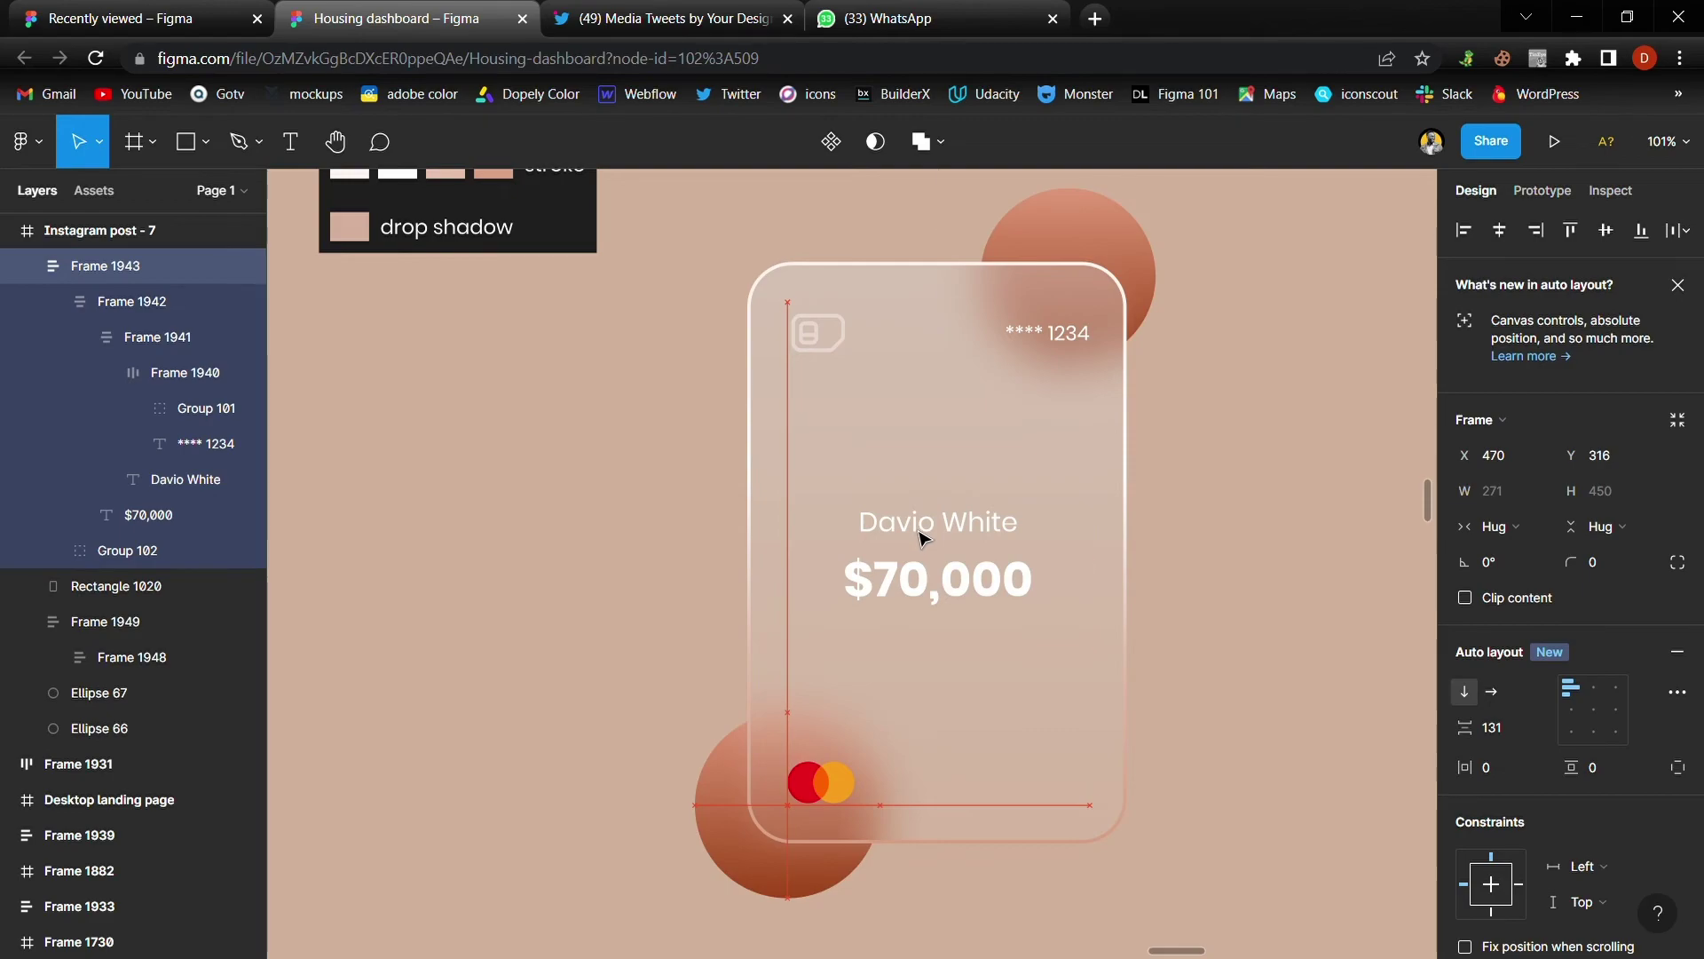
pyautogui.click(919, 540)
pyautogui.click(1226, 695)
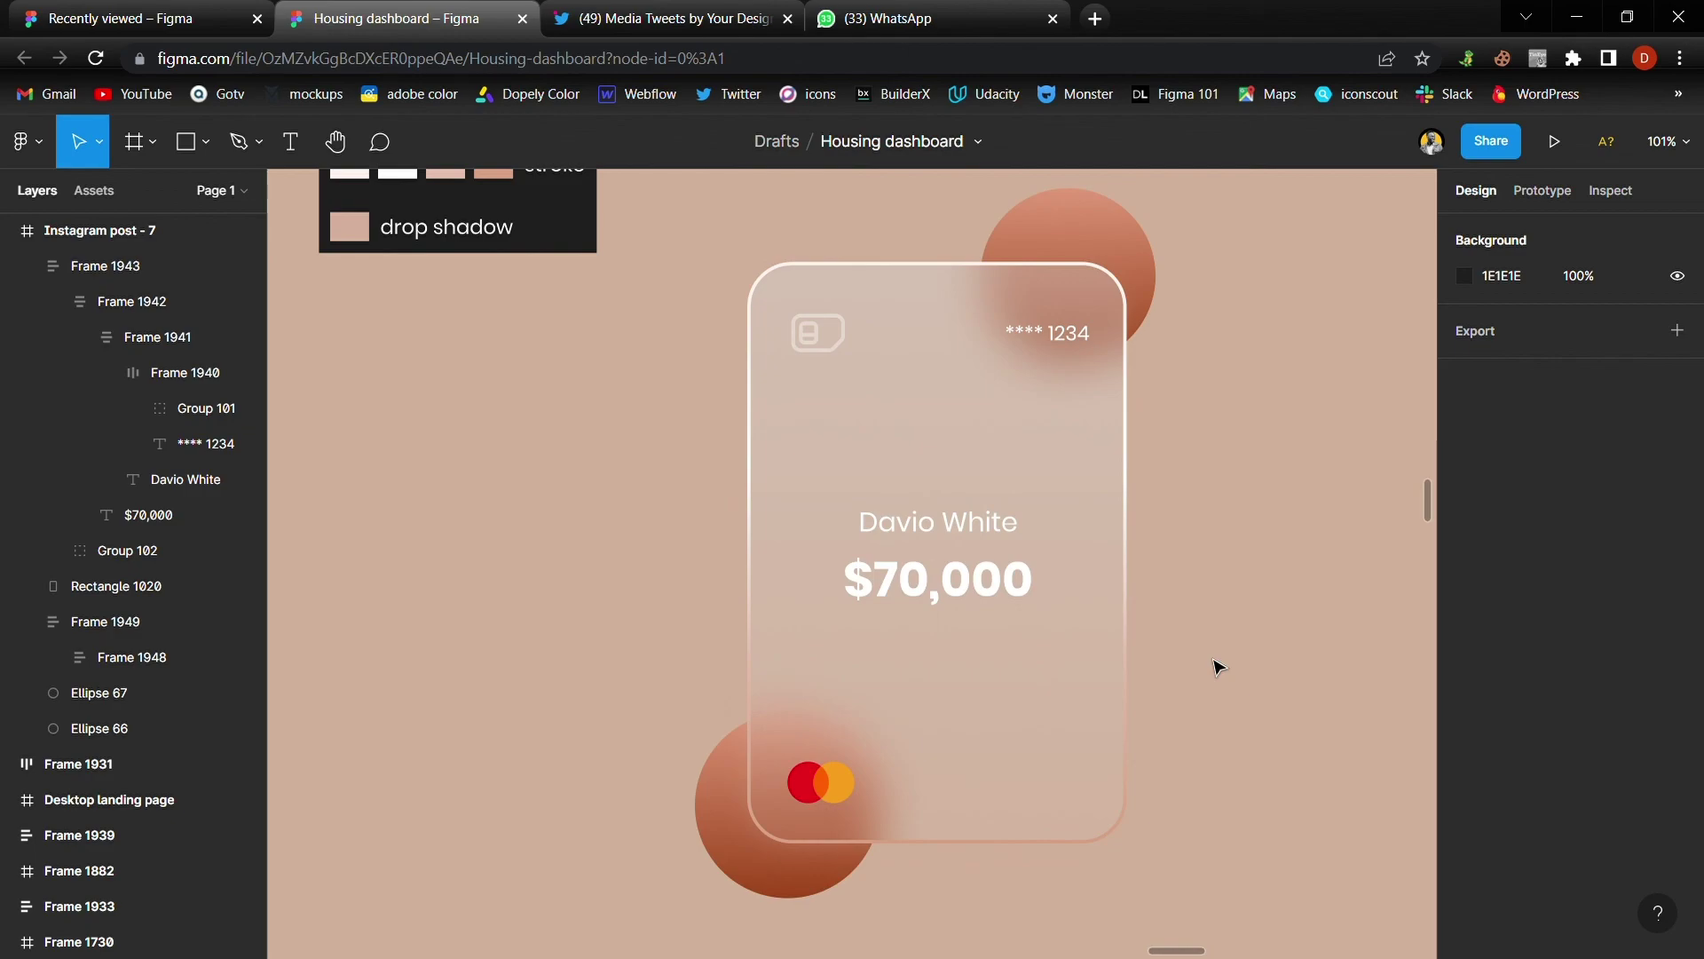
pyautogui.keyDown('ctrl'); pyautogui.scroll(1, 1198, 656); pyautogui.keyUp('ctrl')
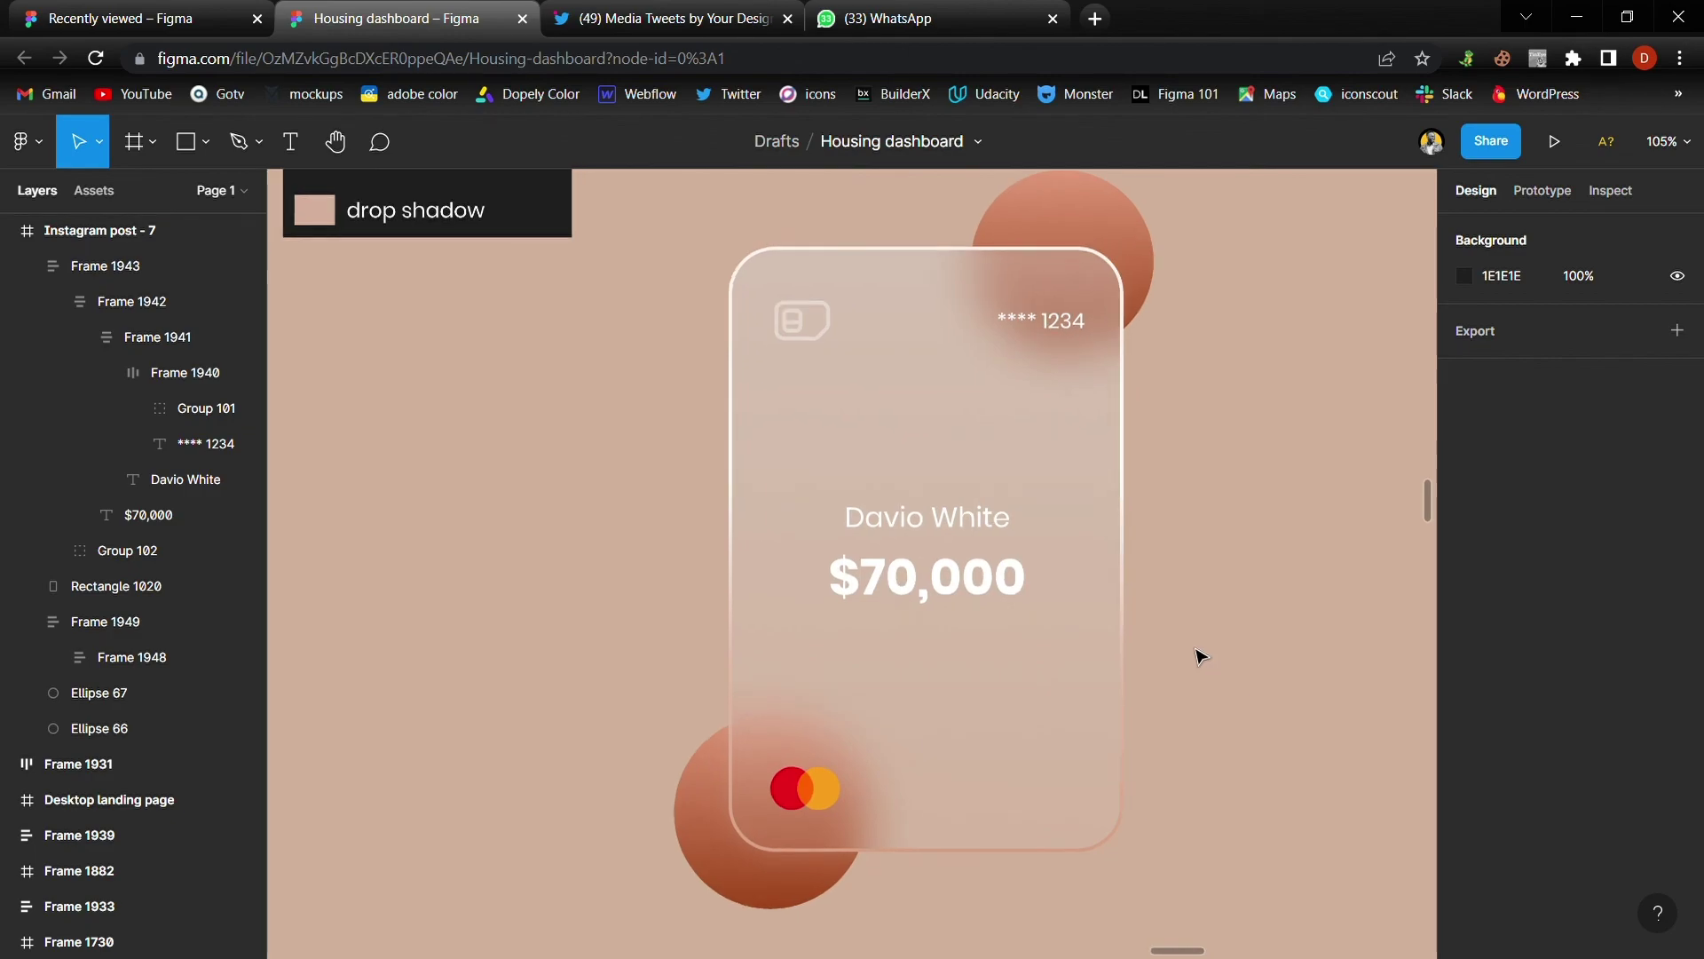
pyautogui.keyDown('ctrl'); pyautogui.scroll(1, 1196, 656); pyautogui.keyUp('ctrl')
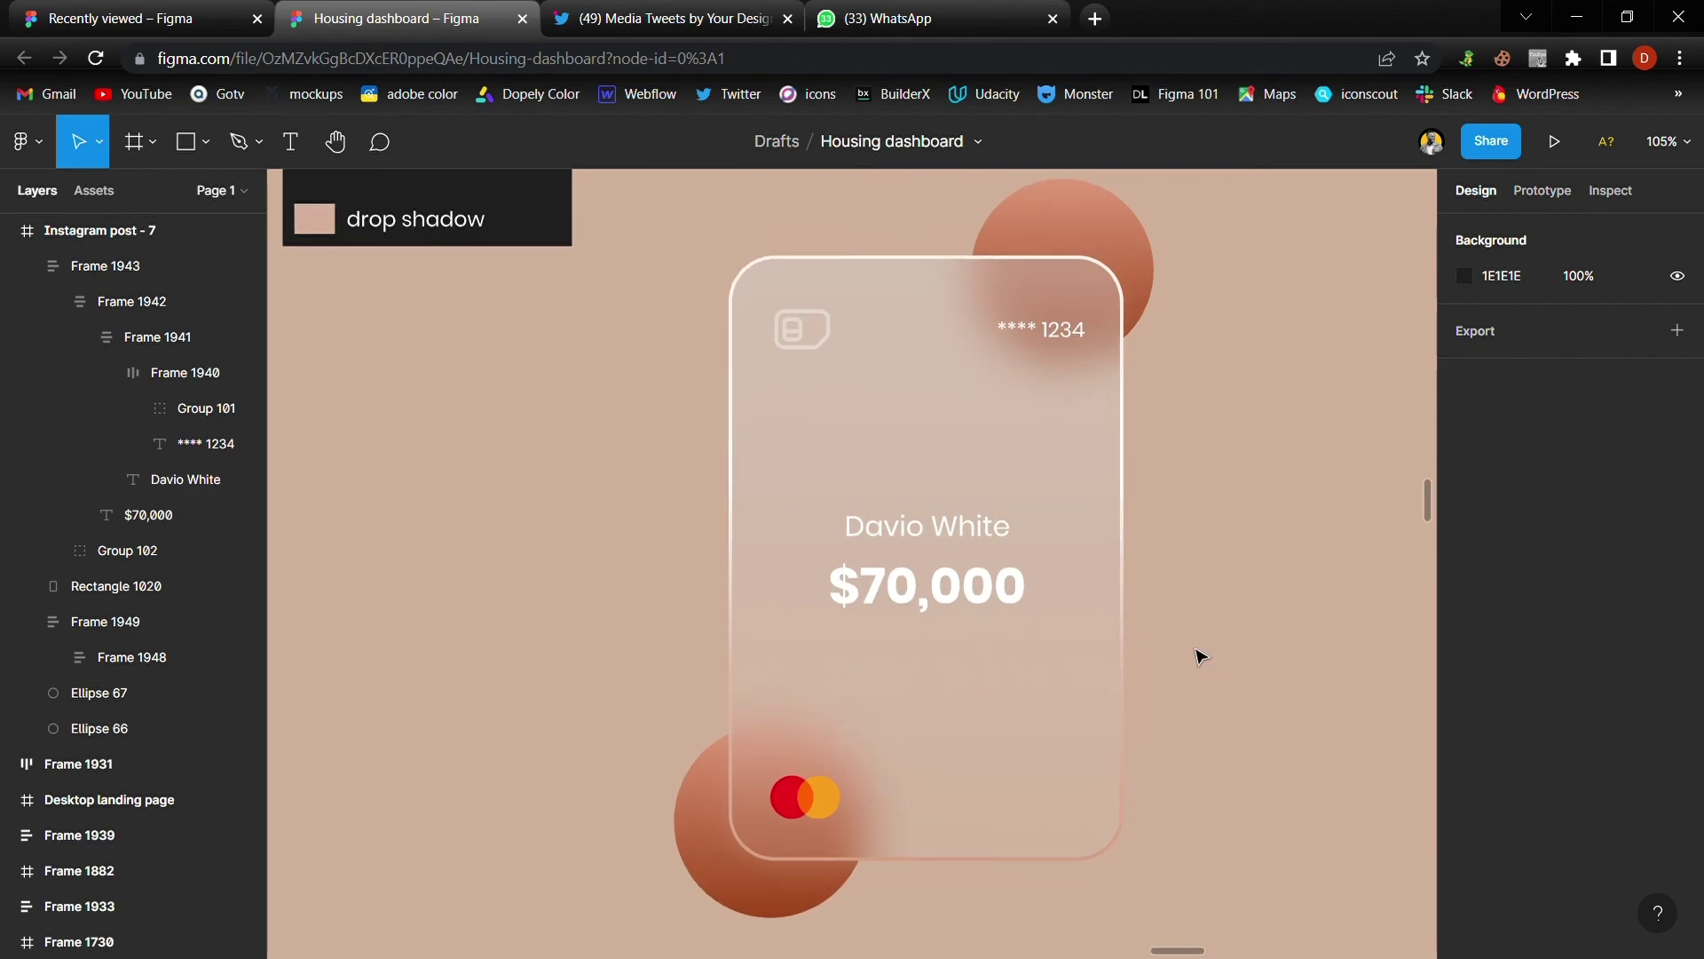